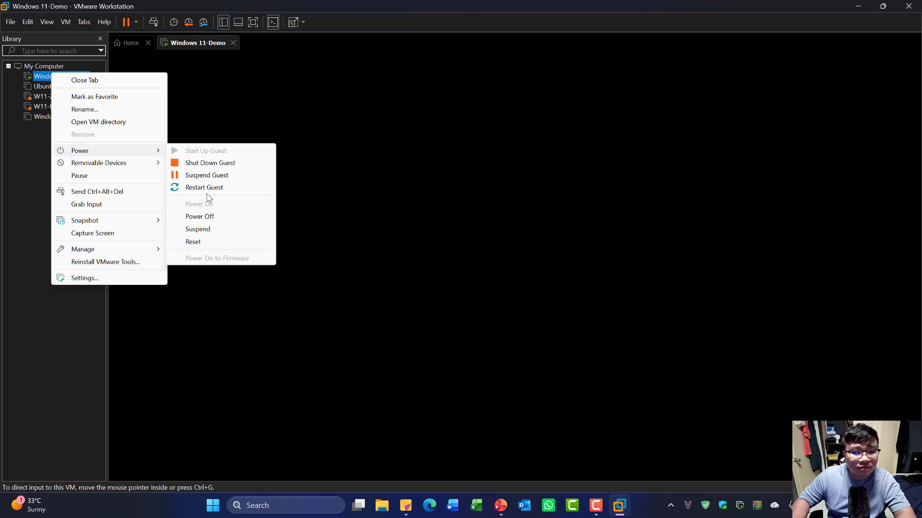
- Restart the Windows 11-Demo guest and capture input into the VM
{"action": "left_click", "coordinate": [210, 188]}
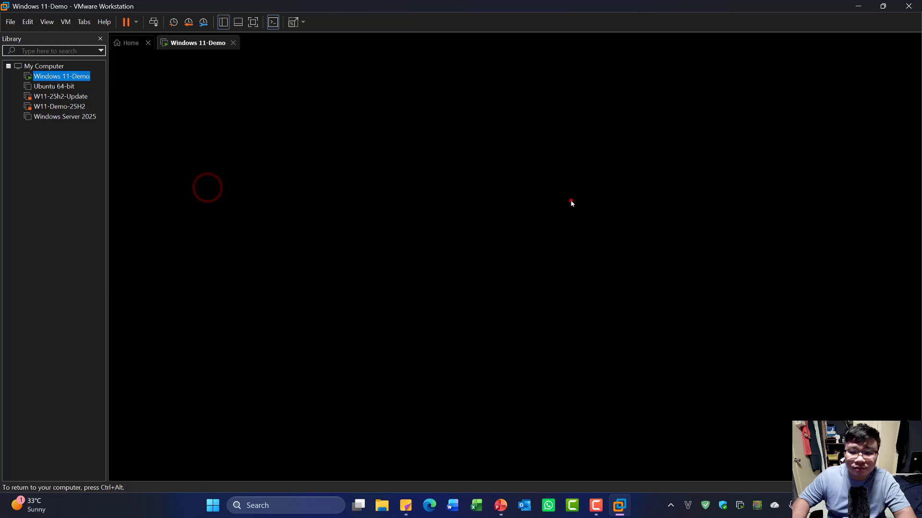
{"action": "left_click", "coordinate": [571, 201]}
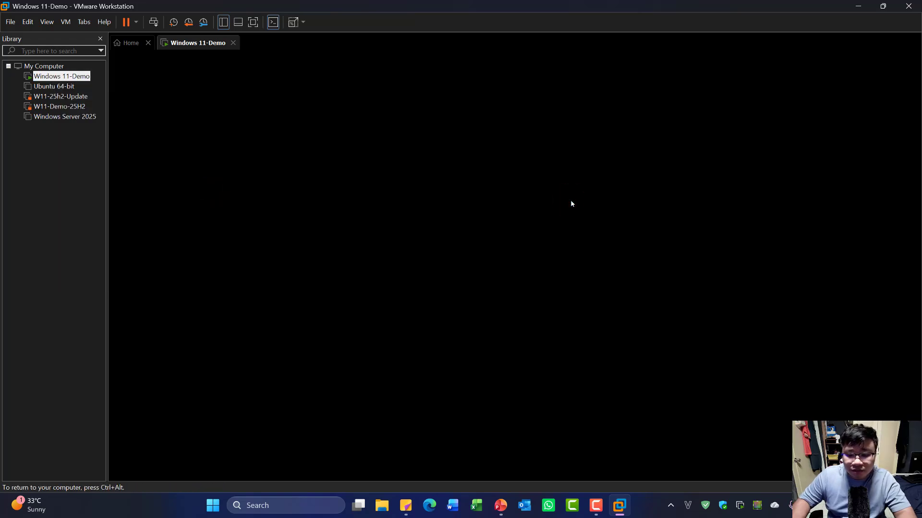
{"action": "key", "text": "ctrl+alt"}
{"action": "left_click", "coordinate": [392, 140]}
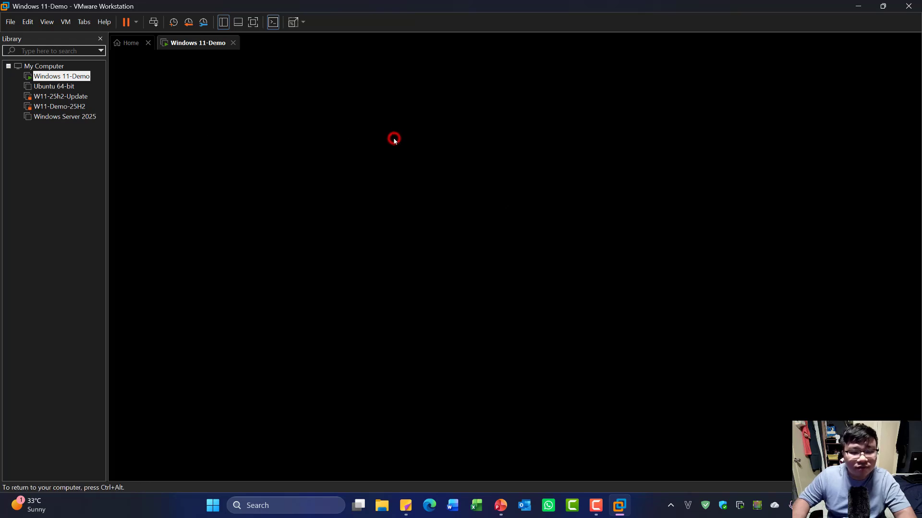
{"action": "key", "text": "ctrl+alt"}
{"action": "left_click", "coordinate": [653, 92]}
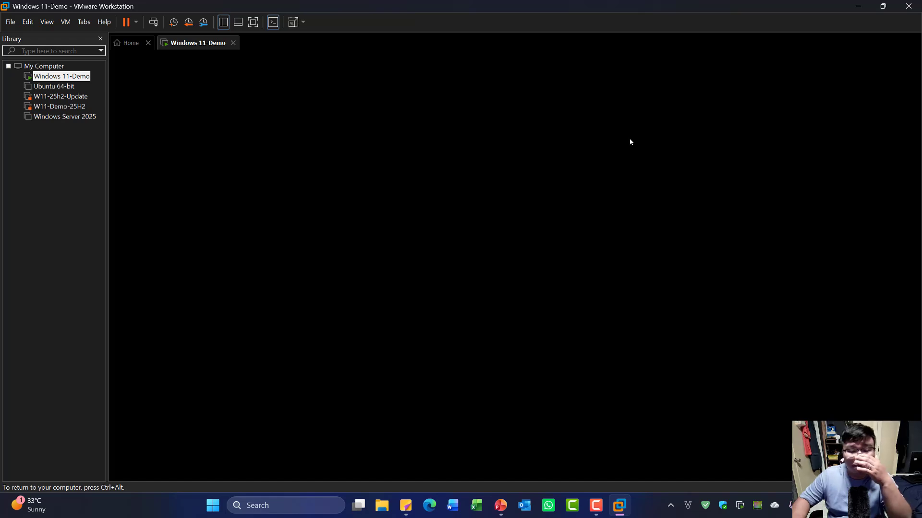
{"action": "left_click", "coordinate": [517, 156]}
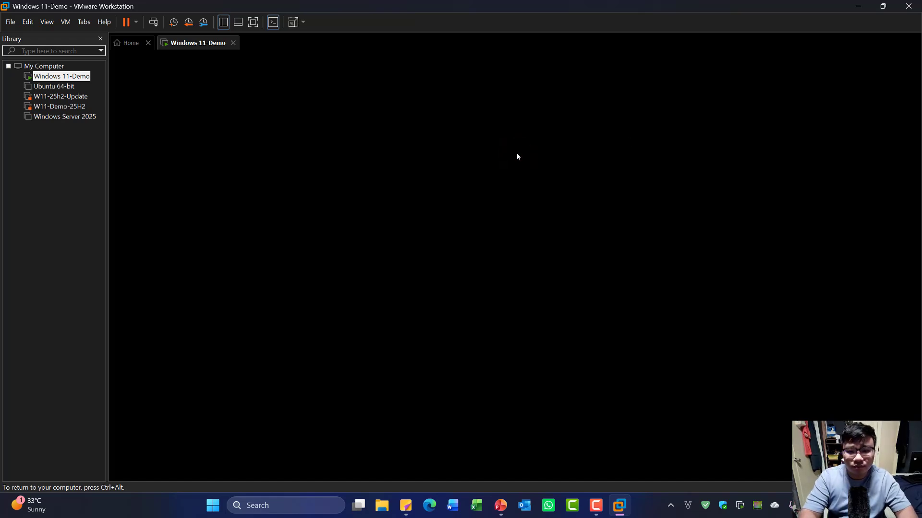
- Sign in to the guest with the account password, then bring the exam presentation forward
{"action": "key", "text": "ctrl+alt+Delete"}
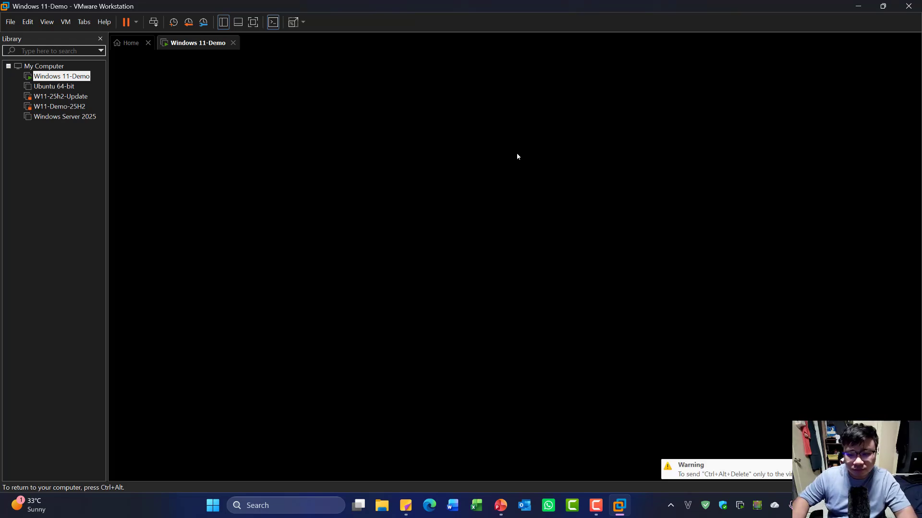
{"action": "left_click", "coordinate": [475, 300]}
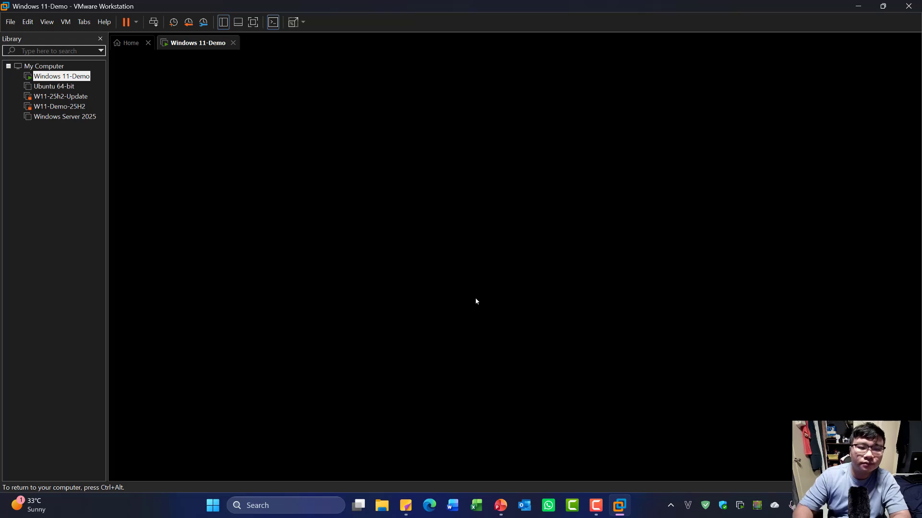
{"action": "left_click", "coordinate": [432, 136]}
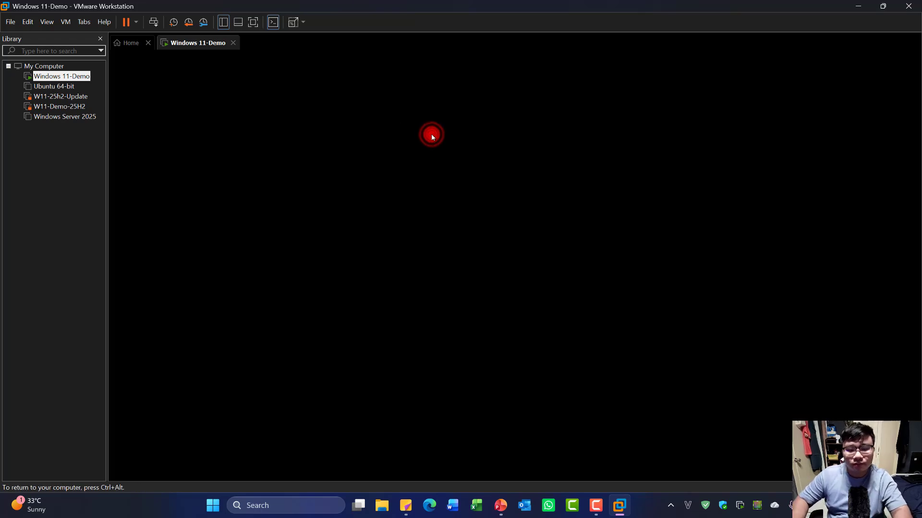
{"action": "left_click", "coordinate": [431, 137]}
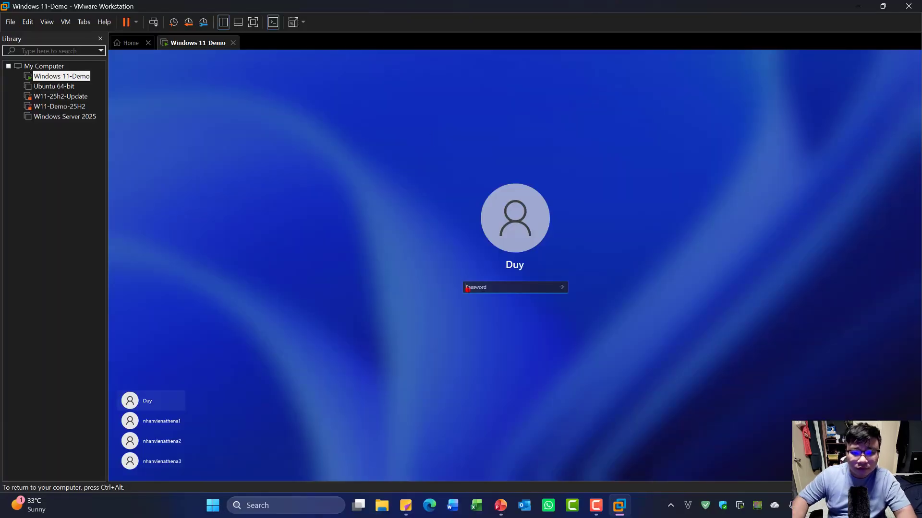
{"action": "left_click", "coordinate": [467, 288]}
{"action": "type", "text": "******"}
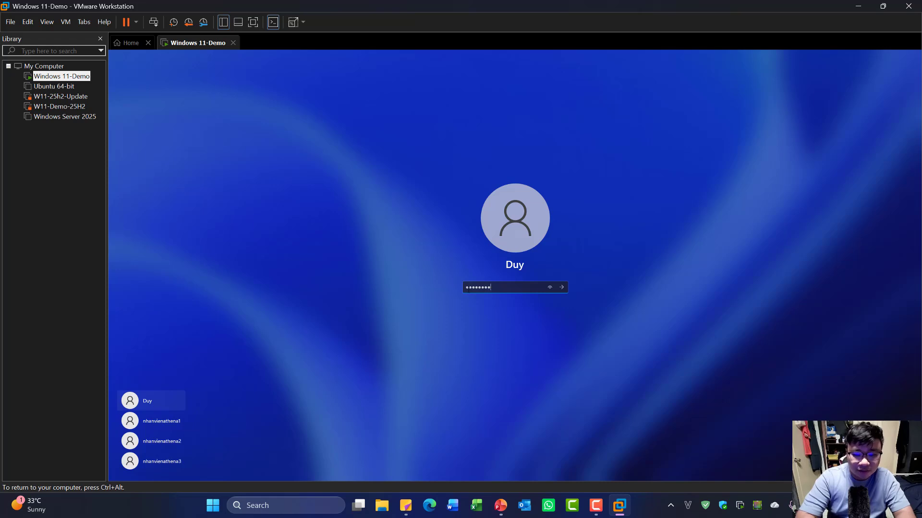
{"action": "key", "text": "Return"}
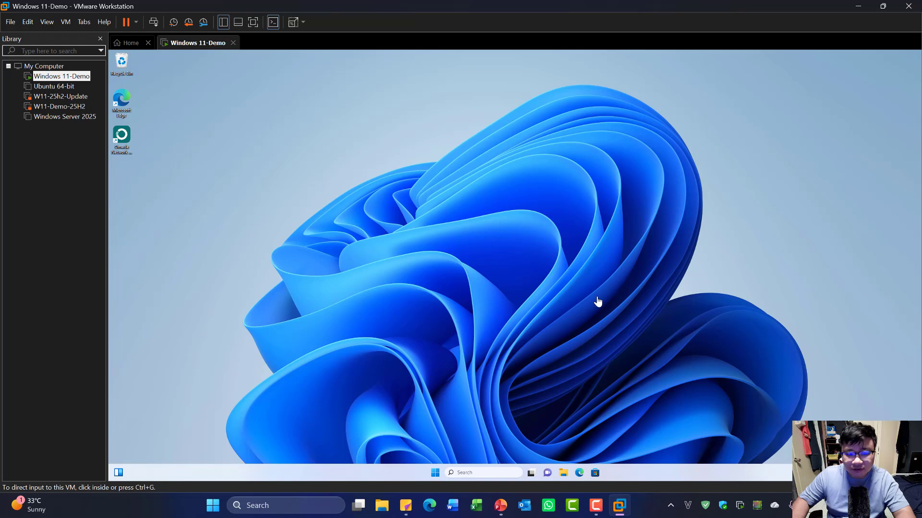
{"action": "left_click", "coordinate": [620, 346]}
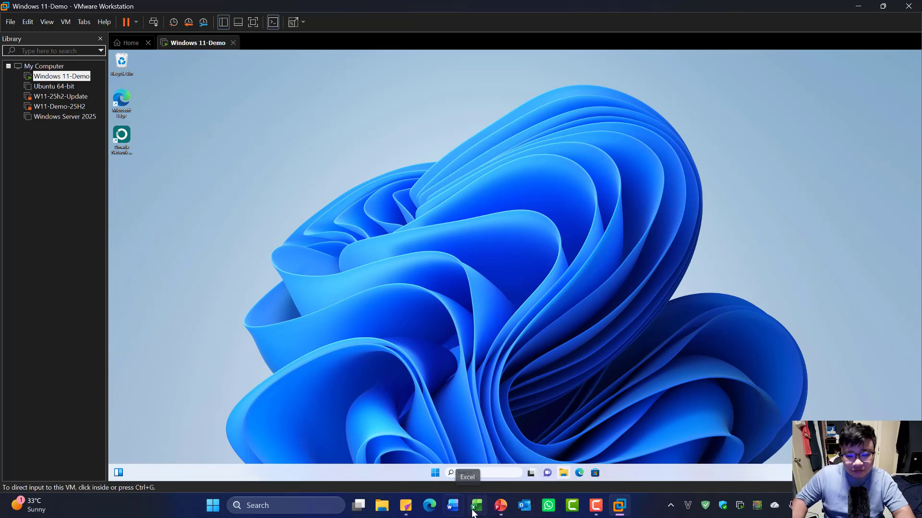
{"action": "left_click", "coordinate": [500, 506]}
- View slide 2's exam tasks, then minimize PowerPoint to reveal the VM
{"action": "left_click", "coordinate": [29, 83]}
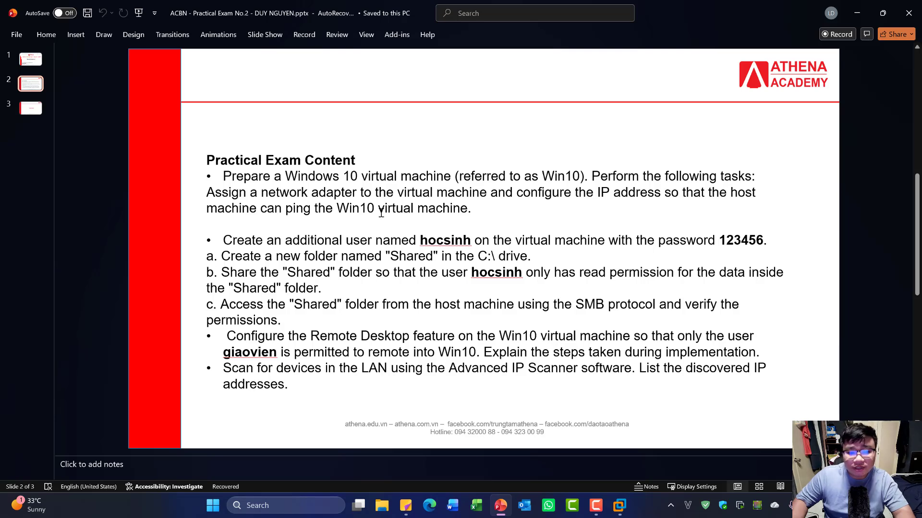
{"action": "left_click", "coordinate": [865, 9]}
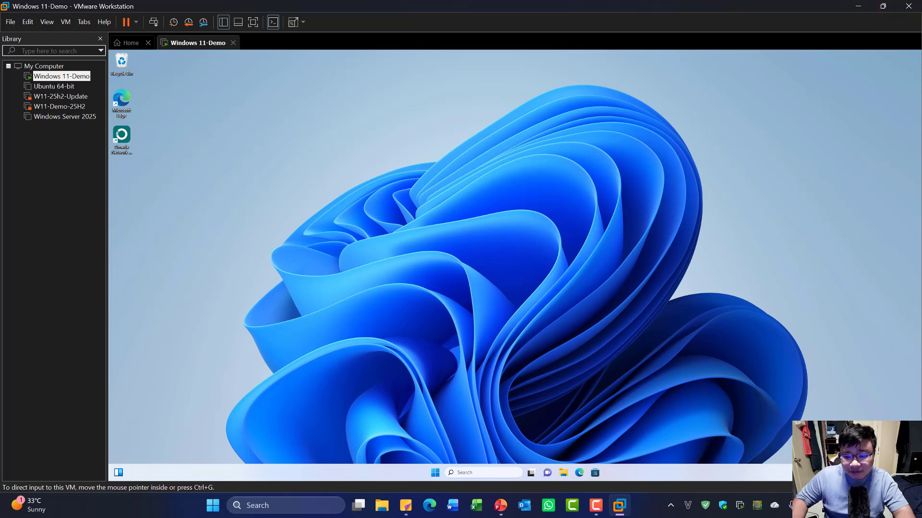
{"action": "key", "text": "ctrl+d"}
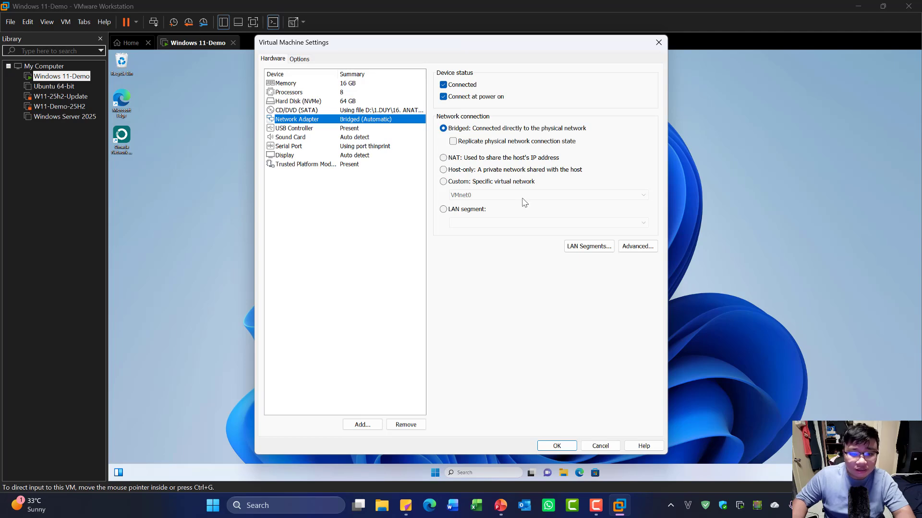
{"action": "left_click", "coordinate": [659, 43]}
{"action": "left_click", "coordinate": [506, 313]}
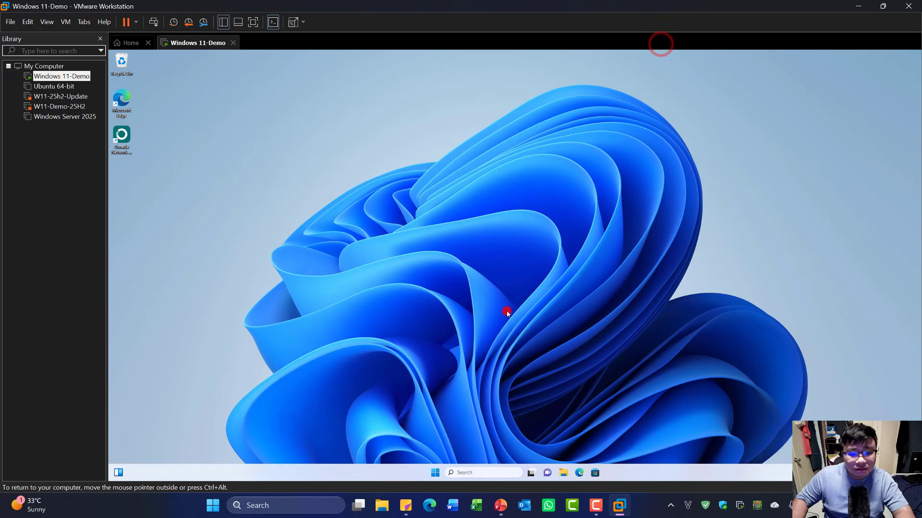
- Run ipconfig in a host admin terminal to read Wi-Fi IPv4 192.168.10.2, then close it
{"action": "right_click", "coordinate": [213, 505]}
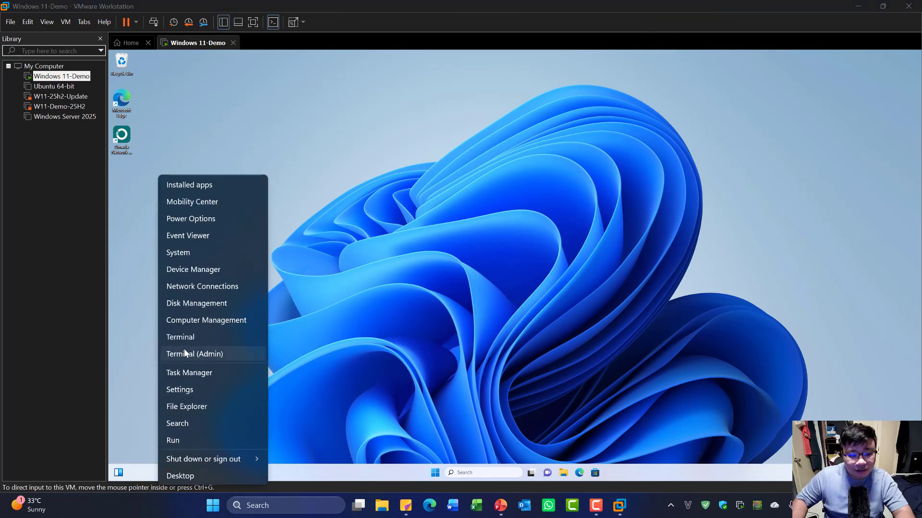
{"action": "left_click", "coordinate": [196, 355]}
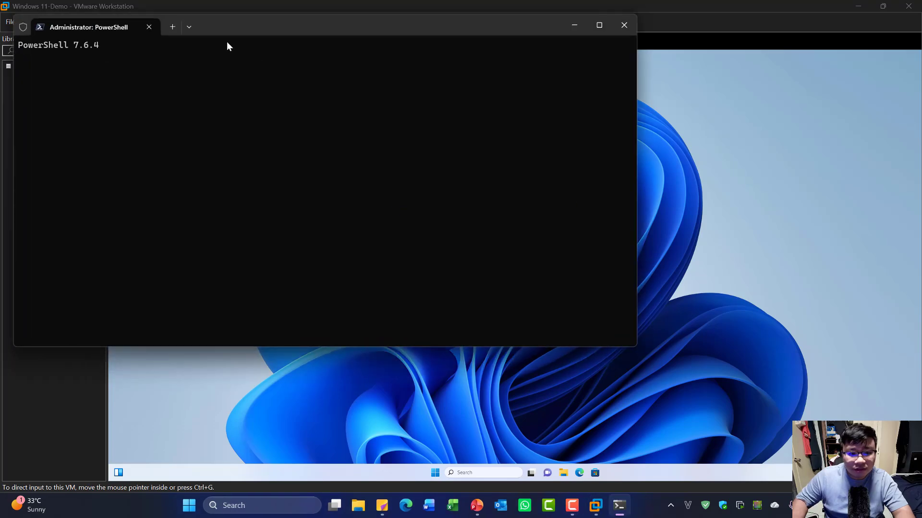
{"action": "type", "text": "ip"}
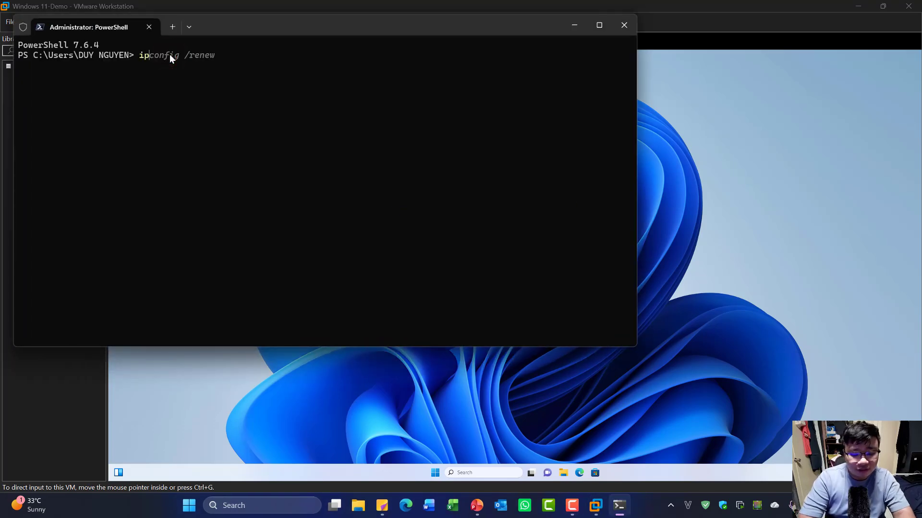
{"action": "type", "text": "co"}
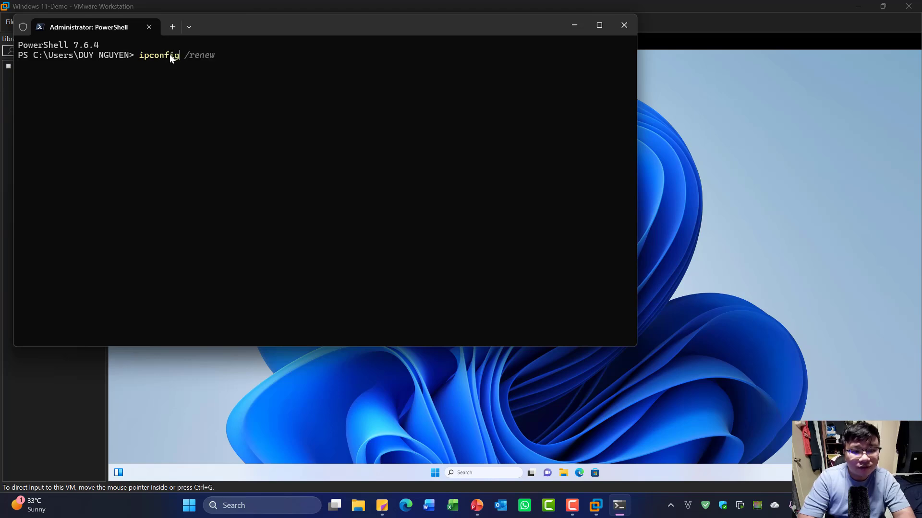
{"action": "type", "text": "nfig"}
{"action": "key", "text": "Return"}
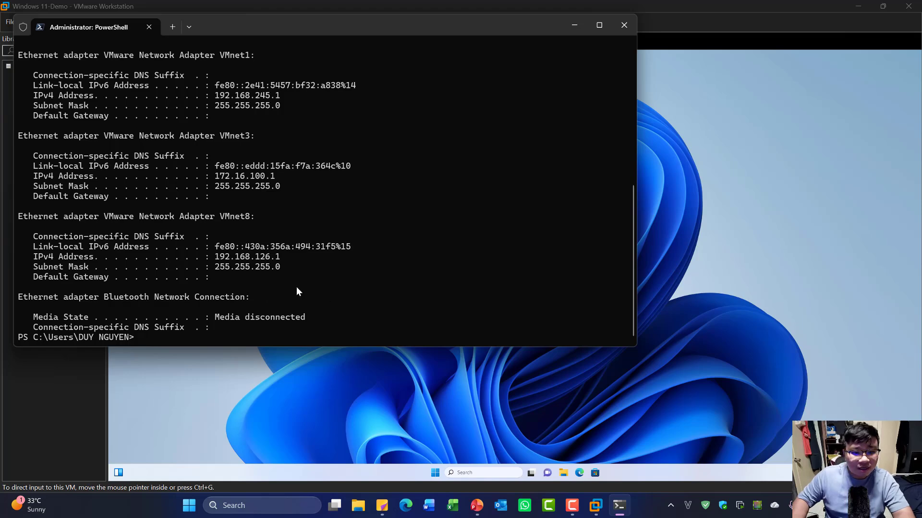
{"action": "scroll", "coordinate": [296, 292], "scroll_direction": "up", "scroll_amount": 5}
{"action": "scroll", "coordinate": [137, 267], "scroll_direction": "down", "scroll_amount": 5}
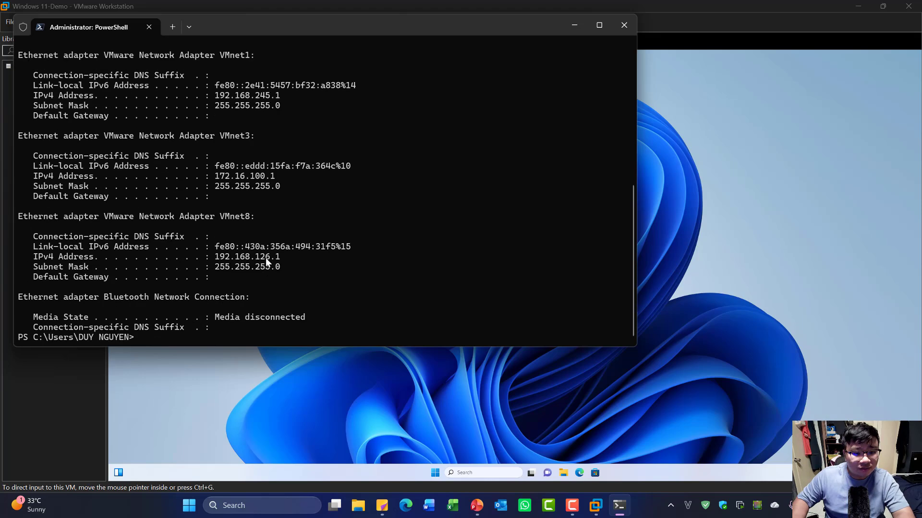
{"action": "scroll", "coordinate": [184, 242], "scroll_direction": "up", "scroll_amount": 1}
{"action": "scroll", "coordinate": [206, 225], "scroll_direction": "up", "scroll_amount": 1}
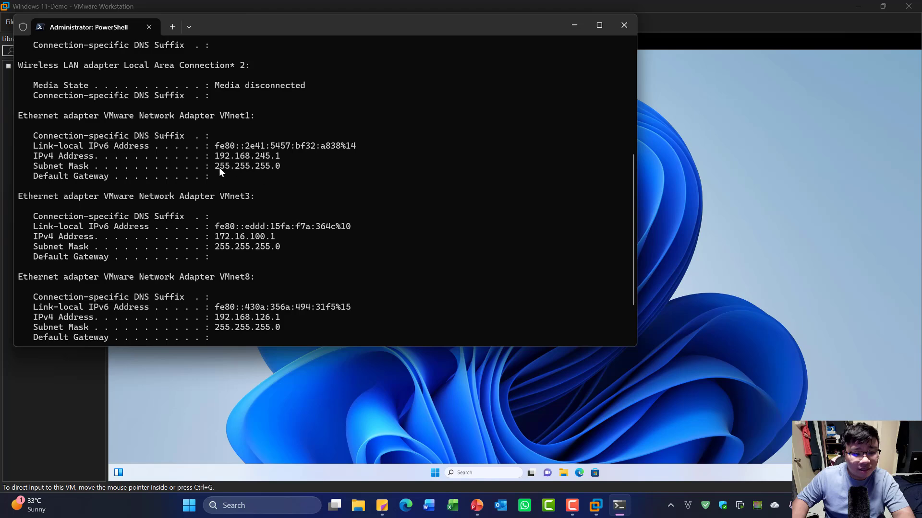
{"action": "scroll", "coordinate": [219, 168], "scroll_direction": "up", "scroll_amount": 7}
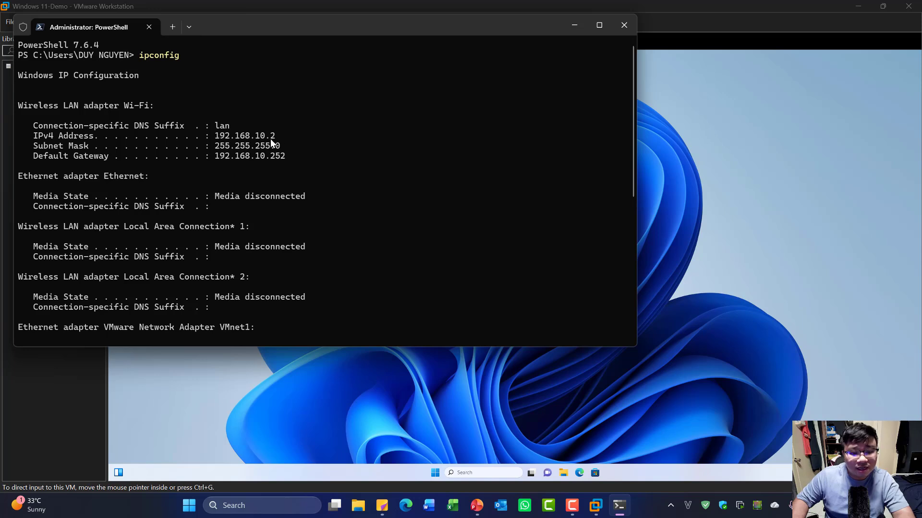
{"action": "left_click", "coordinate": [624, 25]}
- Run ipconfig in the guest's admin terminal, showing Ethernet0 IPv4 192.168.10.3
{"action": "right_click", "coordinate": [435, 475]}
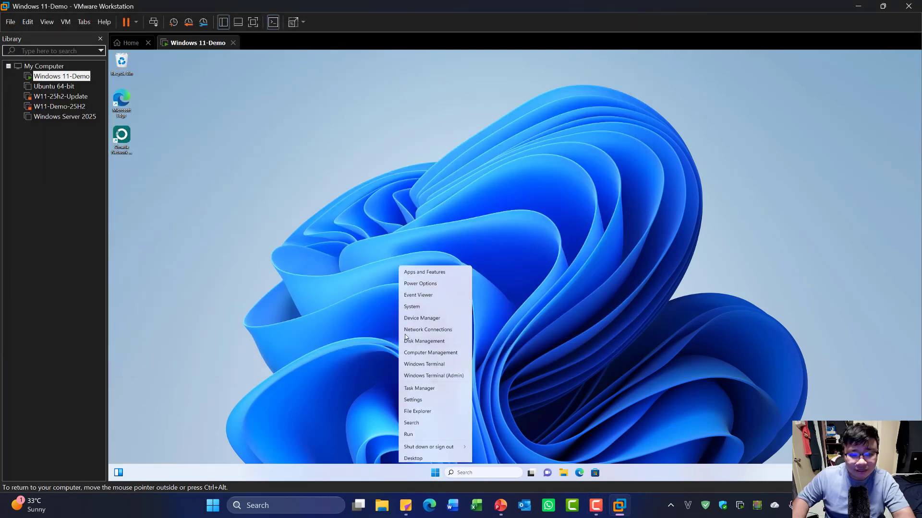
{"action": "left_click", "coordinate": [449, 373]}
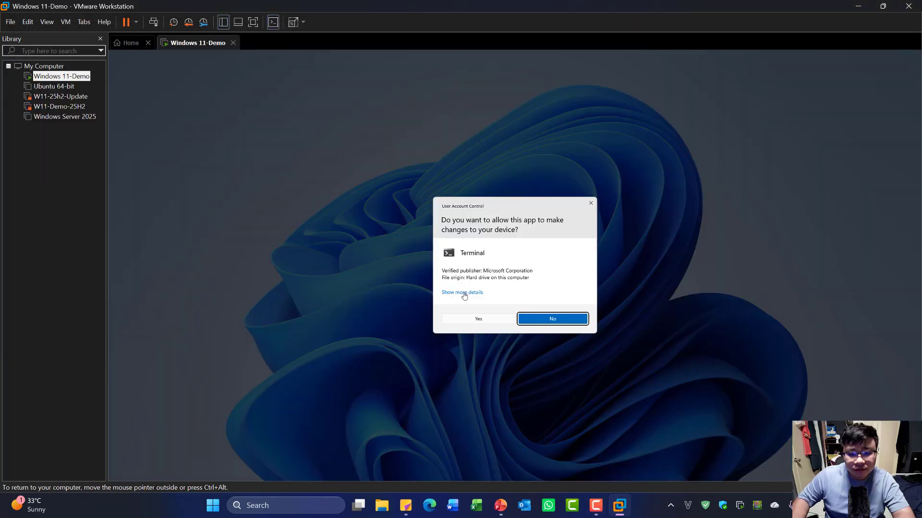
{"action": "left_click", "coordinate": [472, 324]}
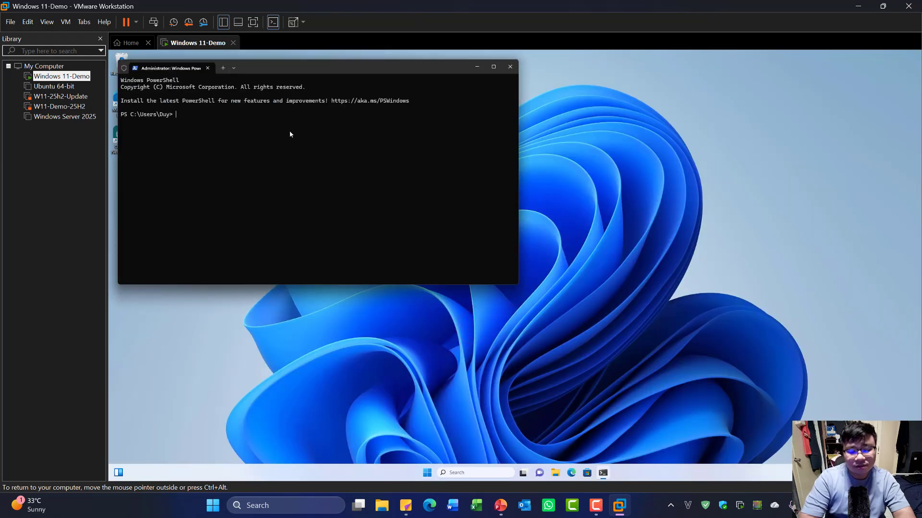
{"action": "type", "text": "ipconfig"}
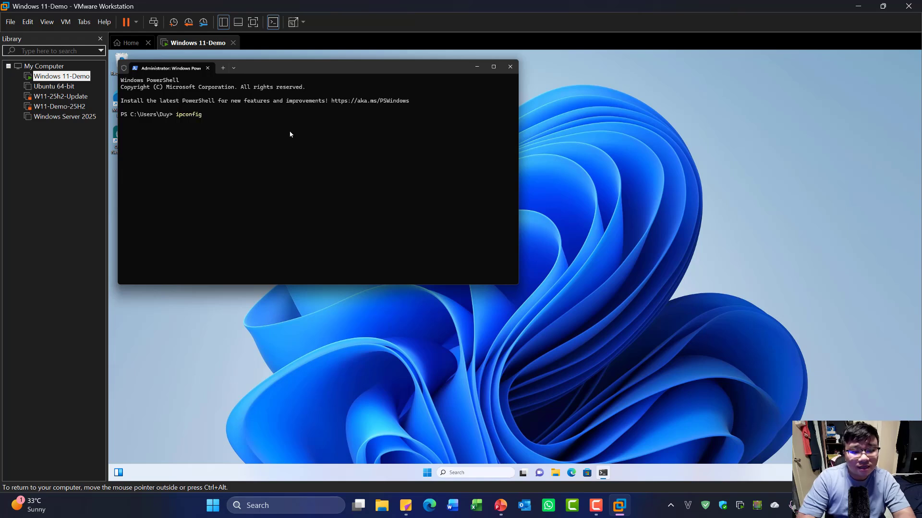
{"action": "key", "text": "Return"}
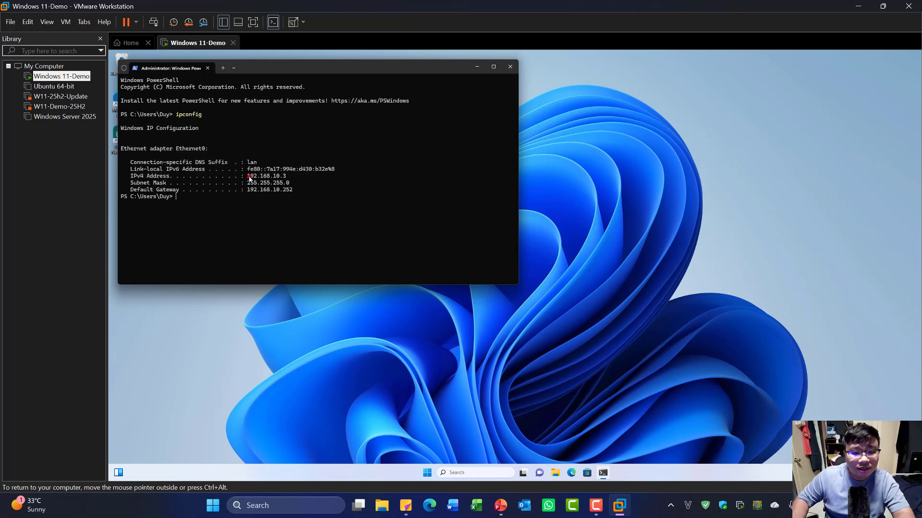
{"action": "double_click", "coordinate": [265, 177]}
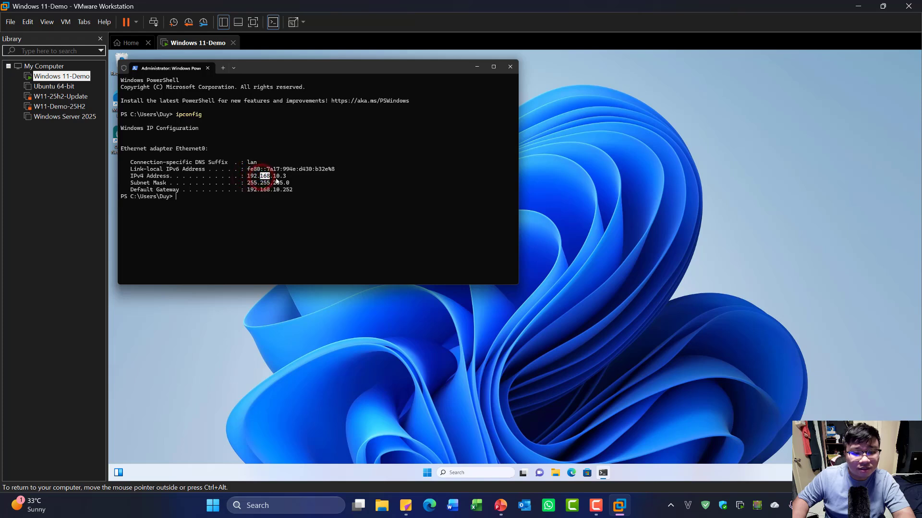
{"action": "left_click", "coordinate": [276, 179]}
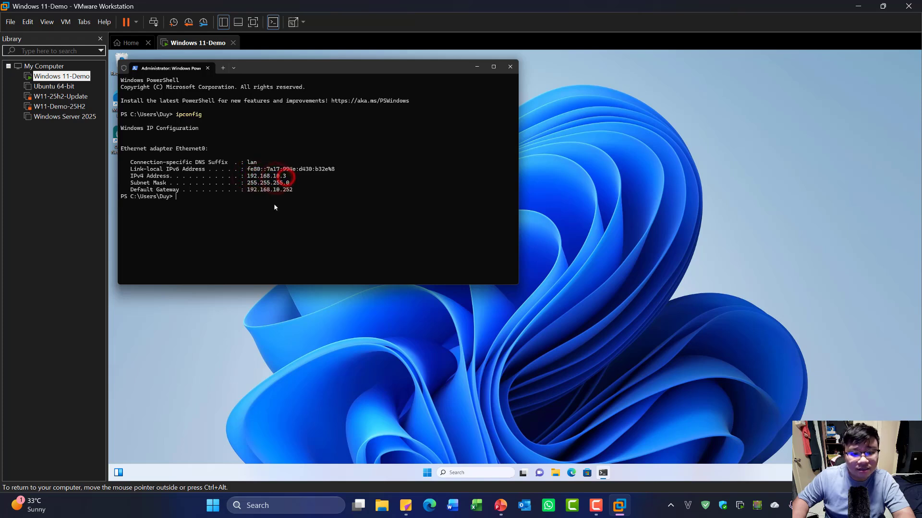
- Open a host admin terminal and run ipconfig to confirm the host address
{"action": "right_click", "coordinate": [213, 505]}
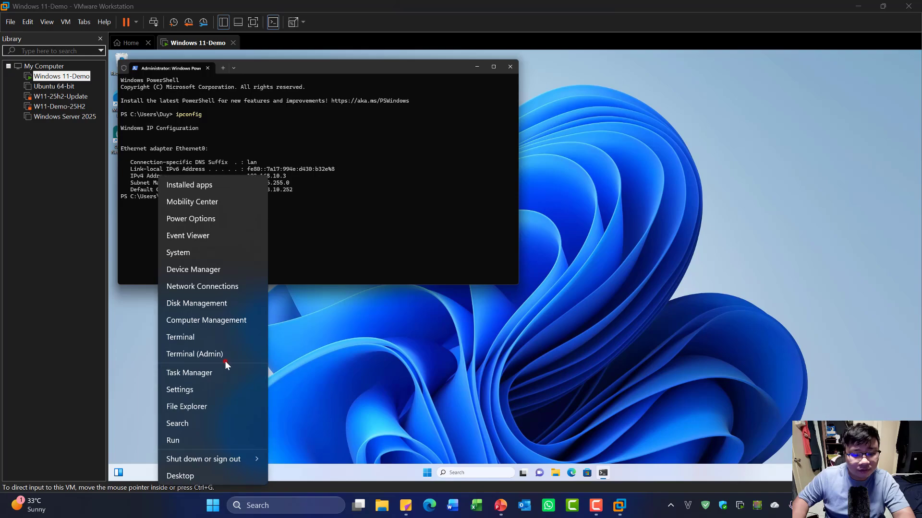
{"action": "left_click", "coordinate": [247, 354]}
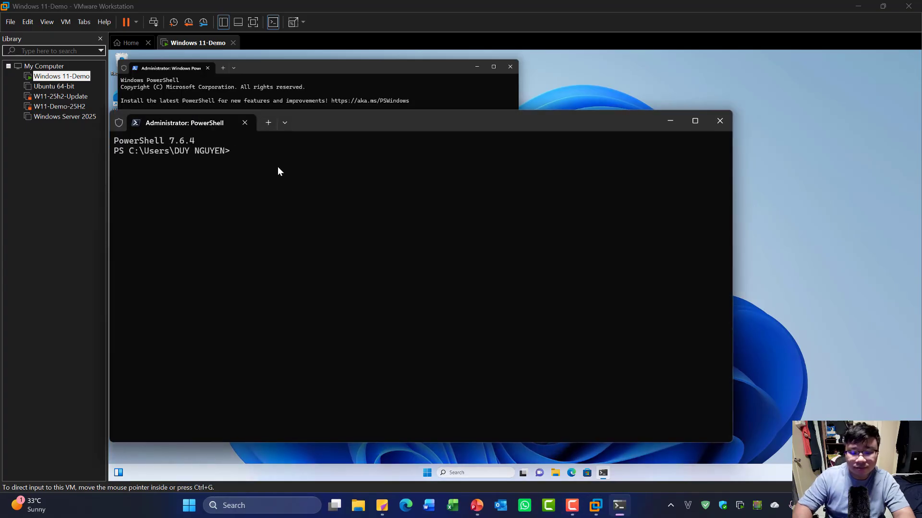
{"action": "type", "text": "ipconfig"}
{"action": "key", "text": "Return"}
{"action": "scroll", "coordinate": [336, 201], "scroll_direction": "up", "scroll_amount": 5}
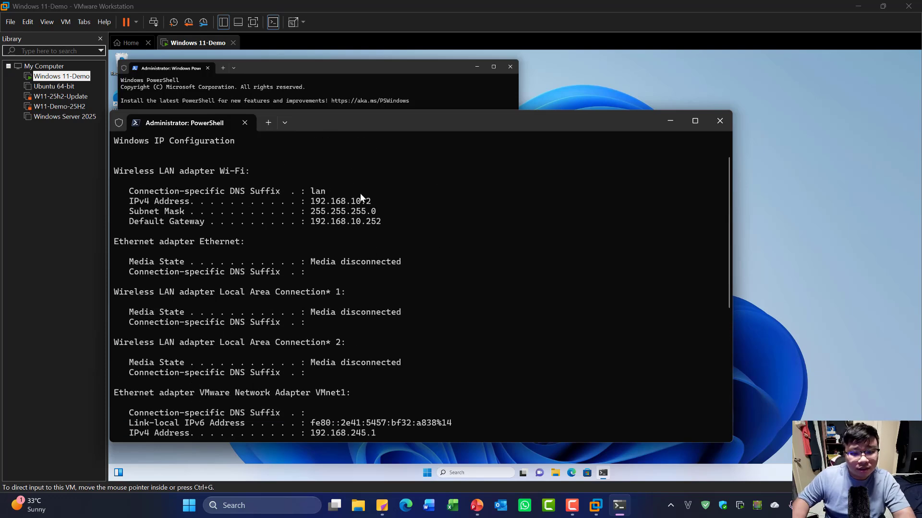
{"action": "left_click", "coordinate": [668, 120]}
- From the VM's terminal, ping the host at 192.168.10.2, which times out
{"action": "left_click", "coordinate": [275, 201]}
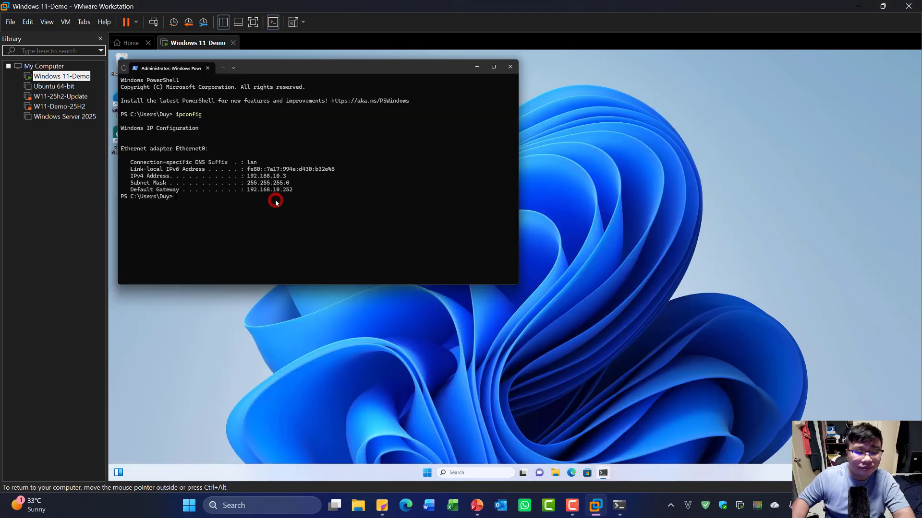
{"action": "type", "text": "p"}
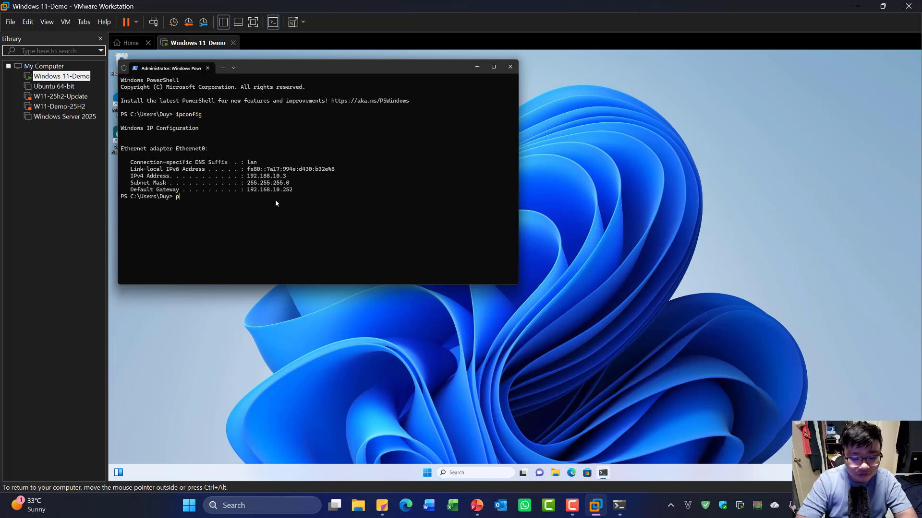
{"action": "type", "text": "ing 192"}
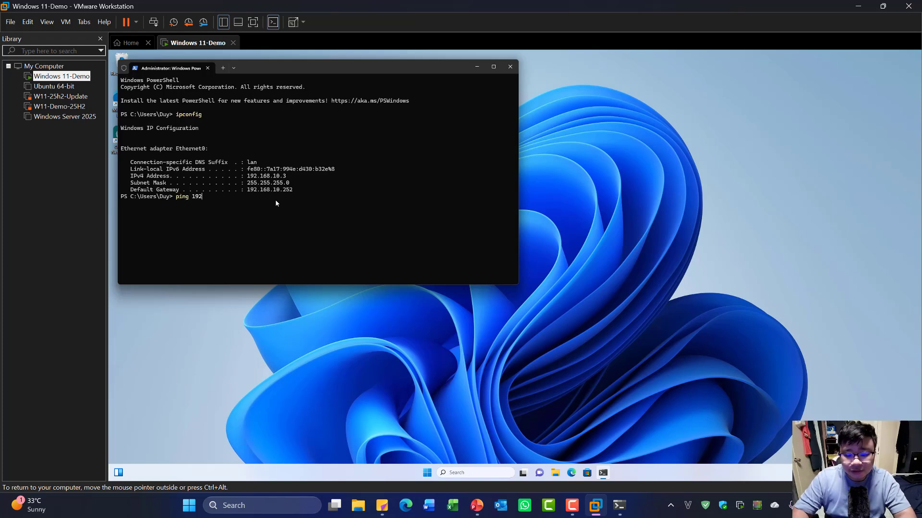
{"action": "type", "text": ".168.10.2"}
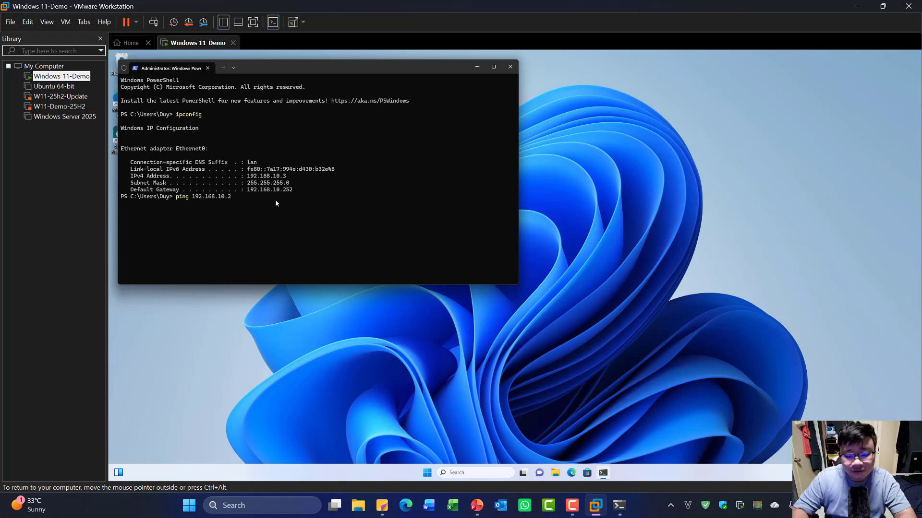
{"action": "key", "text": "Return"}
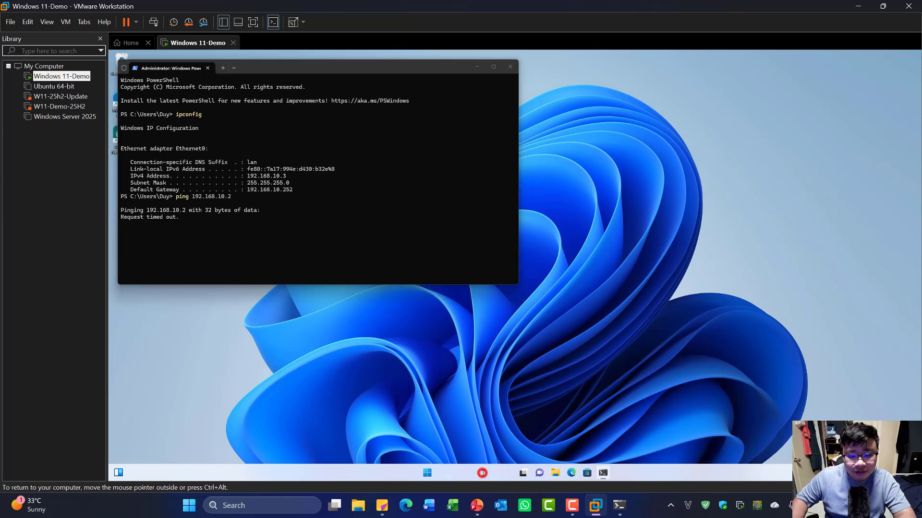
- Turn off Windows Defender Firewall for private and public networks in the VM
{"action": "left_click", "coordinate": [483, 473]}
{"action": "type", "text": "firr"}
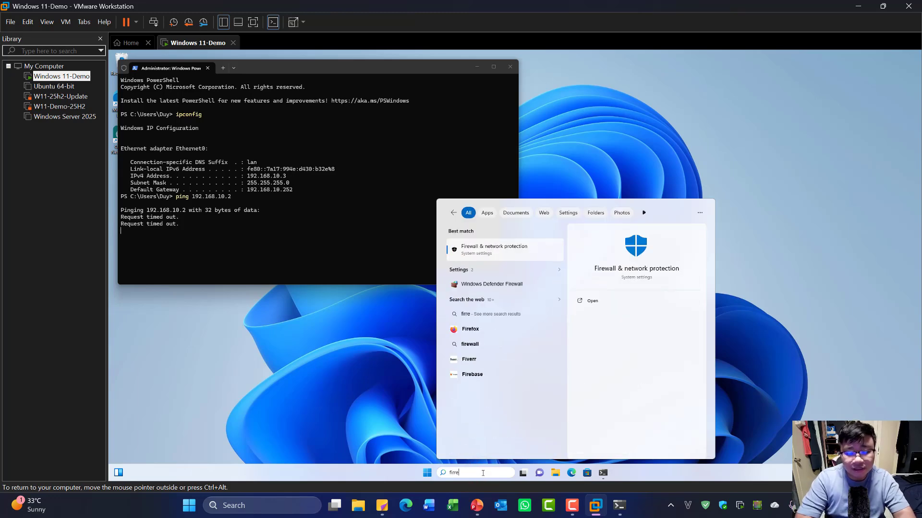
{"action": "left_click", "coordinate": [477, 255]}
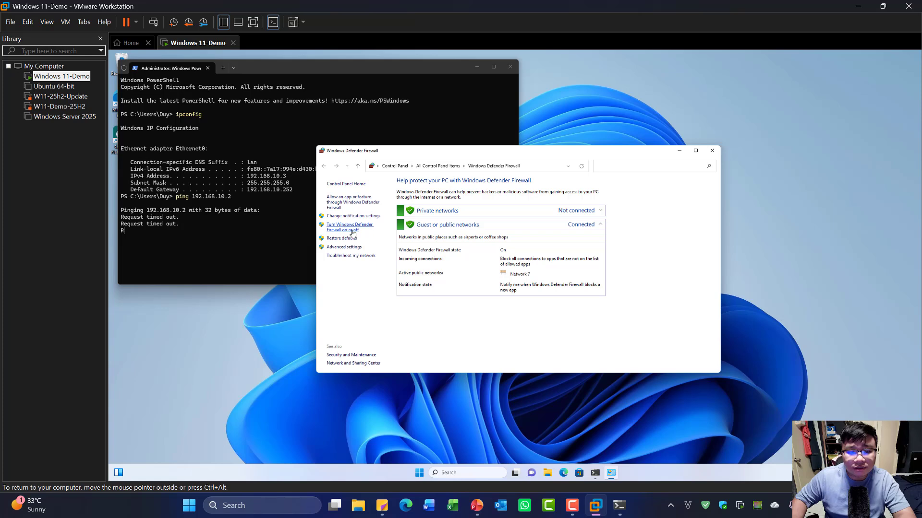
{"action": "left_click", "coordinate": [352, 227]}
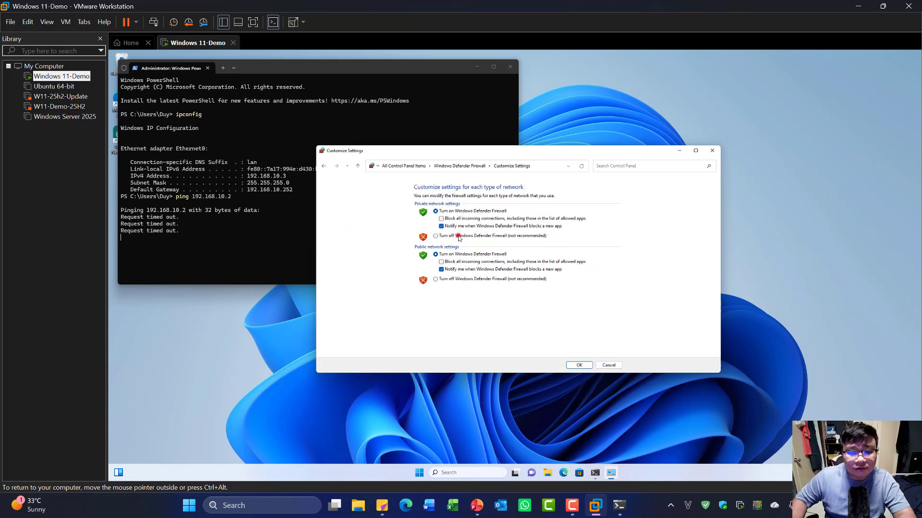
{"action": "left_click", "coordinate": [459, 236]}
{"action": "left_click", "coordinate": [459, 279]}
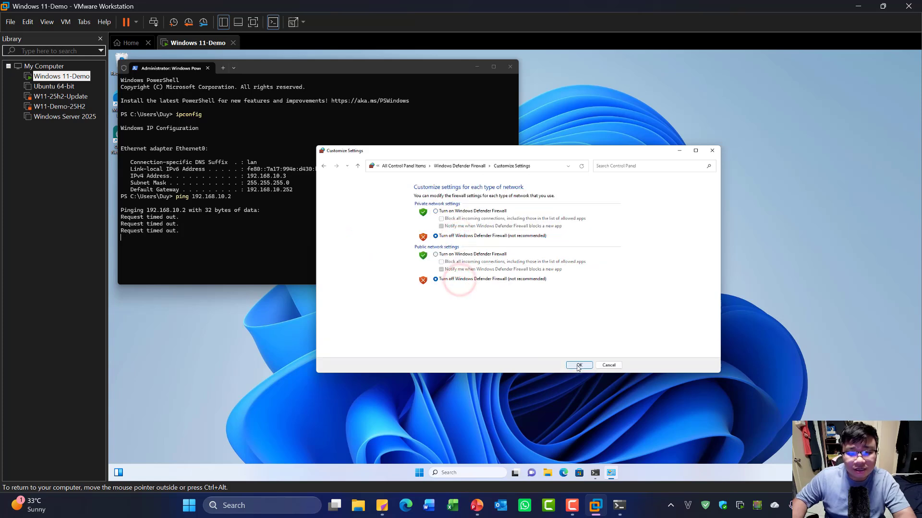
{"action": "left_click", "coordinate": [578, 366]}
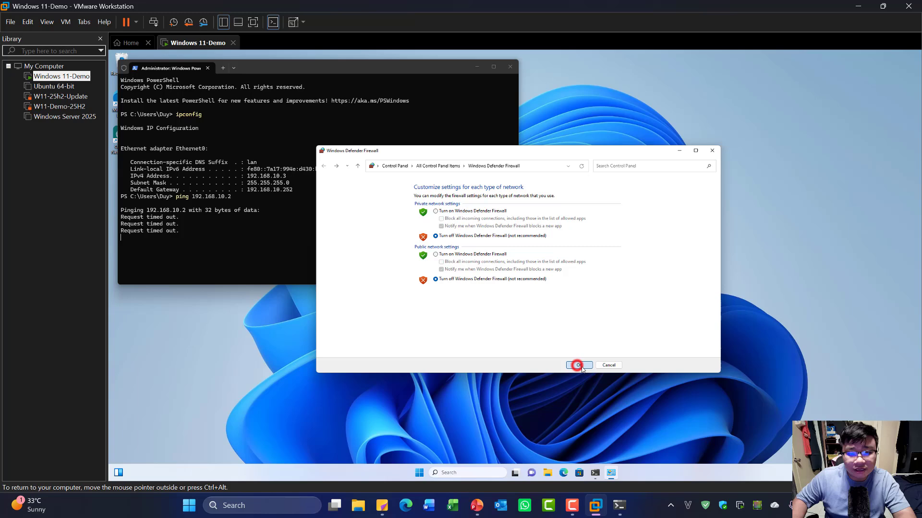
{"action": "left_click", "coordinate": [712, 151]}
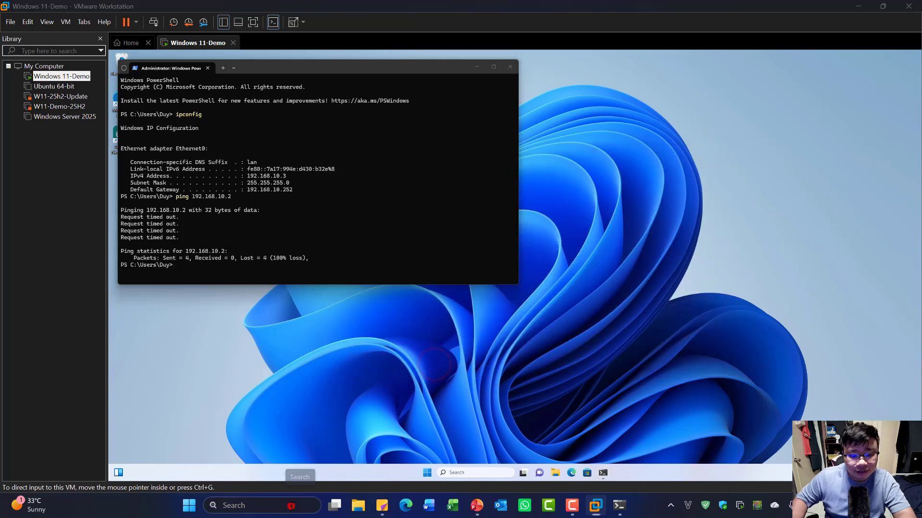
- Turn off Windows Defender Firewall for private and public networks on the host
{"action": "left_click", "coordinate": [291, 504]}
{"action": "type", "text": "fie"}
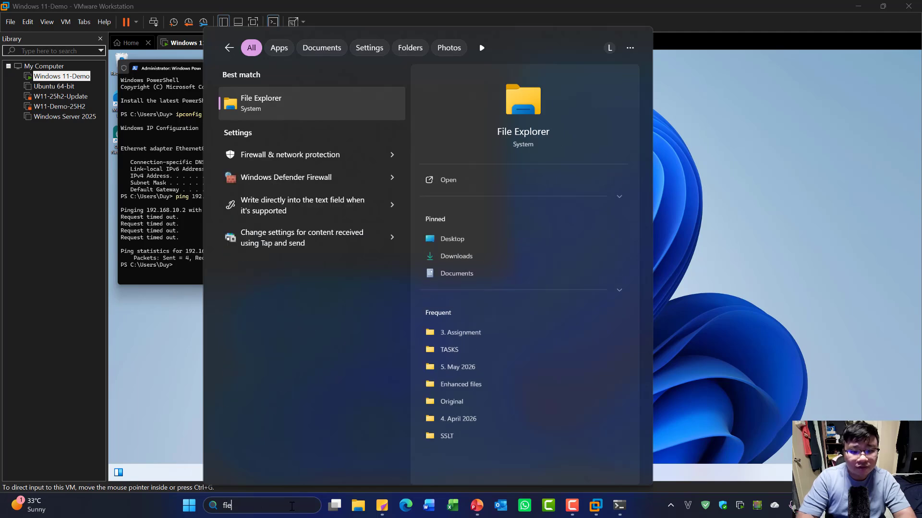
{"action": "left_click", "coordinate": [308, 179]}
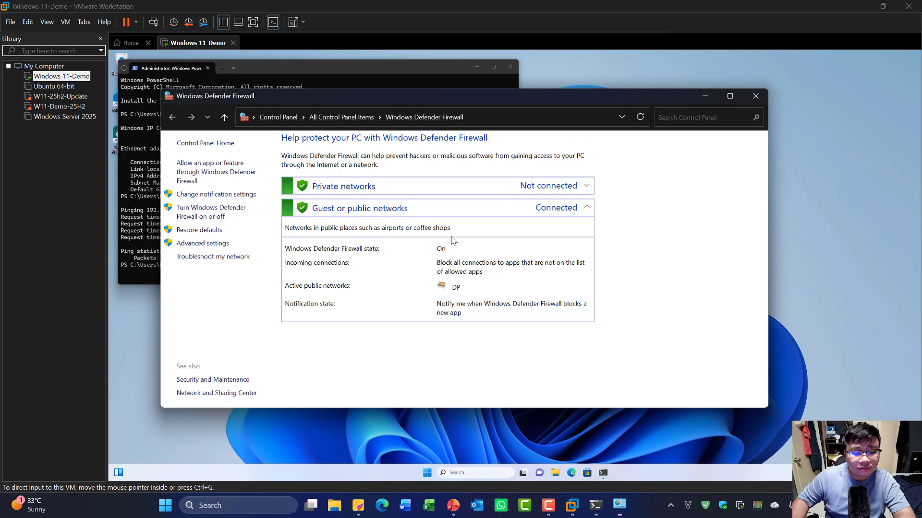
{"action": "left_click", "coordinate": [228, 214]}
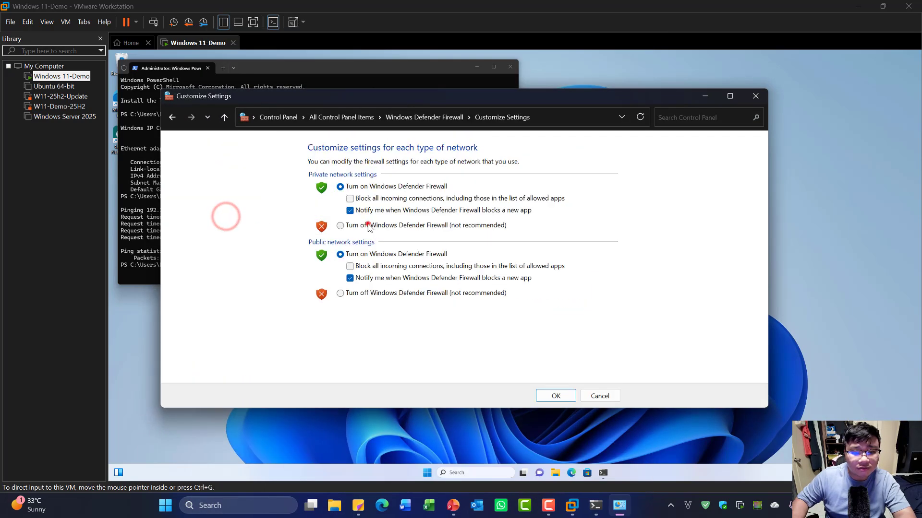
{"action": "left_click", "coordinate": [368, 224]}
{"action": "left_click", "coordinate": [390, 294]}
{"action": "left_click", "coordinate": [555, 395]}
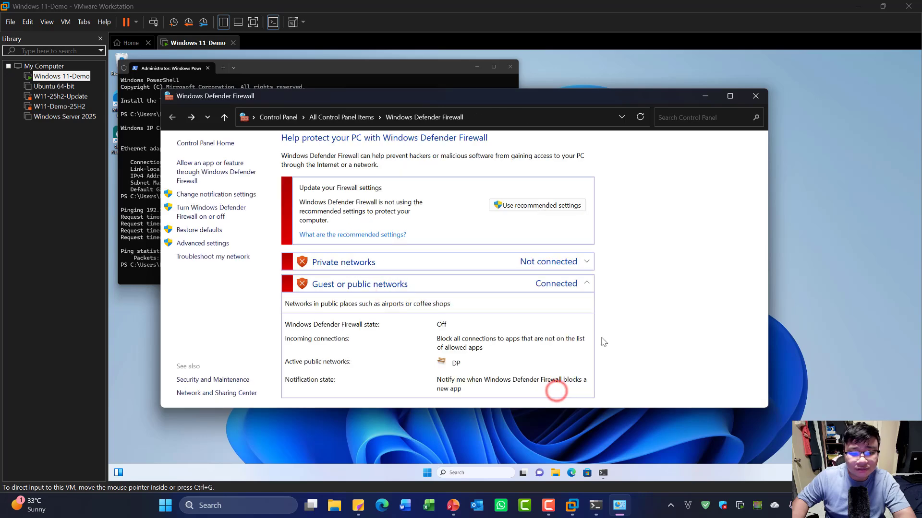
{"action": "left_click", "coordinate": [704, 95]}
{"action": "left_click", "coordinate": [207, 274]}
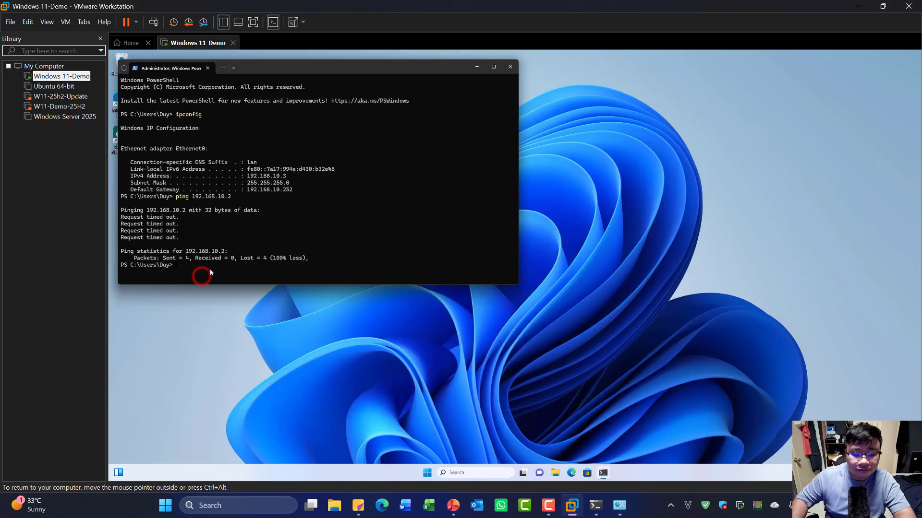
- Rerun ping 192.168.10.2 from the VM, now receiving replies
{"action": "key", "text": "Up"}
{"action": "key", "text": "Return"}
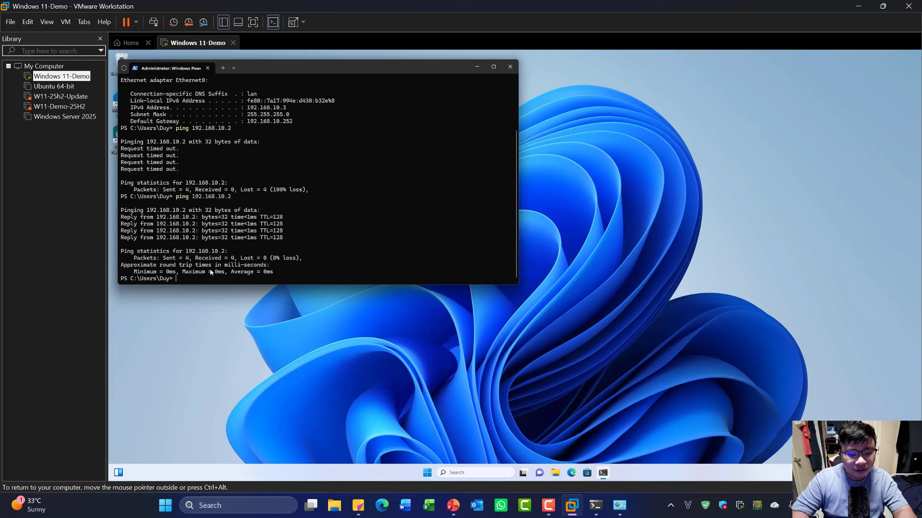
{"action": "key", "text": "alt+shift"}
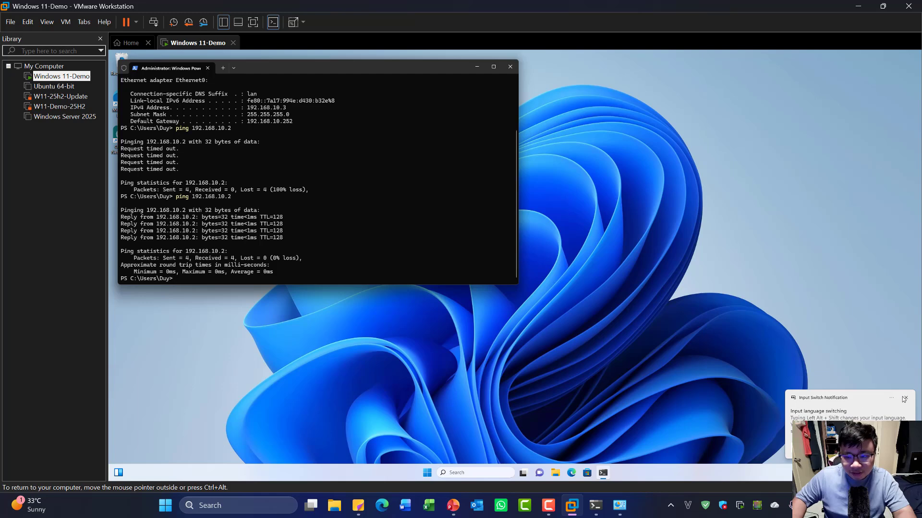
{"action": "left_click", "coordinate": [904, 400]}
{"action": "left_click", "coordinate": [576, 403]}
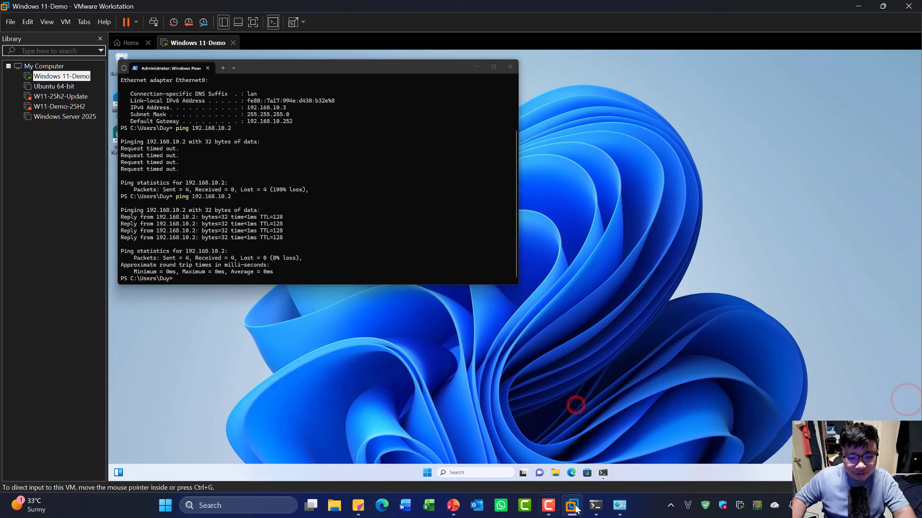
- Run ping 192.168.10.3 -t from the host terminal to ping the VM continuously
{"action": "left_click", "coordinate": [605, 514]}
{"action": "scroll", "coordinate": [390, 416], "scroll_direction": "down", "scroll_amount": 8}
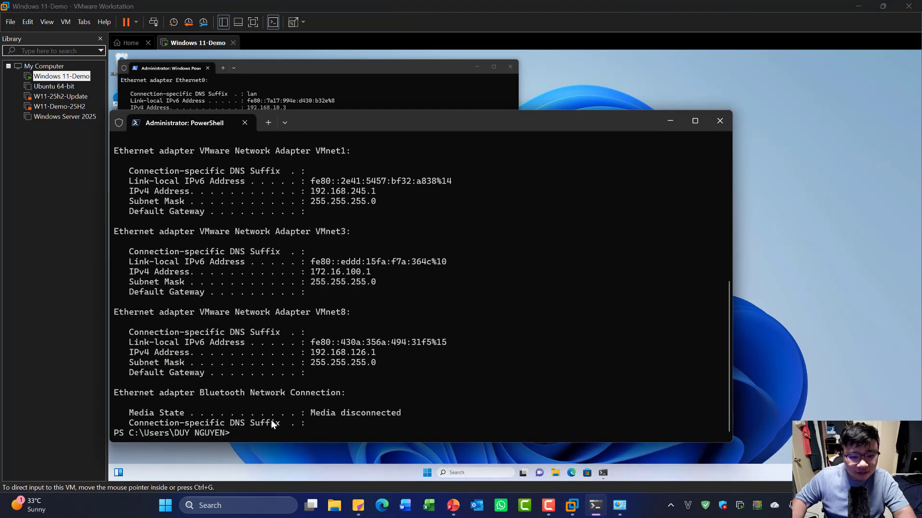
{"action": "type", "text": "p"}
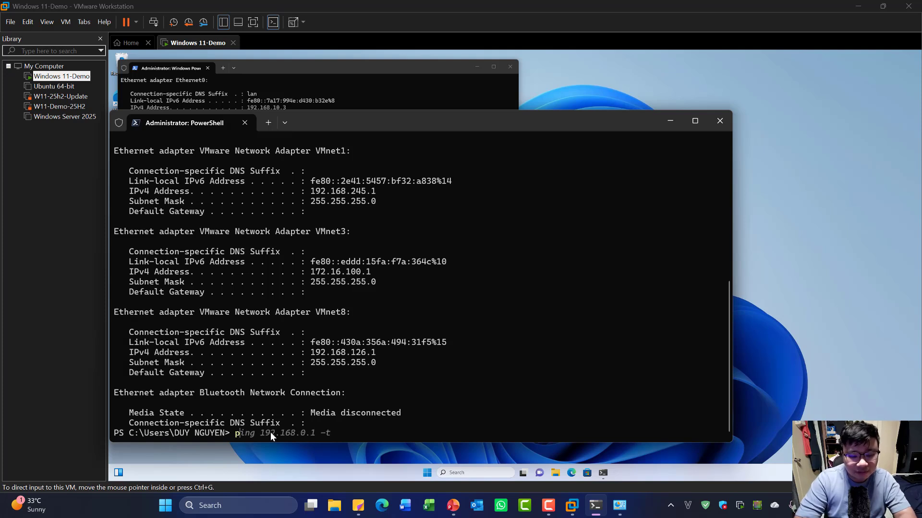
{"action": "type", "text": "ing 192"}
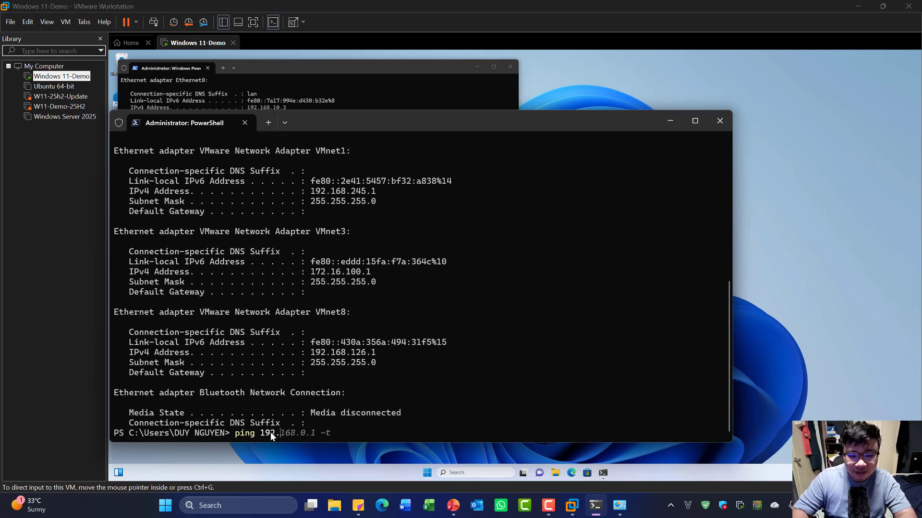
{"action": "type", "text": ".168."}
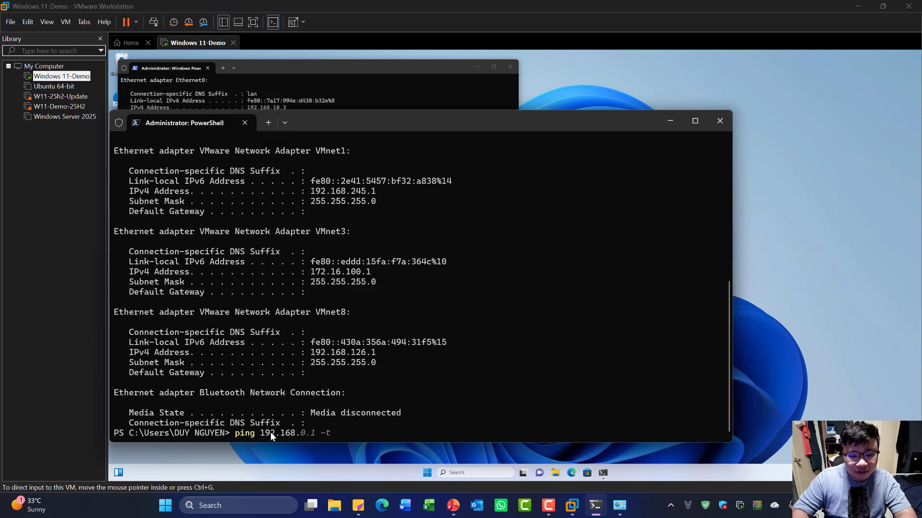
{"action": "type", "text": "10.3 -t"}
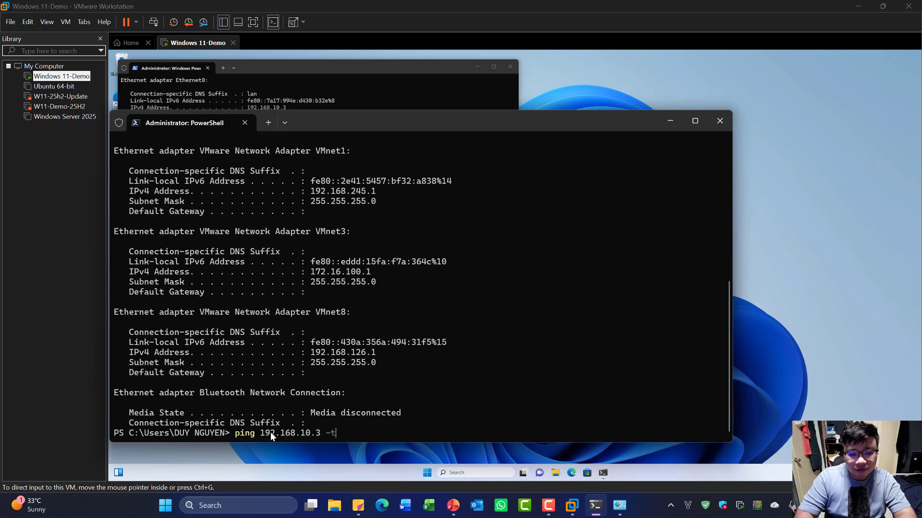
{"action": "key", "text": "Return"}
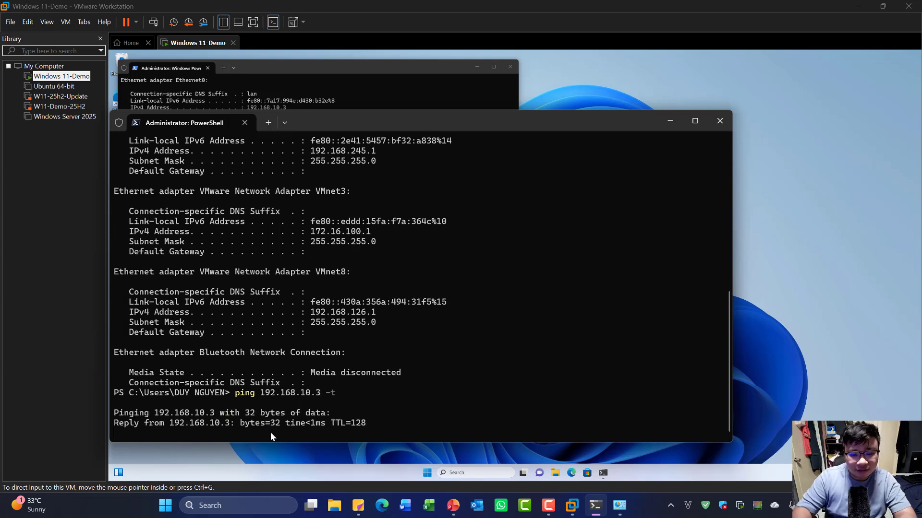
{"action": "left_click_drag", "start_coordinate": [492, 123], "coordinate": [686, 106]}
- Restart the VM's ping to 192.168.10.2, then return to the Practical Exam Content slide
{"action": "left_click", "coordinate": [258, 278]}
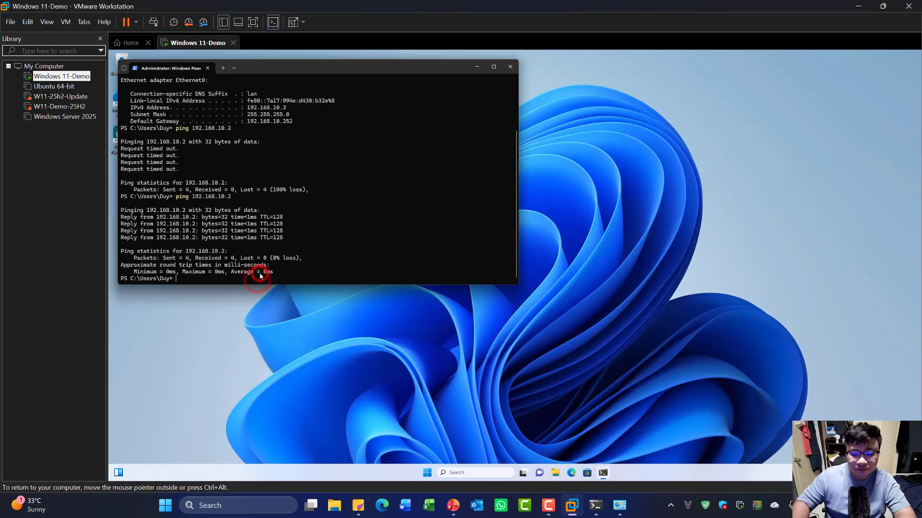
{"action": "key", "text": "Return"}
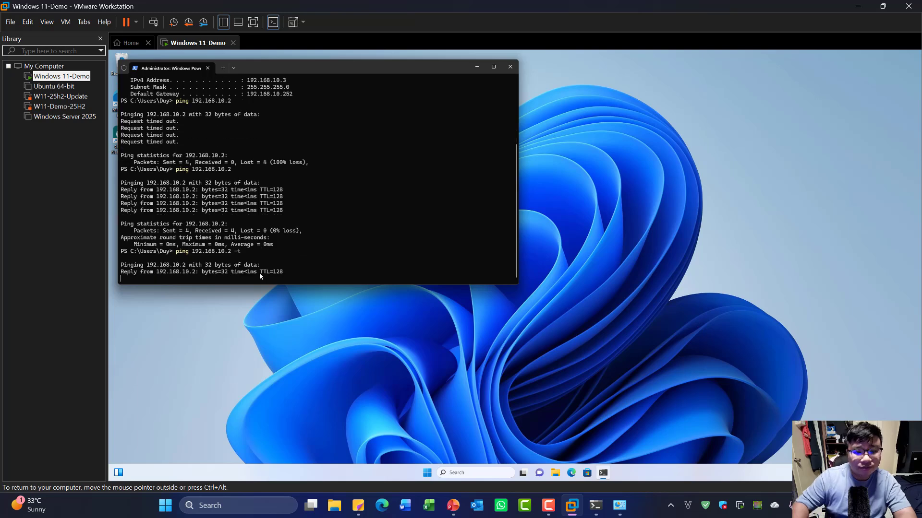
{"action": "left_click", "coordinate": [596, 506]}
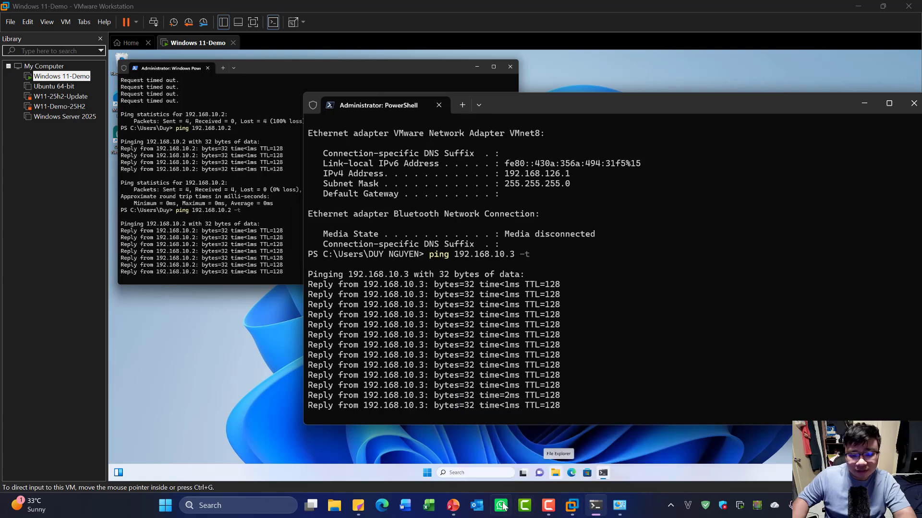
{"action": "mouse_move", "coordinate": [459, 512]}
{"action": "left_click", "coordinate": [470, 481]}
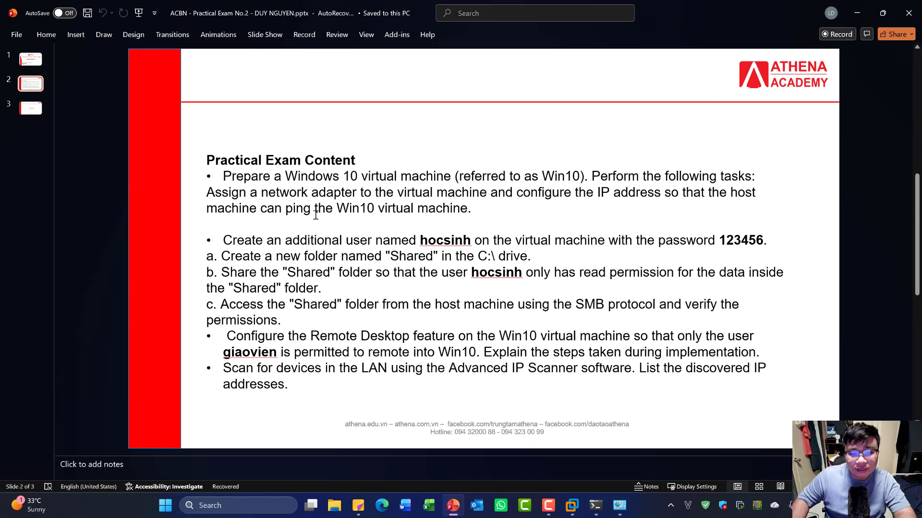
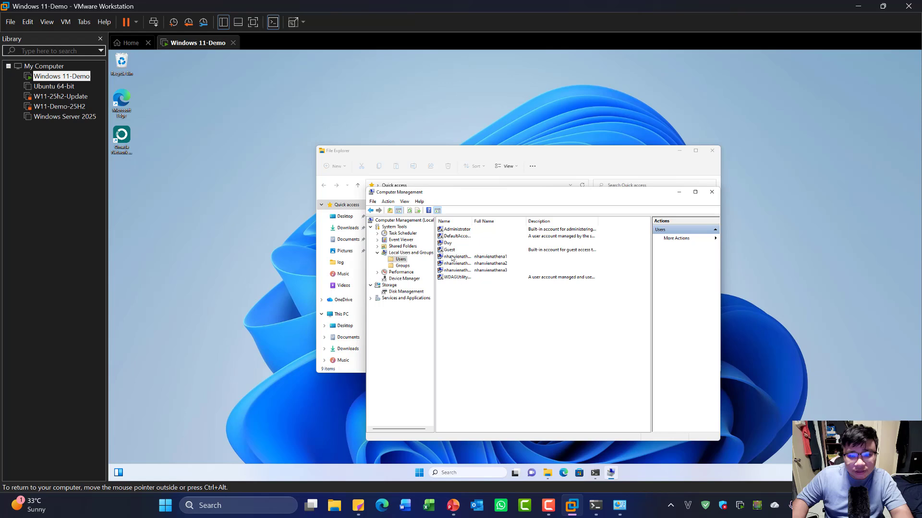
- Create the local user hocsinh with a password via New User, then check it in the Users list
{"action": "double_click", "coordinate": [472, 221]}
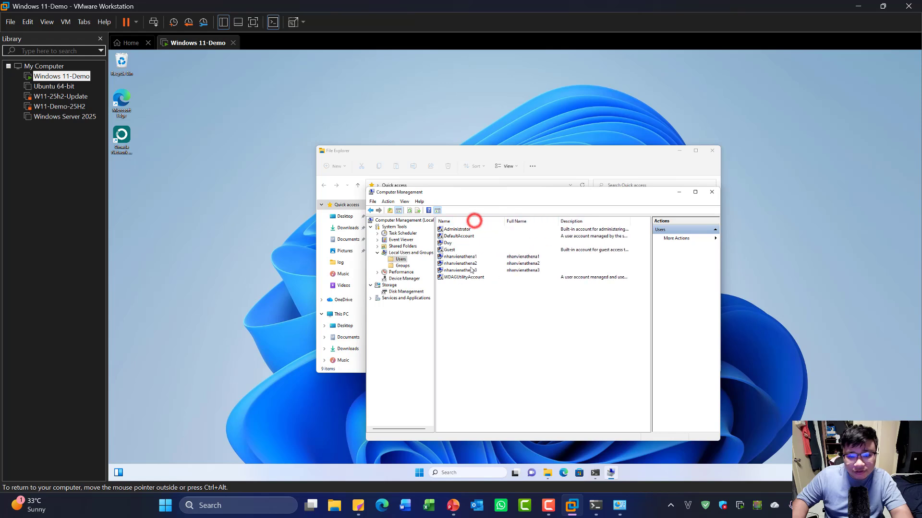
{"action": "right_click", "coordinate": [480, 310]}
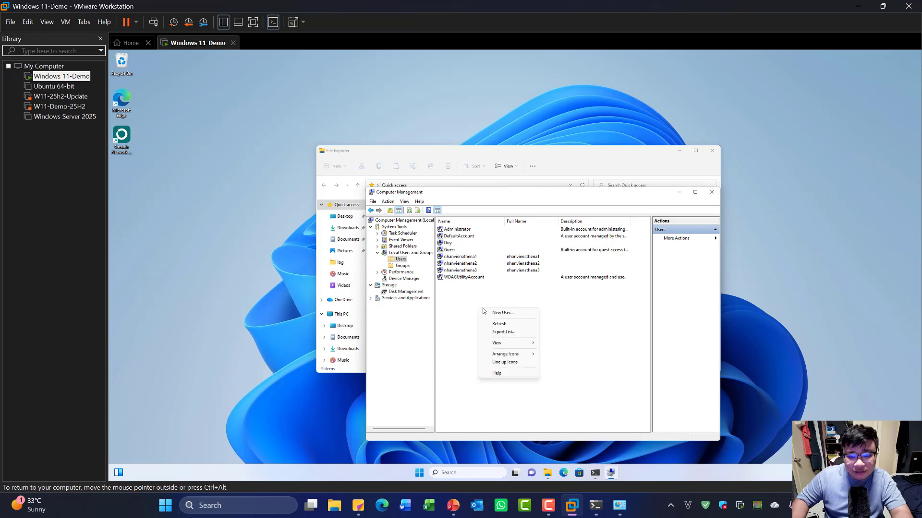
{"action": "left_click", "coordinate": [498, 313]}
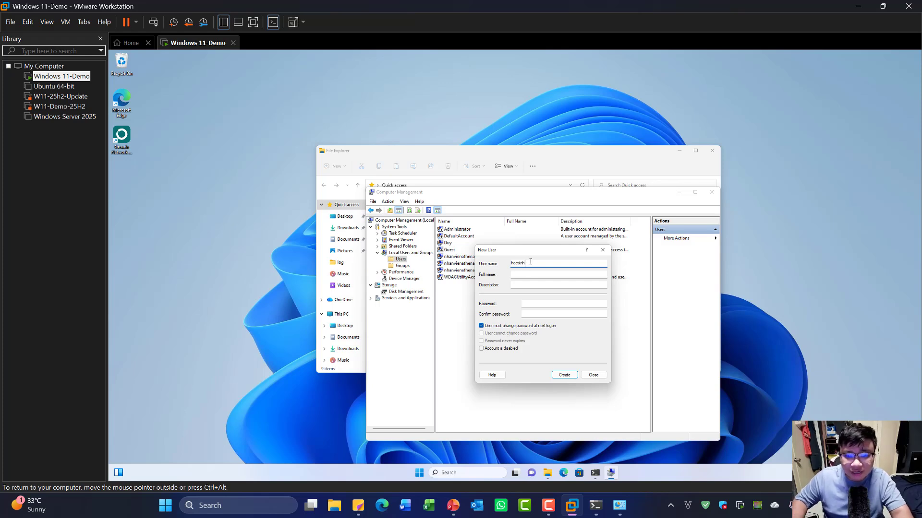
{"action": "left_click", "coordinate": [537, 307]}
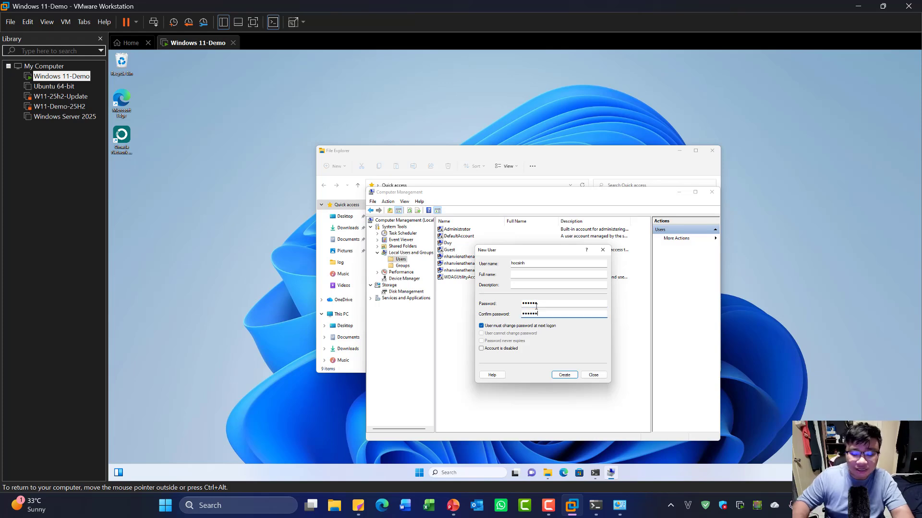
{"action": "left_click", "coordinate": [560, 376]}
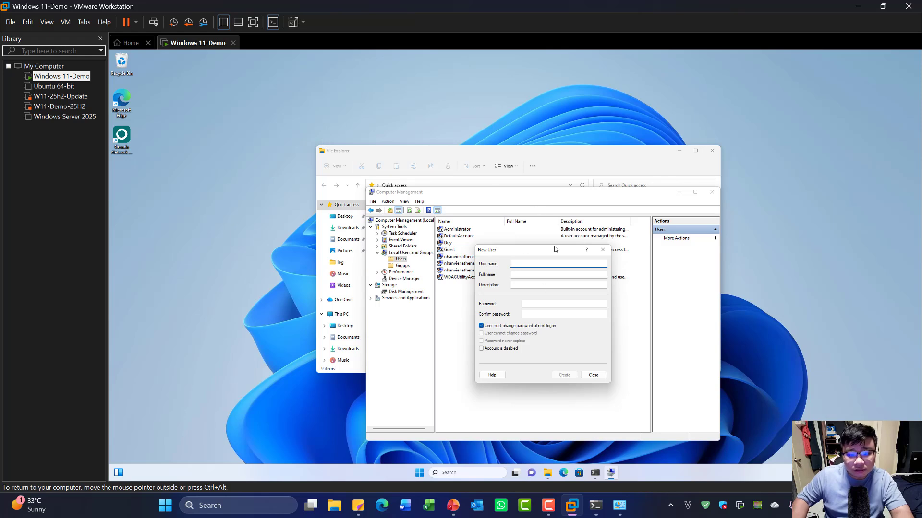
{"action": "left_click_drag", "start_coordinate": [554, 249], "coordinate": [604, 259]}
{"action": "left_click", "coordinate": [642, 385]}
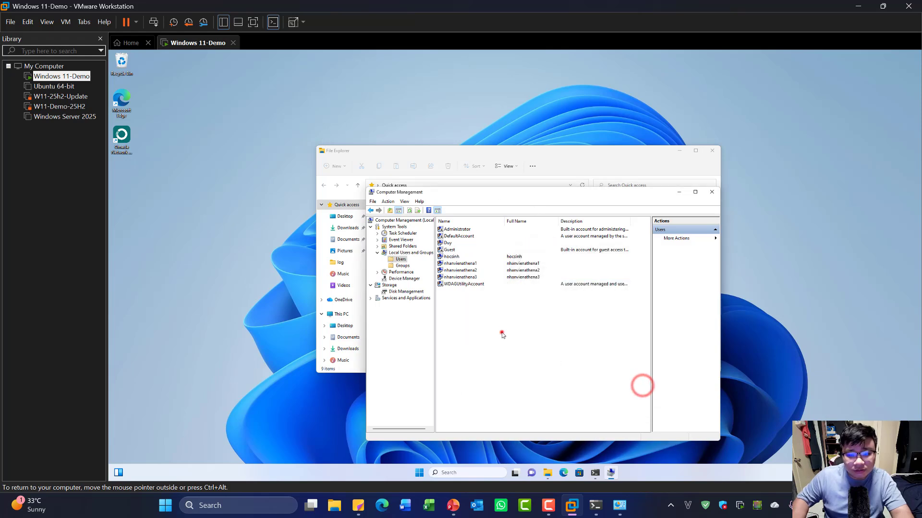
{"action": "left_click", "coordinate": [451, 257]}
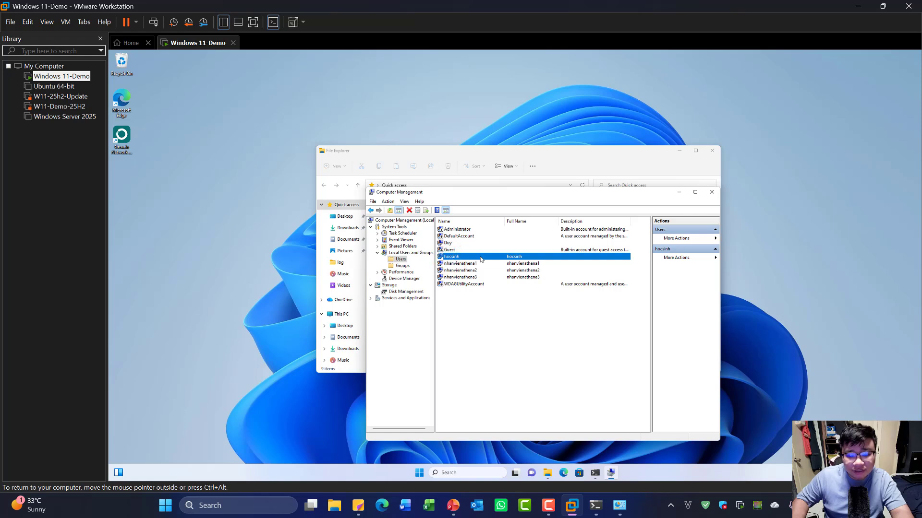
{"action": "left_click", "coordinate": [526, 354]}
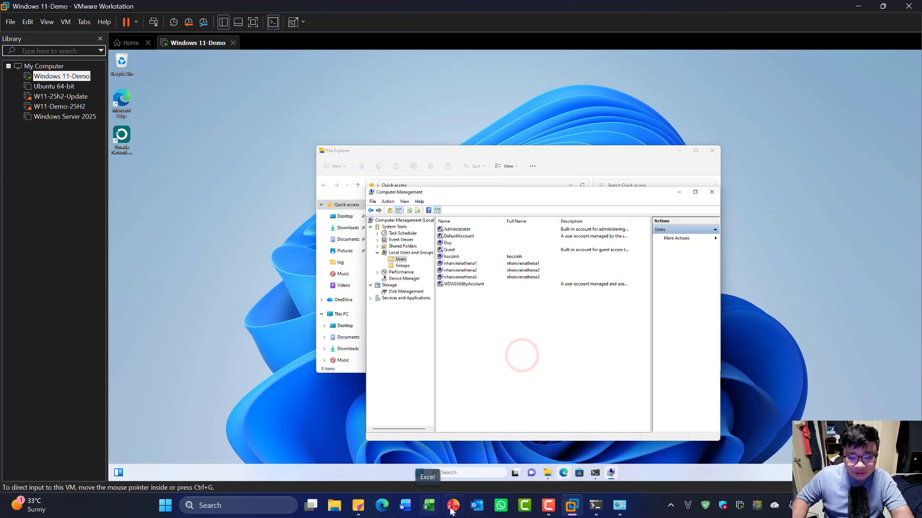
- Paste a bold OK after '123456.' to mark the hocsinh user task done
{"action": "mouse_move", "coordinate": [453, 505]}
{"action": "left_click", "coordinate": [458, 465]}
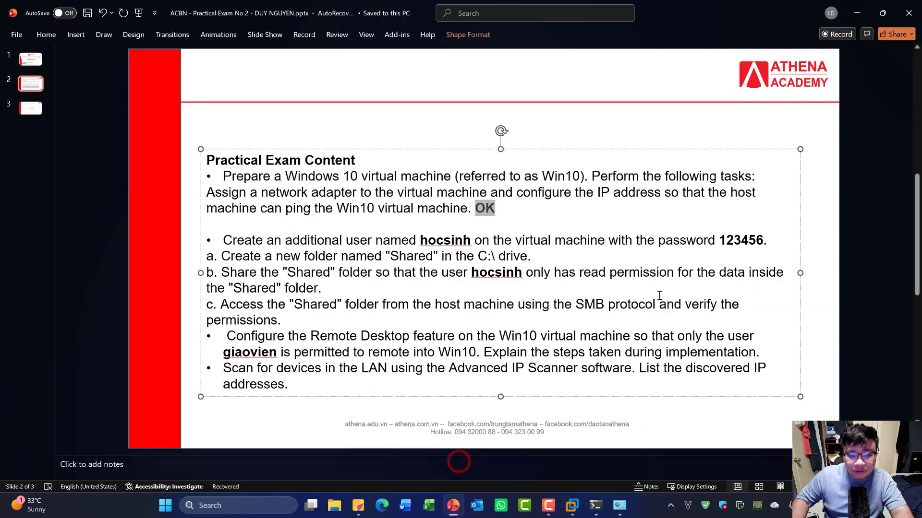
{"action": "left_click", "coordinate": [778, 240]}
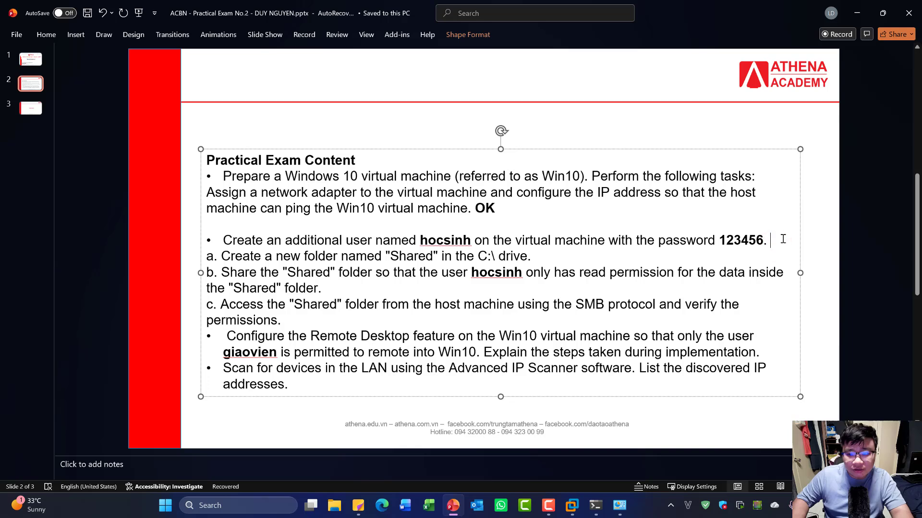
{"action": "double_click", "coordinate": [490, 209]}
{"action": "key", "text": "ctrl+c"}
{"action": "left_click", "coordinate": [775, 238]}
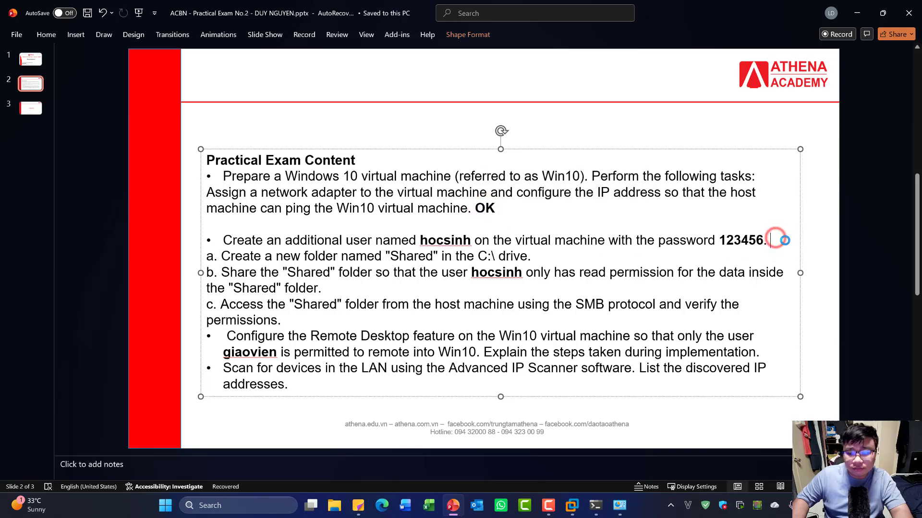
{"action": "key", "text": "ctrl+v"}
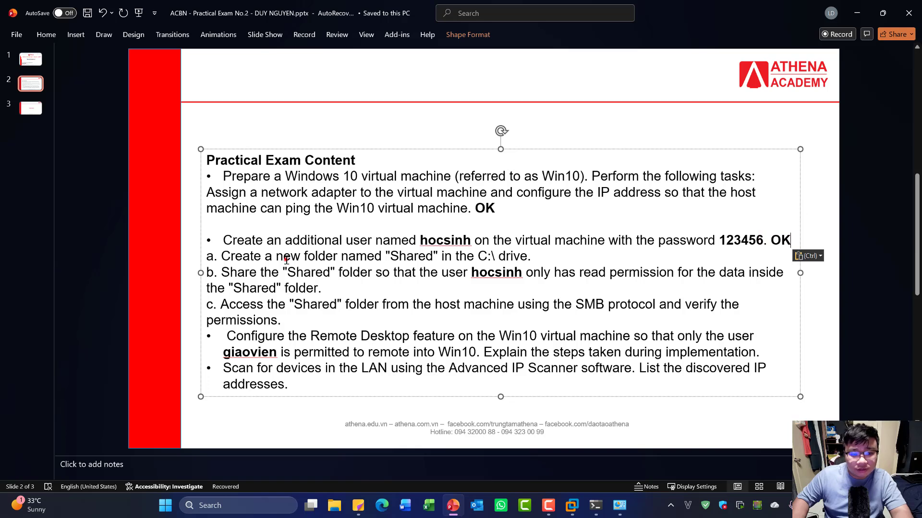
- Place the cursor at line a and return to the Windows 11-Demo VM
{"action": "left_click", "coordinate": [286, 260]}
{"action": "left_click", "coordinate": [225, 256]}
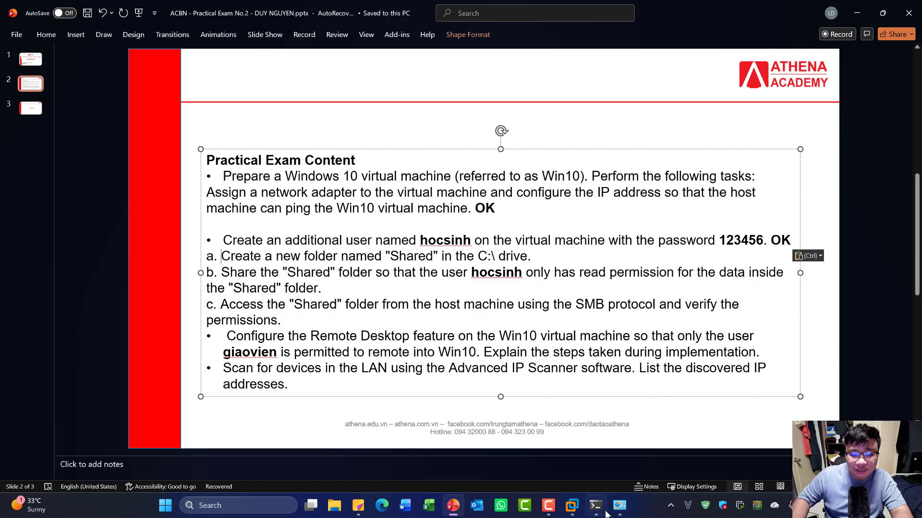
{"action": "mouse_move", "coordinate": [571, 505]}
{"action": "left_click", "coordinate": [643, 427]}
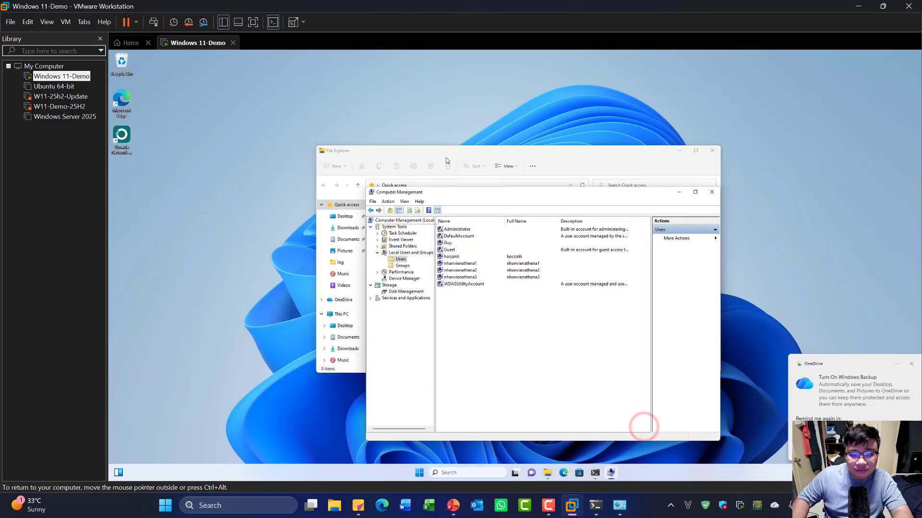
- Create a new folder named Shared on the VM's Local Disk (C:)
{"action": "left_click", "coordinate": [587, 160]}
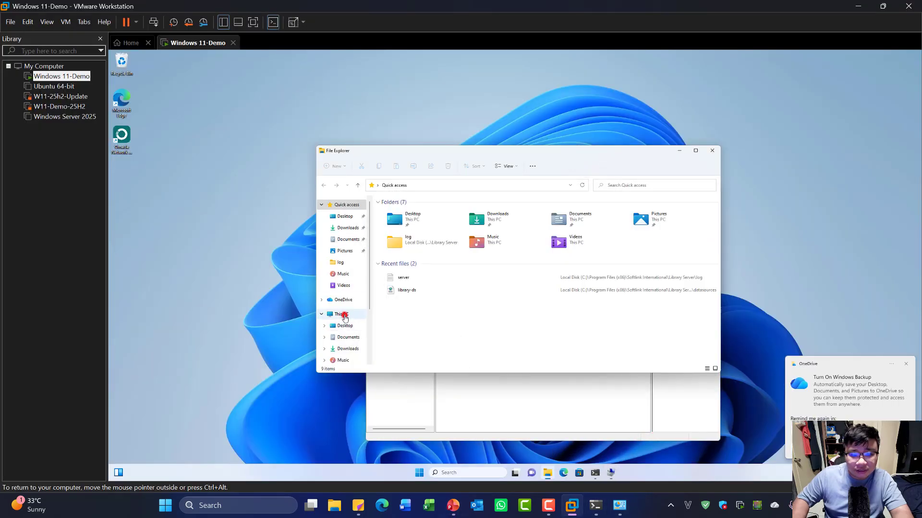
{"action": "left_click", "coordinate": [342, 315]}
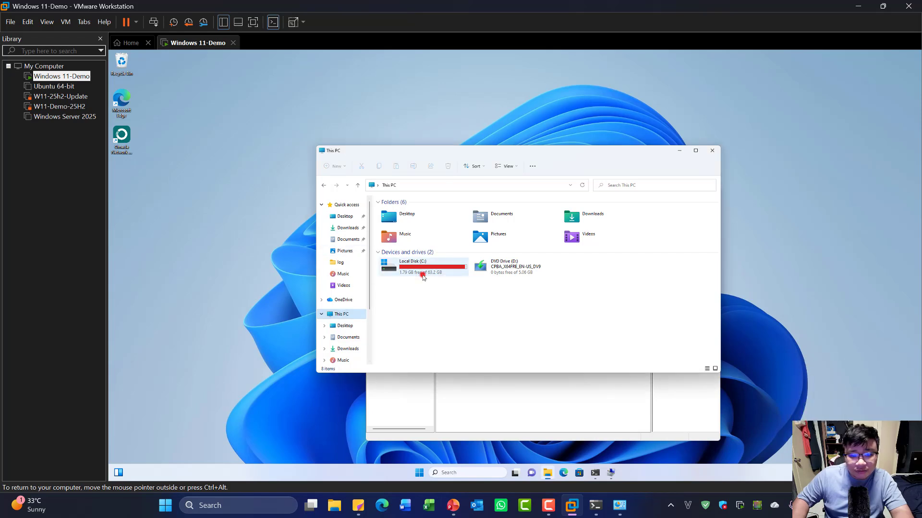
{"action": "double_click", "coordinate": [423, 277]}
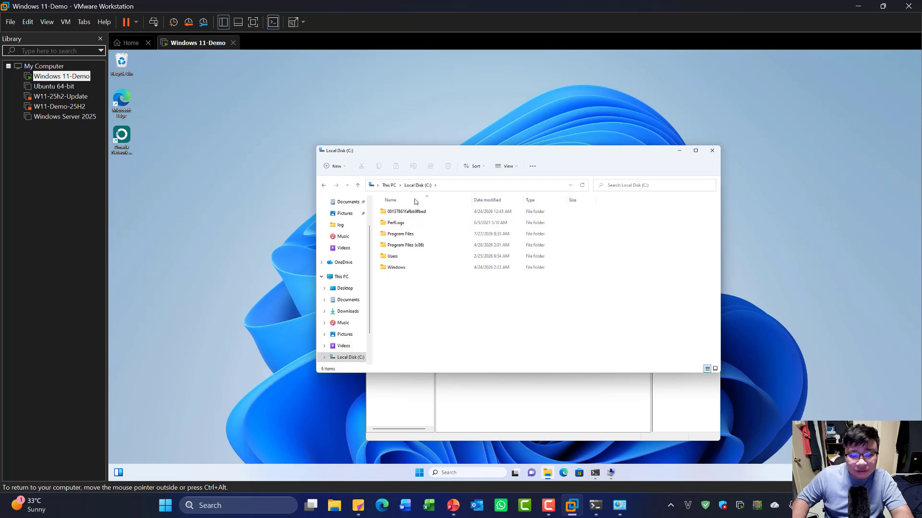
{"action": "right_click", "coordinate": [433, 322]}
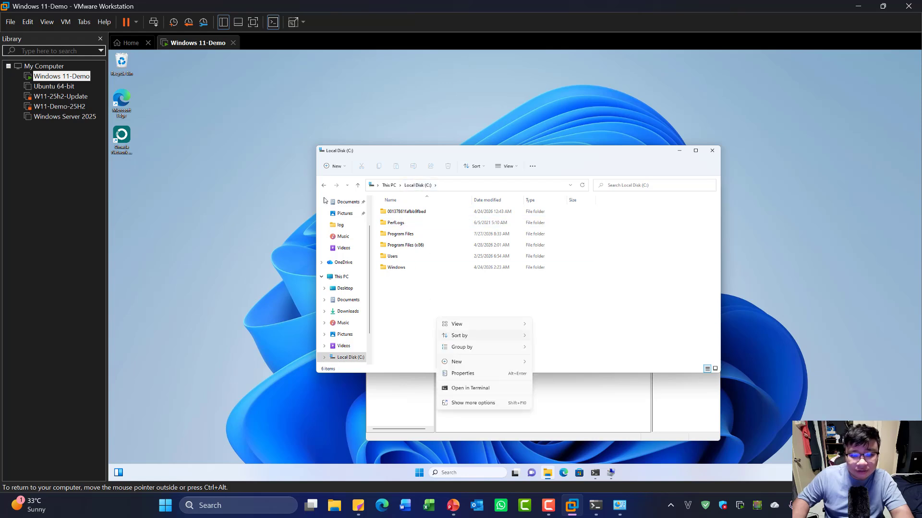
{"action": "left_click", "coordinate": [333, 167]}
{"action": "left_click", "coordinate": [341, 184]}
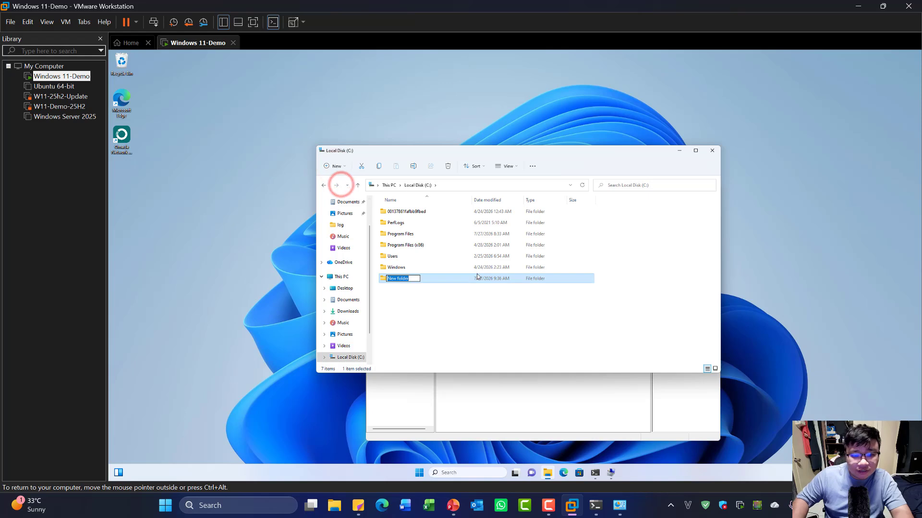
{"action": "type", "text": "Shared"}
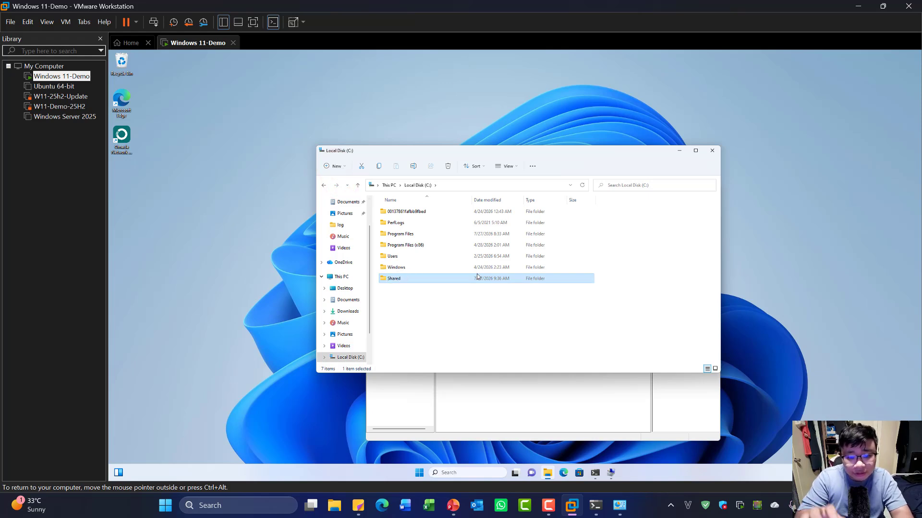
{"action": "left_click", "coordinate": [456, 323]}
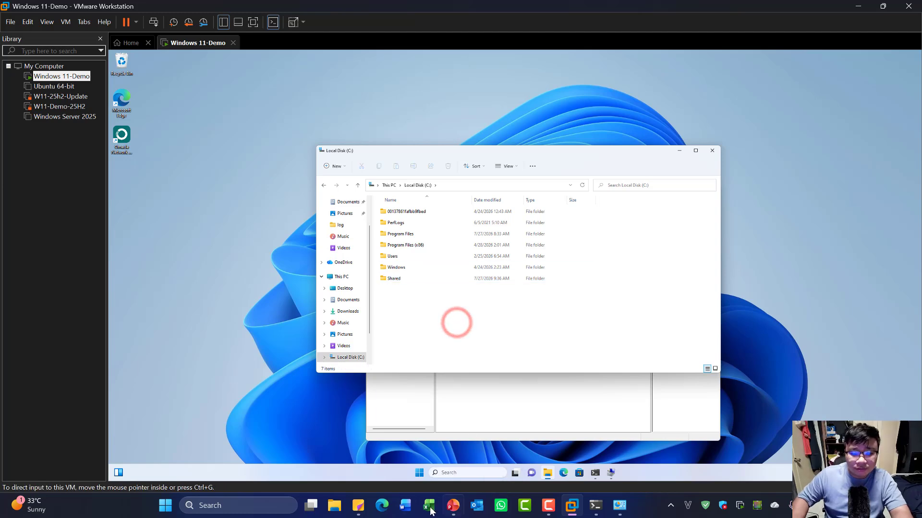
- Bring the PowerPoint exam checklist back to the front
{"action": "mouse_move", "coordinate": [370, 504]}
{"action": "mouse_move", "coordinate": [453, 506]}
{"action": "left_click", "coordinate": [456, 468]}
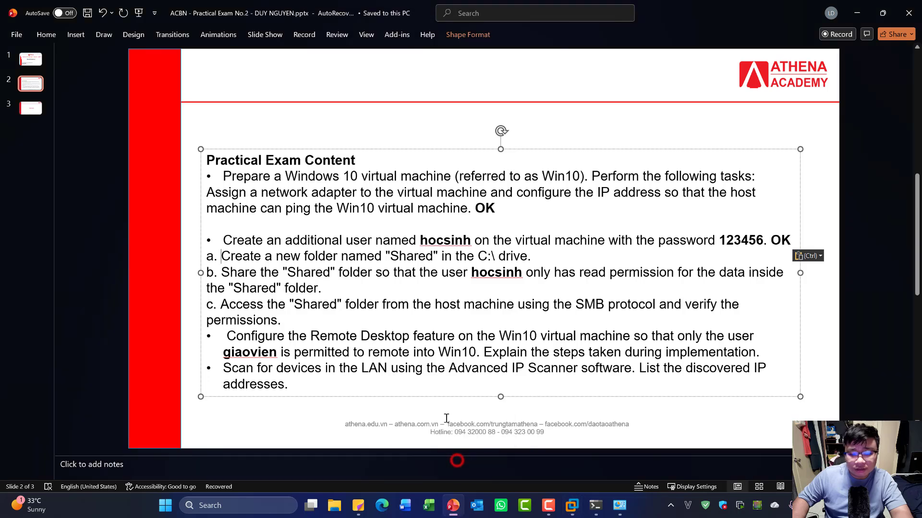
- Paste the bold OK after 'C:\ drive.' on line a for the Shared folder task
{"action": "left_click", "coordinate": [537, 262]}
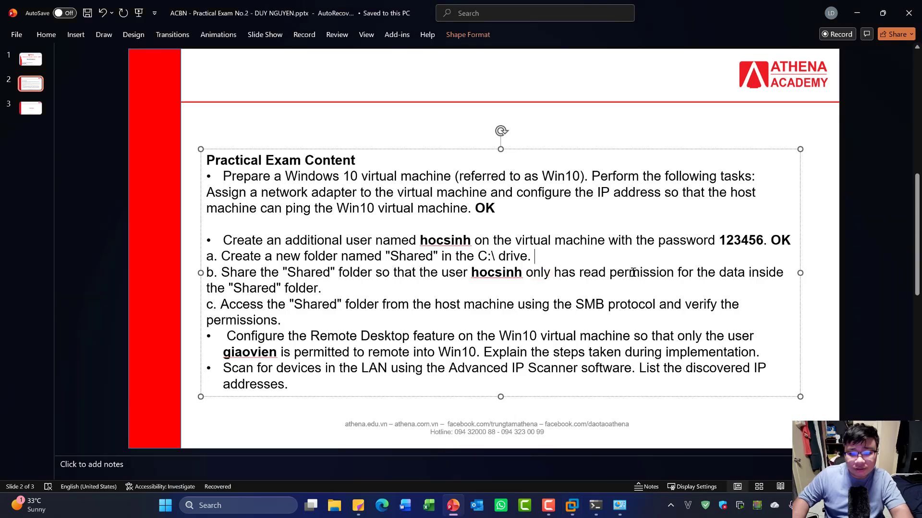
{"action": "key", "text": "ctrl+v"}
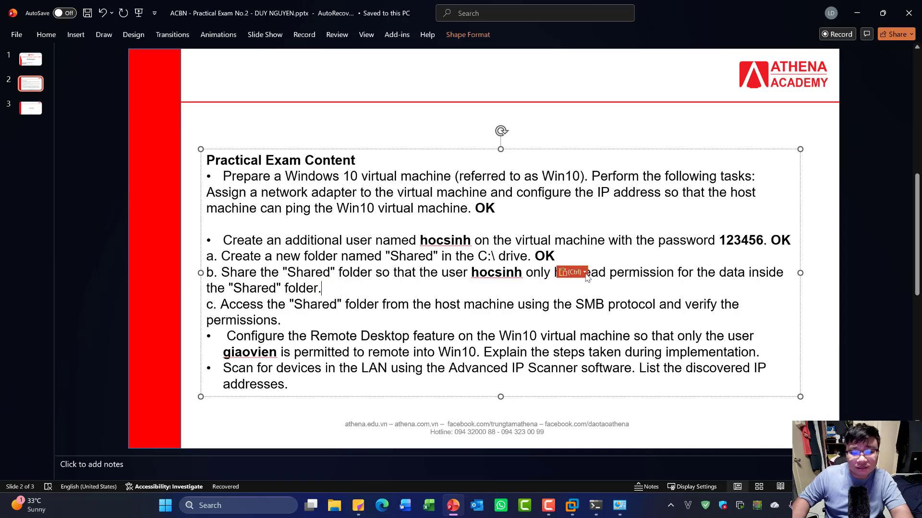
{"action": "left_click", "coordinate": [616, 286]}
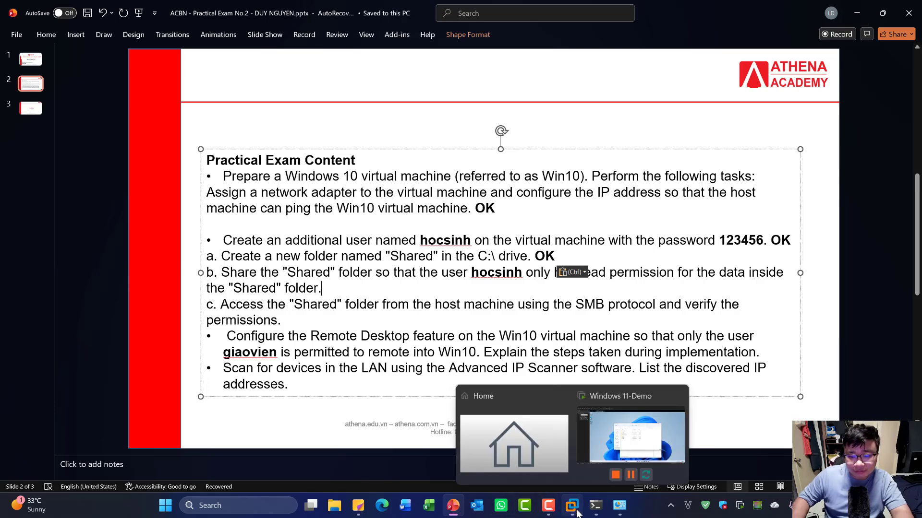
{"action": "left_click", "coordinate": [595, 505]}
- Browse the VM's Downloads into the Liberty v6 install's LibertyInstall folder and select the SLK file
{"action": "mouse_move", "coordinate": [575, 508]}
{"action": "left_click", "coordinate": [598, 435]}
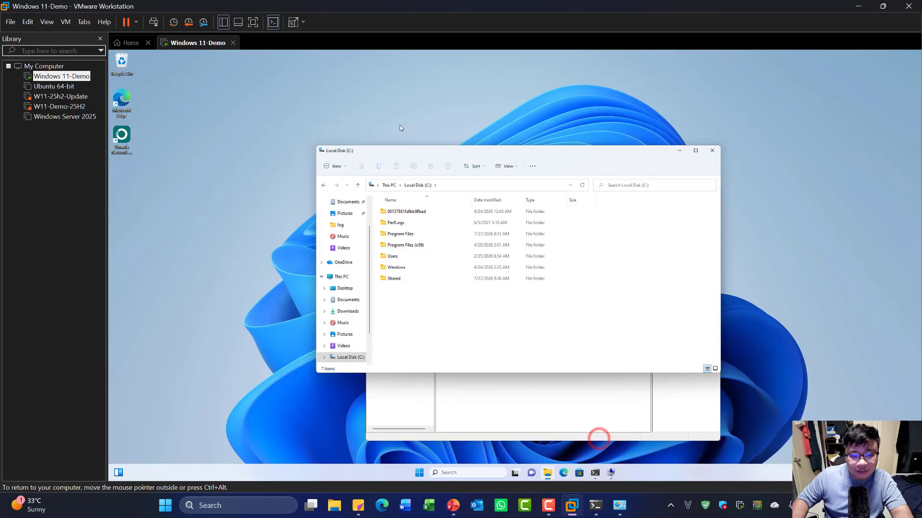
{"action": "left_click", "coordinate": [475, 307]}
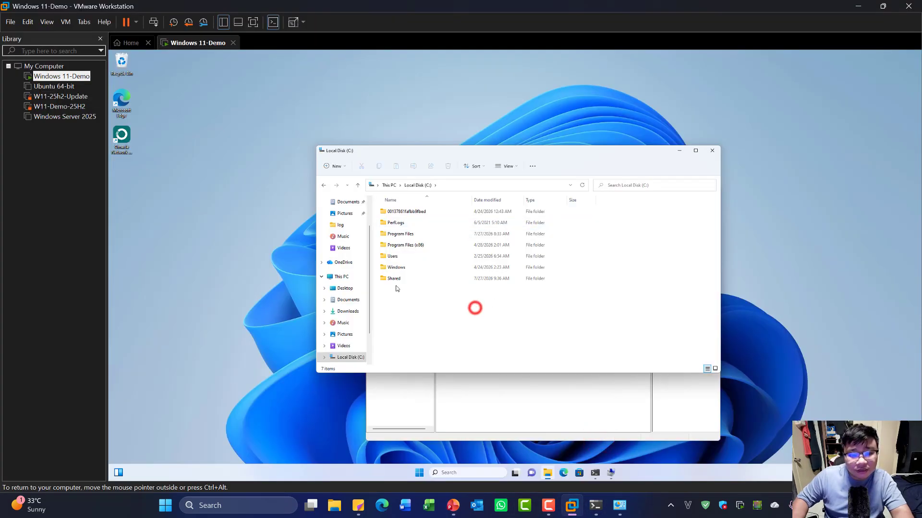
{"action": "left_click", "coordinate": [349, 311]}
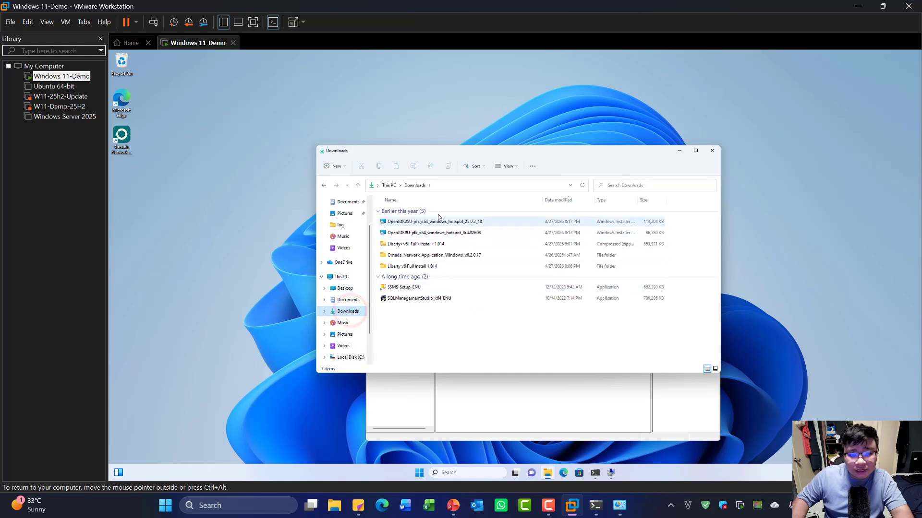
{"action": "left_click", "coordinate": [438, 298]}
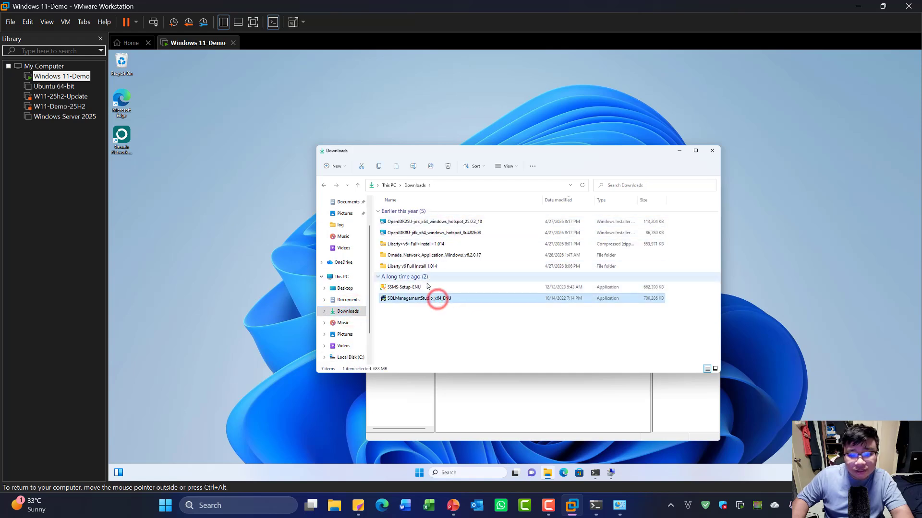
{"action": "left_click", "coordinate": [426, 287]}
{"action": "left_click", "coordinate": [439, 222]}
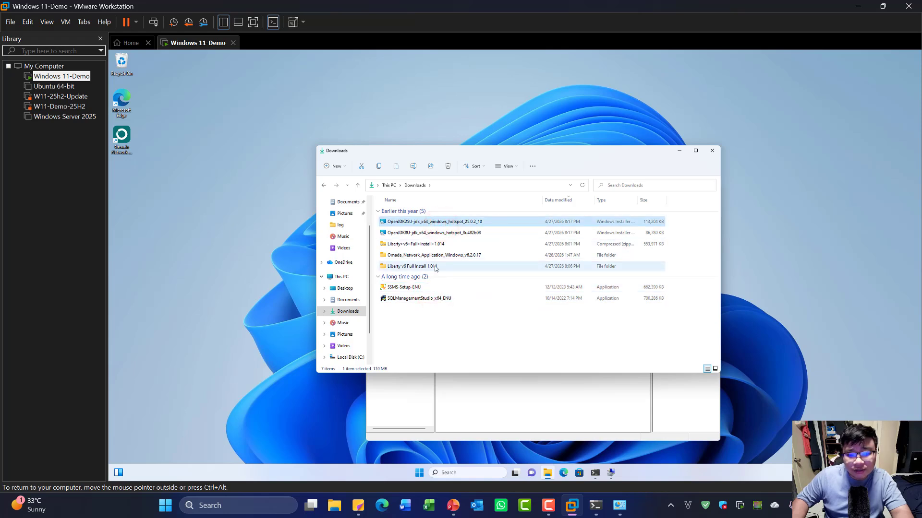
{"action": "double_click", "coordinate": [433, 265]}
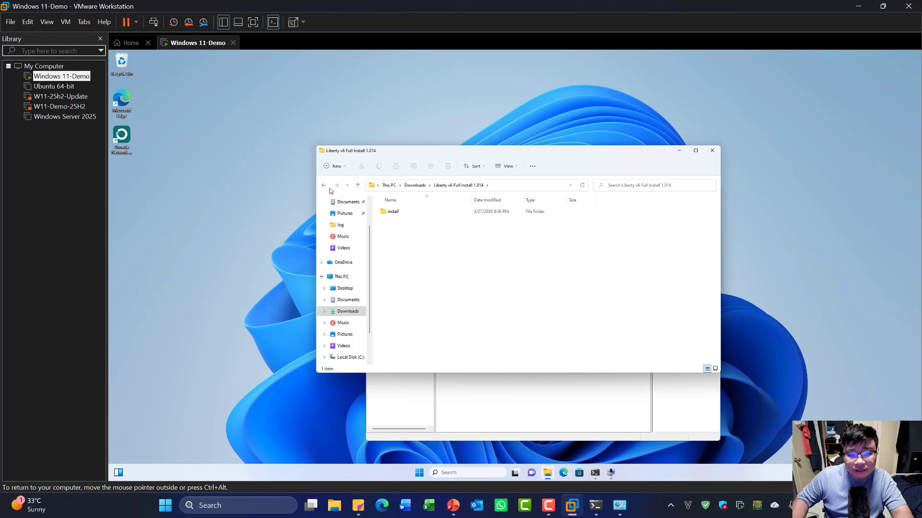
{"action": "double_click", "coordinate": [393, 211]}
{"action": "double_click", "coordinate": [401, 211]}
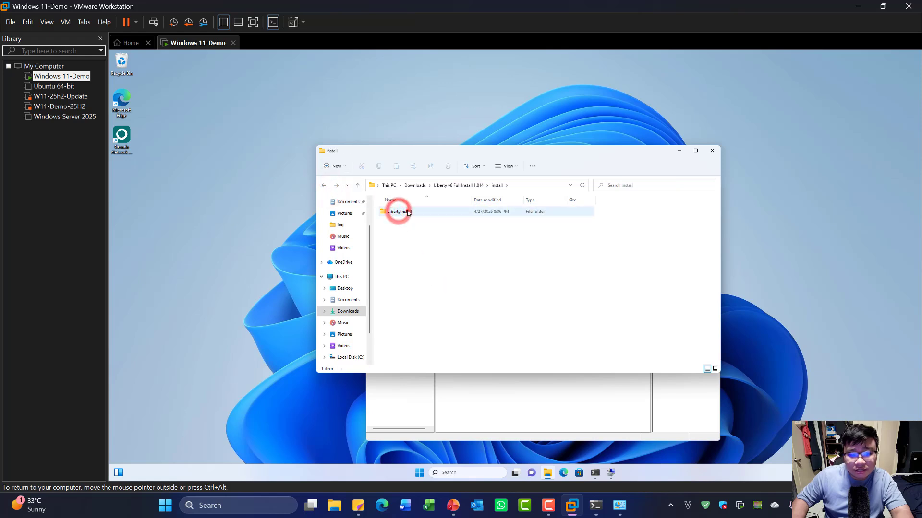
{"action": "double_click", "coordinate": [406, 211]}
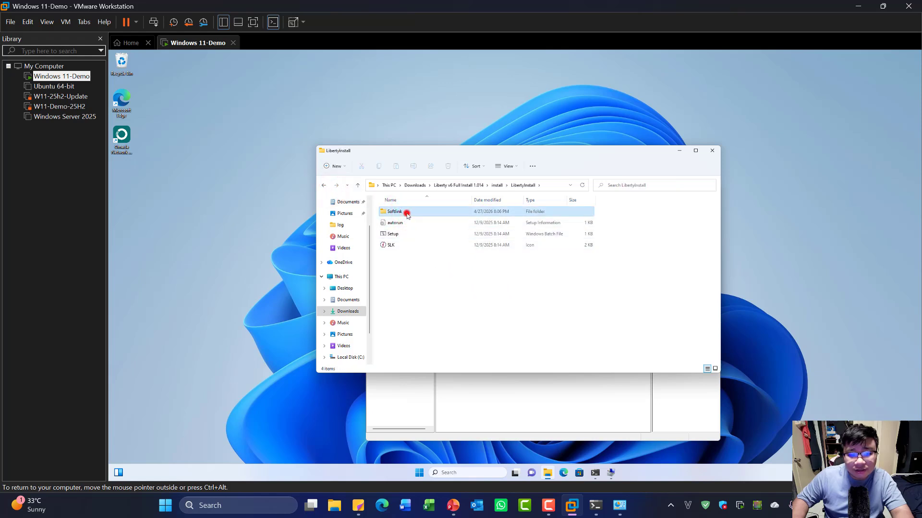
{"action": "left_click", "coordinate": [324, 185]}
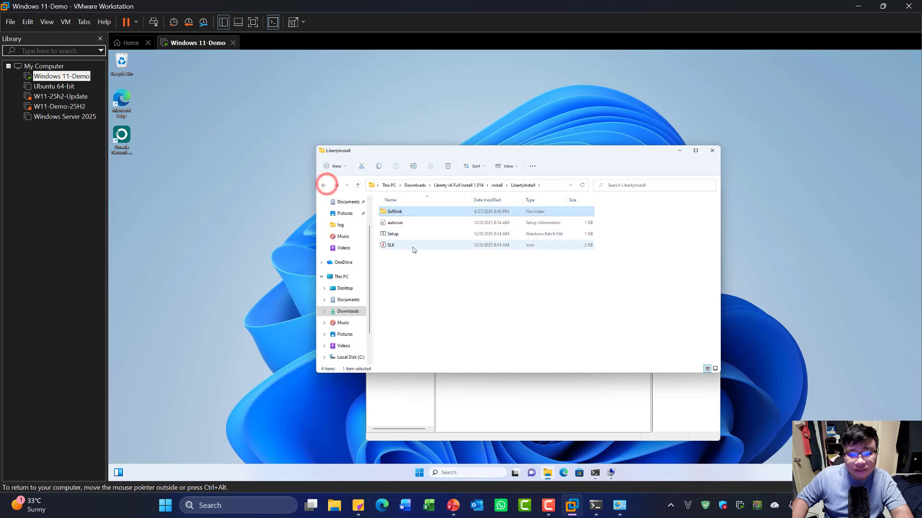
{"action": "left_click", "coordinate": [413, 245]}
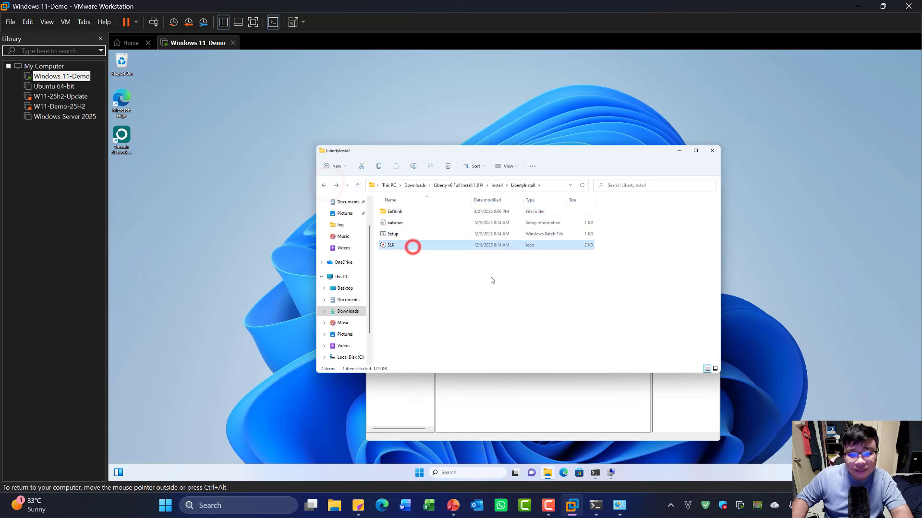
- Open C:\Shared to confirm the SLK file is there, then go back to C:
{"action": "left_click", "coordinate": [357, 357]}
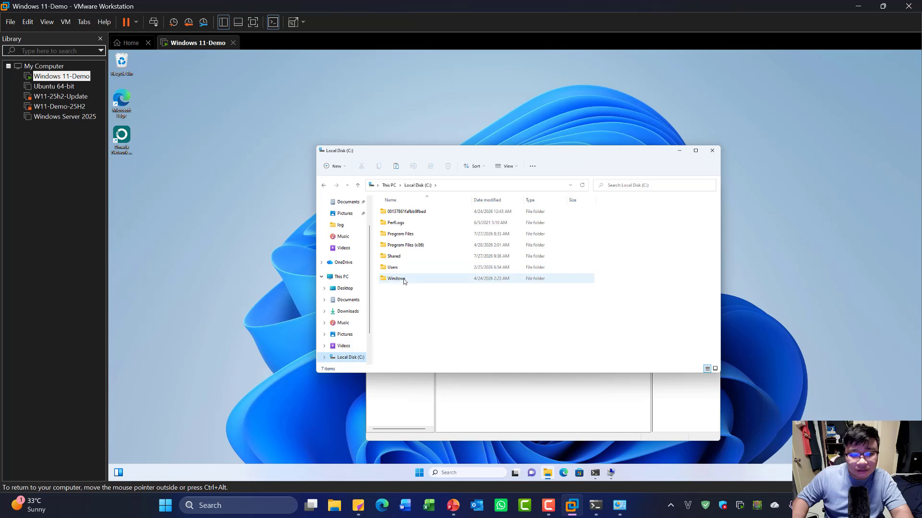
{"action": "left_click", "coordinate": [401, 257]}
{"action": "double_click", "coordinate": [401, 256]}
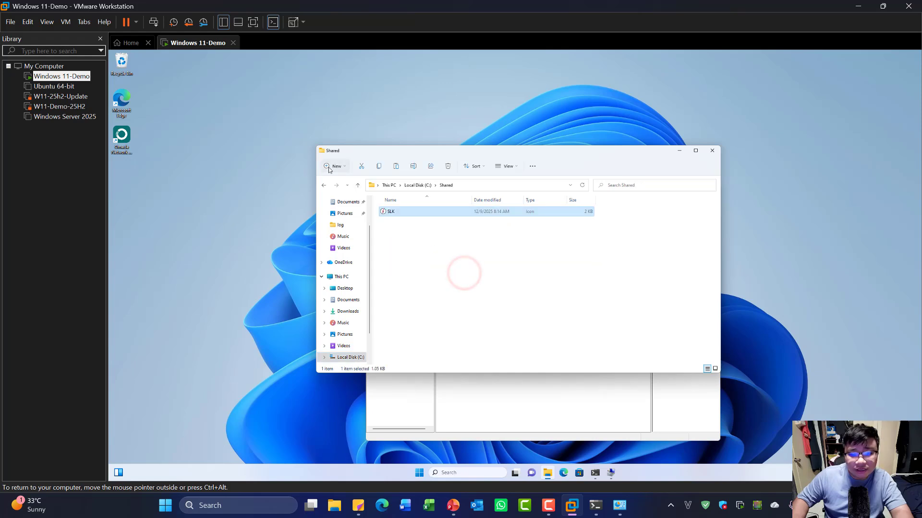
{"action": "left_click", "coordinate": [324, 185]}
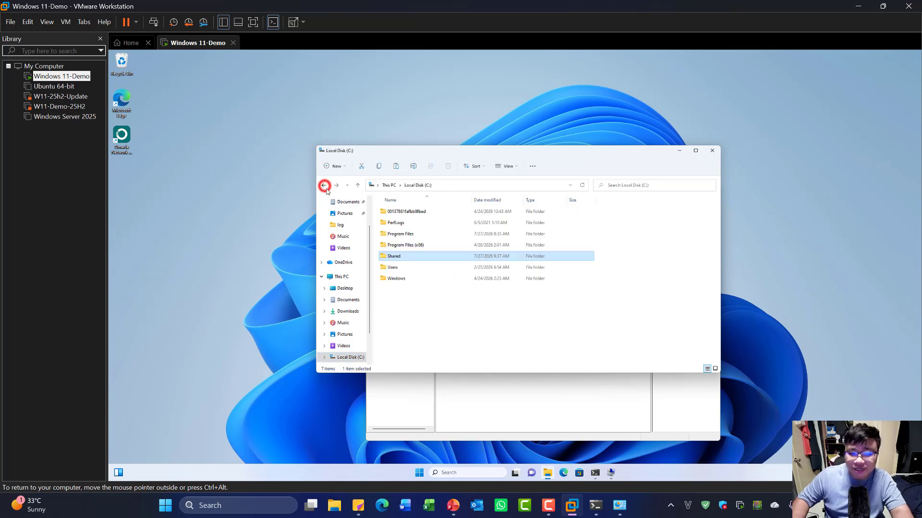
{"action": "mouse_move", "coordinate": [438, 262]}
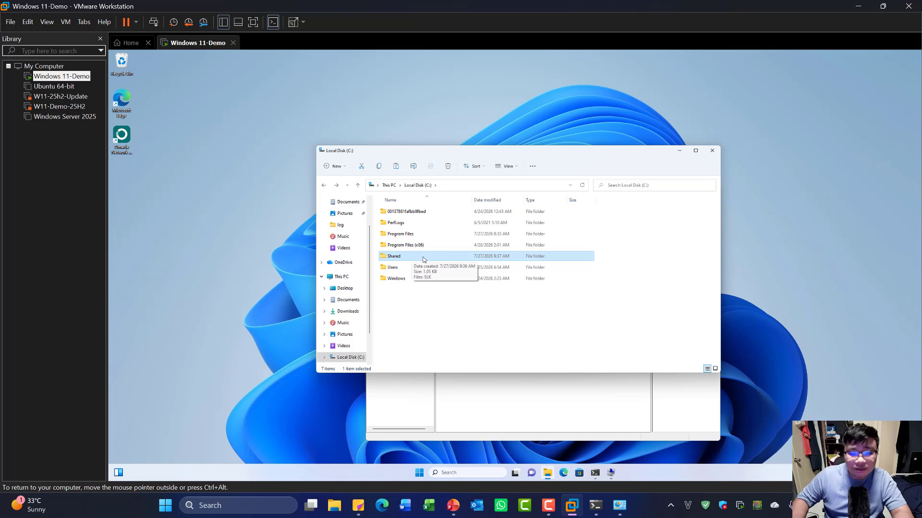
- Turn on Share this folder for Shared in Advanced Sharing and open its permissions
{"action": "right_click", "coordinate": [409, 261]}
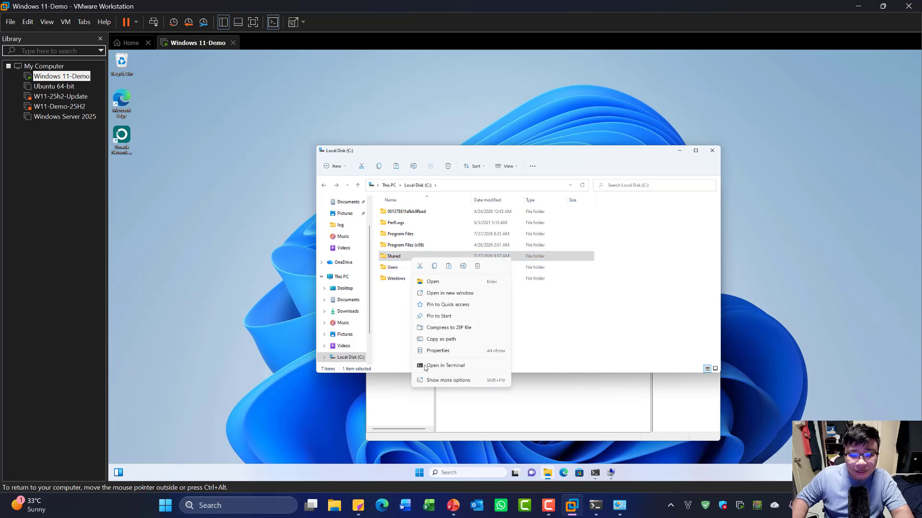
{"action": "right_click", "coordinate": [392, 260]}
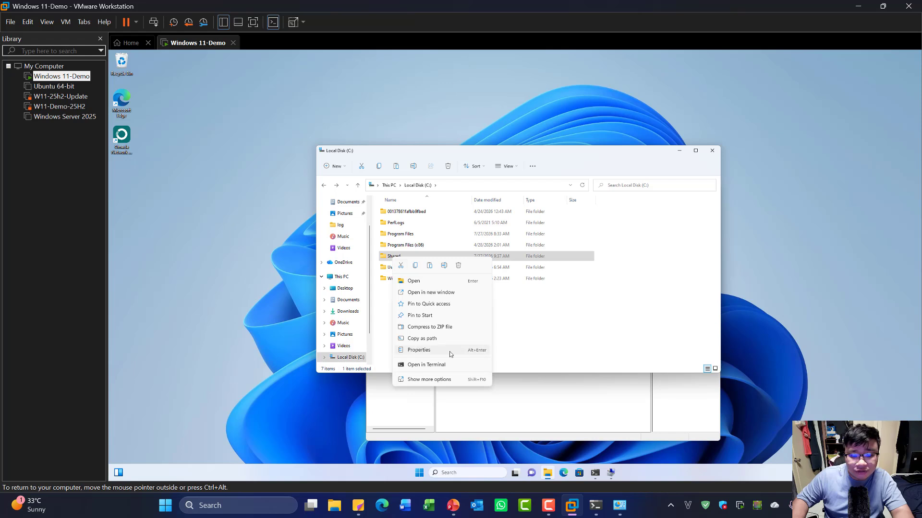
{"action": "left_click", "coordinate": [424, 351]}
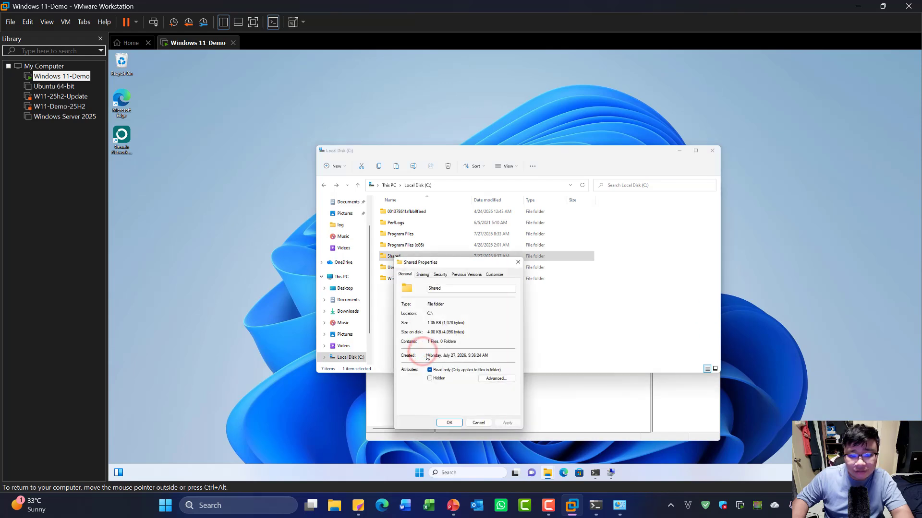
{"action": "left_click", "coordinate": [422, 275]}
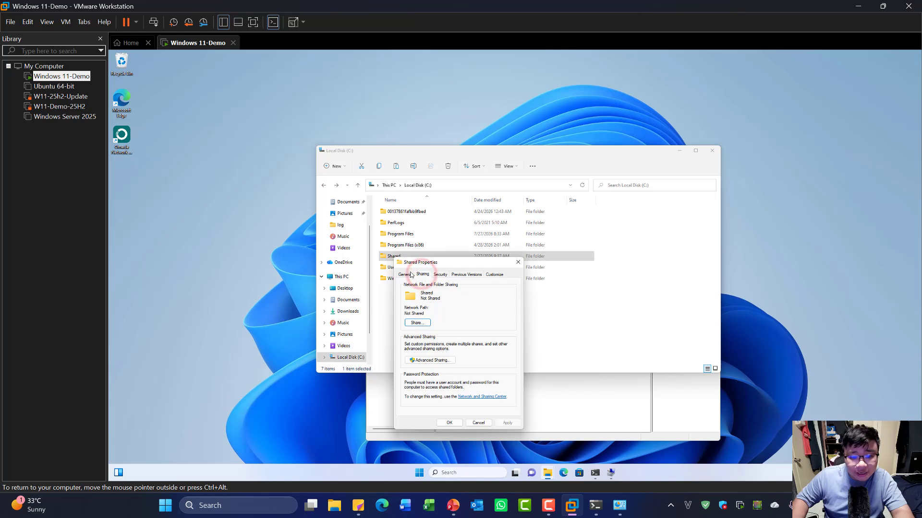
{"action": "left_click", "coordinate": [431, 360]}
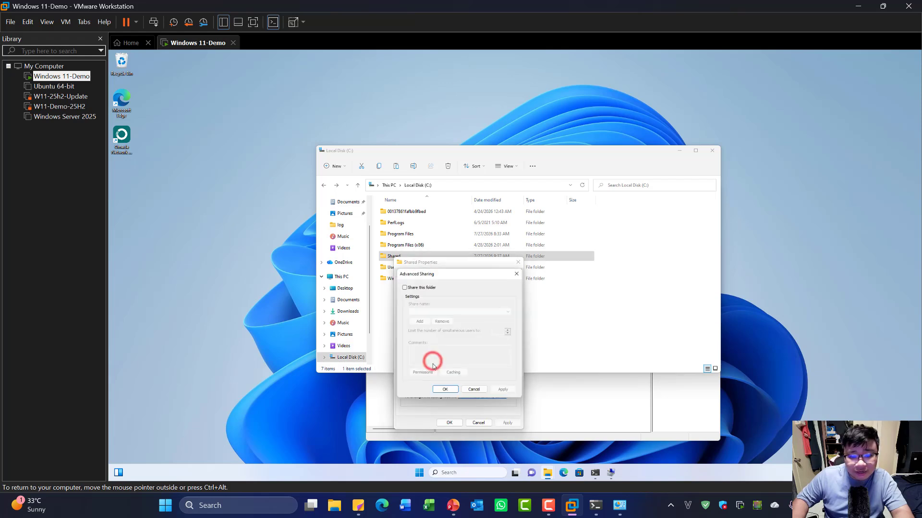
{"action": "left_click", "coordinate": [427, 288]}
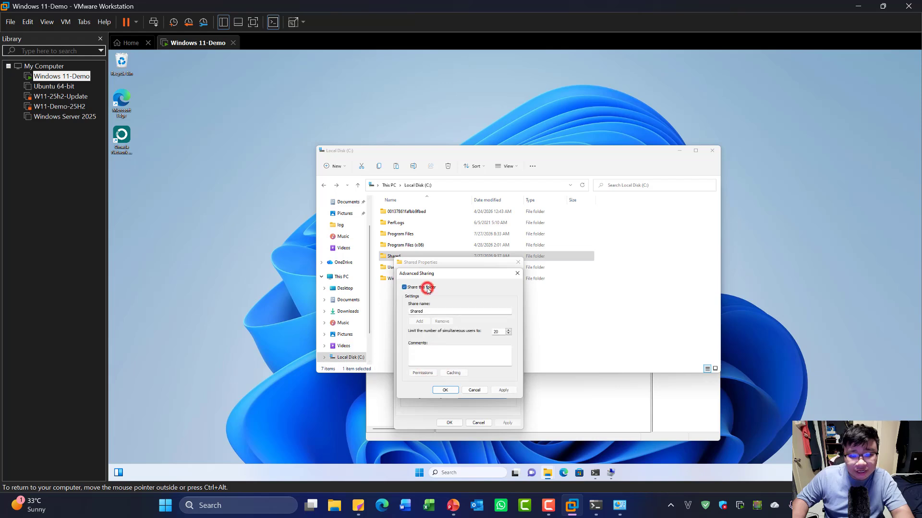
{"action": "left_click", "coordinate": [425, 373]}
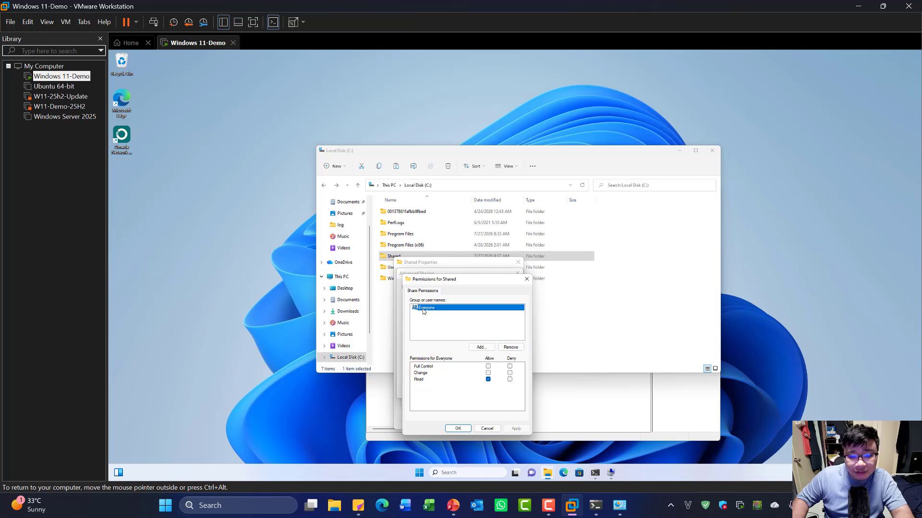
- Replace Everyone with the user hocsinh having Read permission on the share
{"action": "left_click", "coordinate": [510, 349]}
{"action": "left_click", "coordinate": [482, 347]}
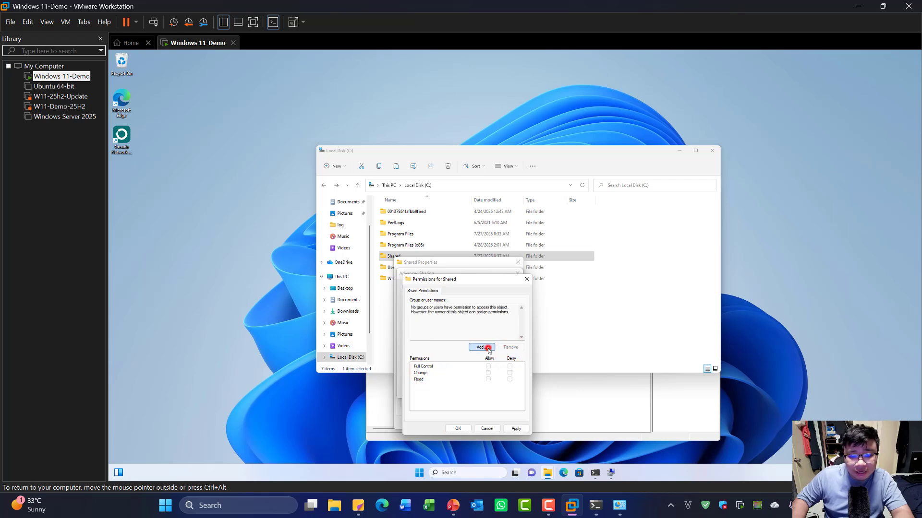
{"action": "left_click", "coordinate": [431, 345]}
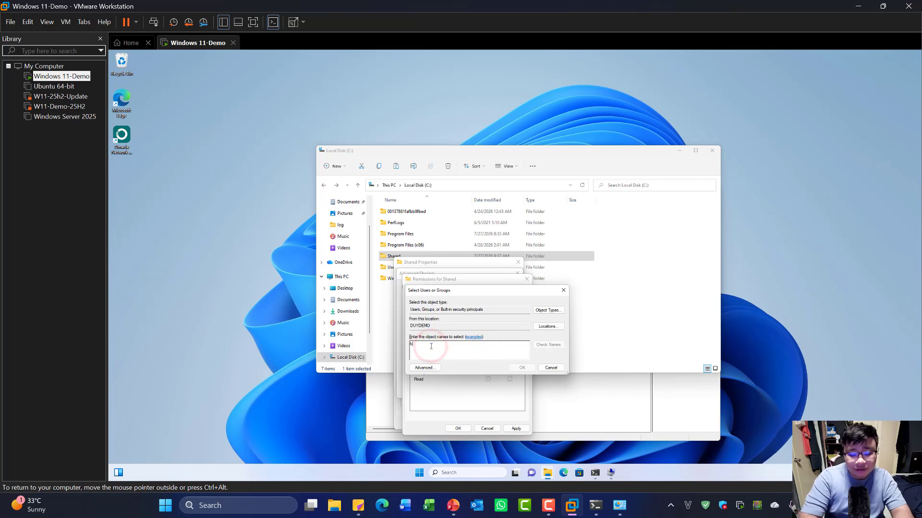
{"action": "type", "text": "hocsinh"}
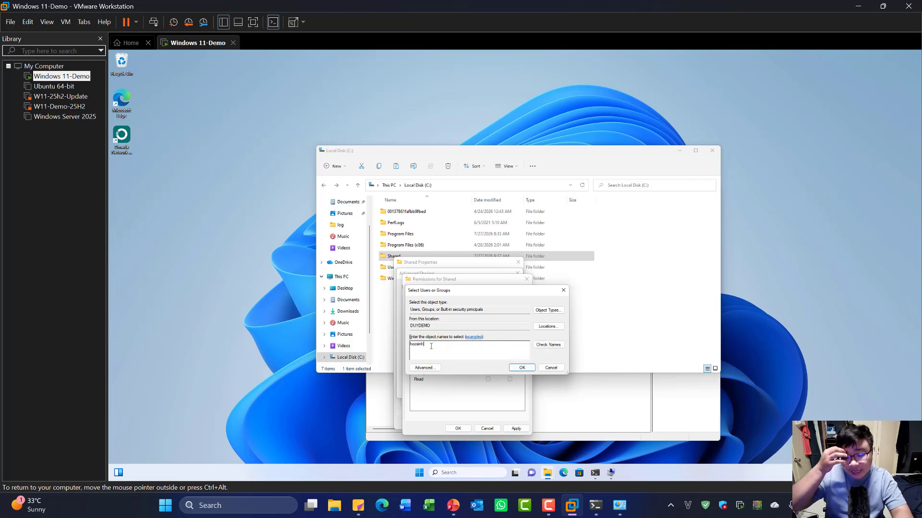
{"action": "left_click", "coordinate": [552, 345]}
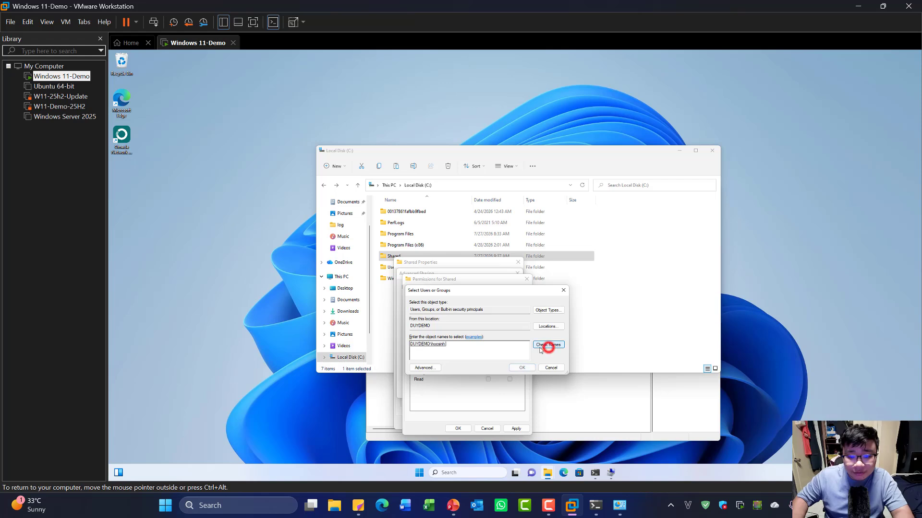
{"action": "left_click", "coordinate": [521, 368]}
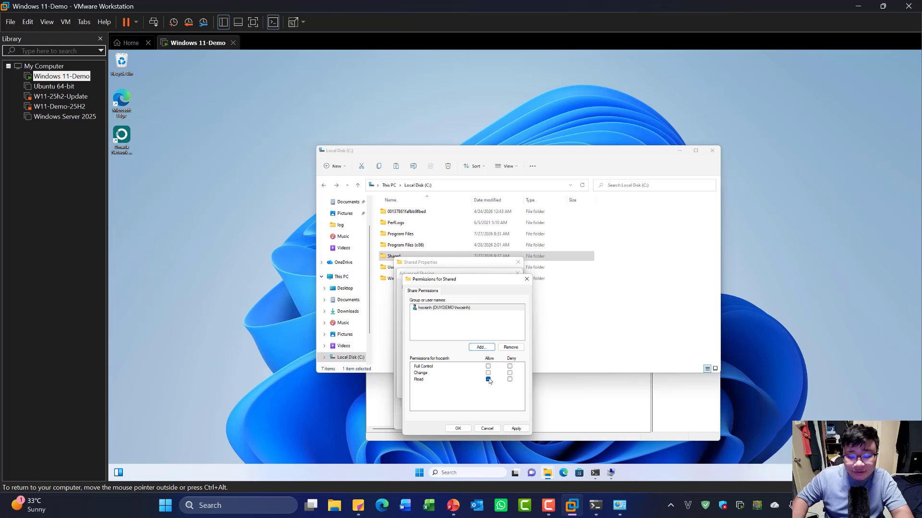
{"action": "left_click", "coordinate": [516, 429]}
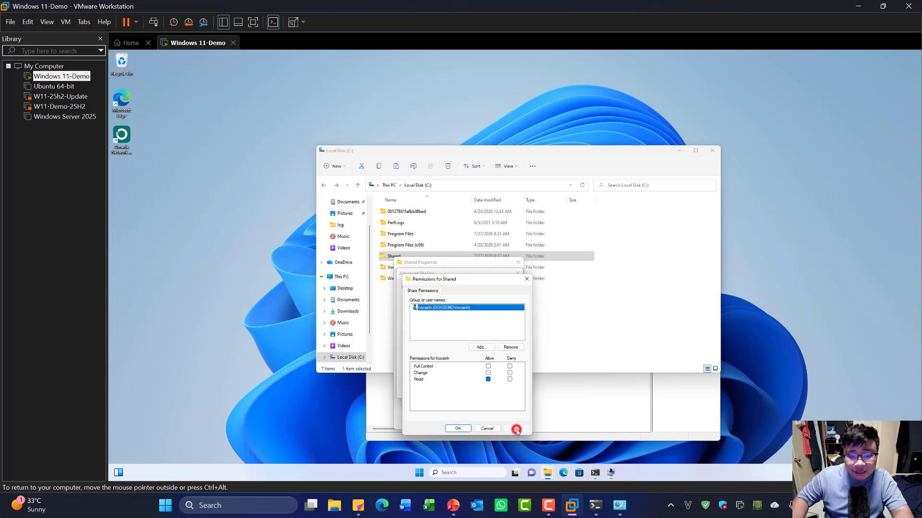
{"action": "left_click", "coordinate": [458, 428]}
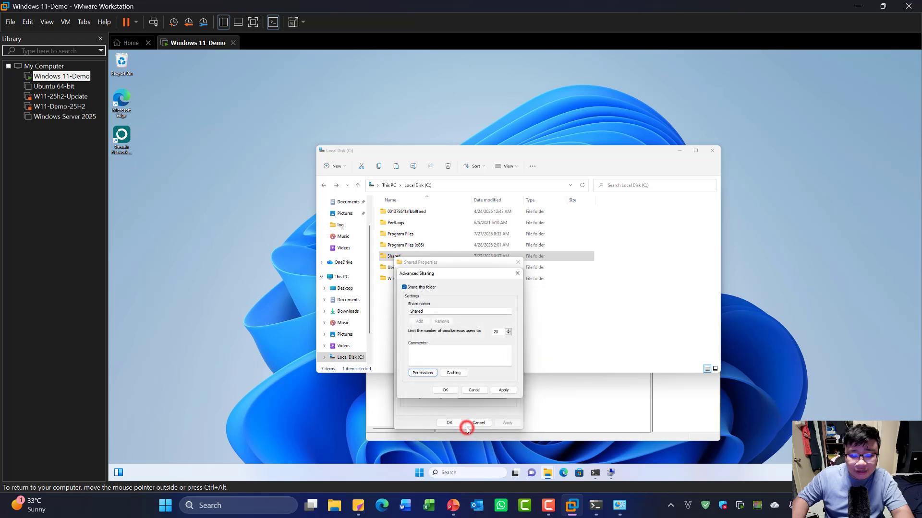
- Apply the sharing settings, close the folder properties, and reopen Shared to verify it
{"action": "left_click", "coordinate": [504, 389]}
{"action": "left_click", "coordinate": [446, 390]}
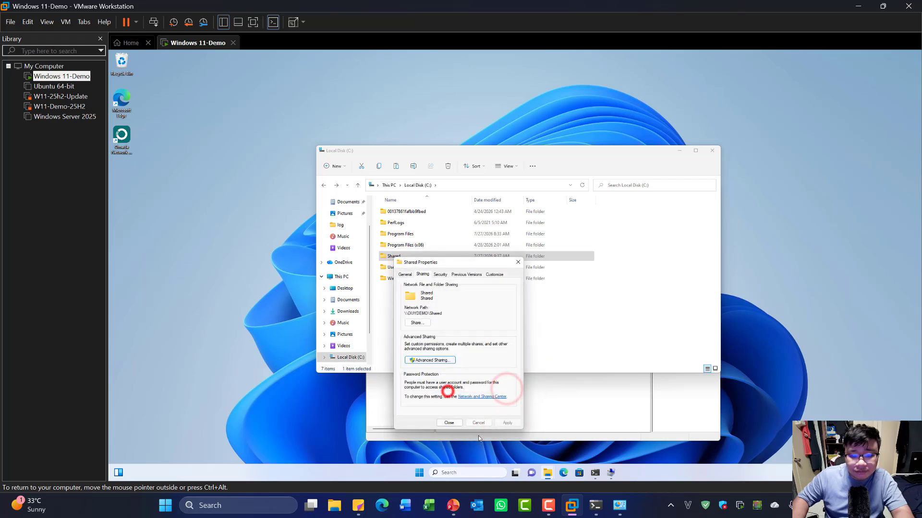
{"action": "left_click", "coordinate": [449, 423]}
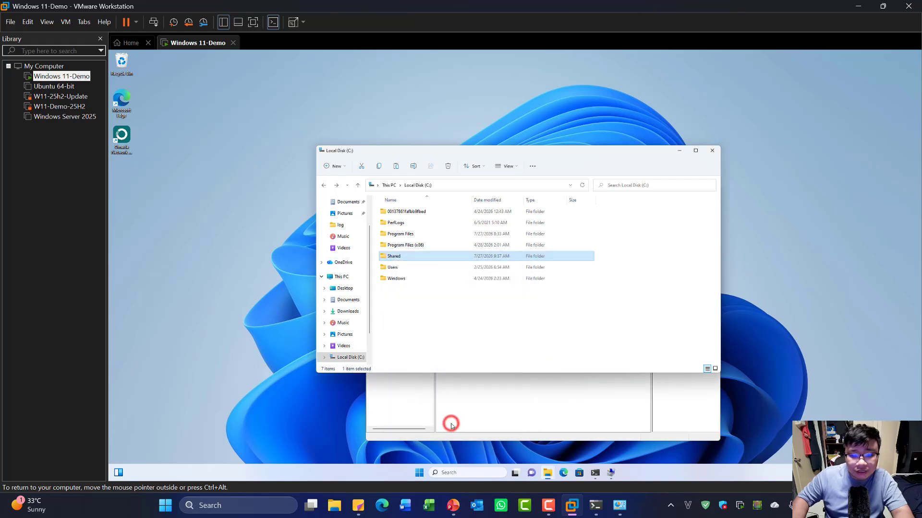
{"action": "double_click", "coordinate": [400, 256]}
{"action": "left_click", "coordinate": [323, 185]}
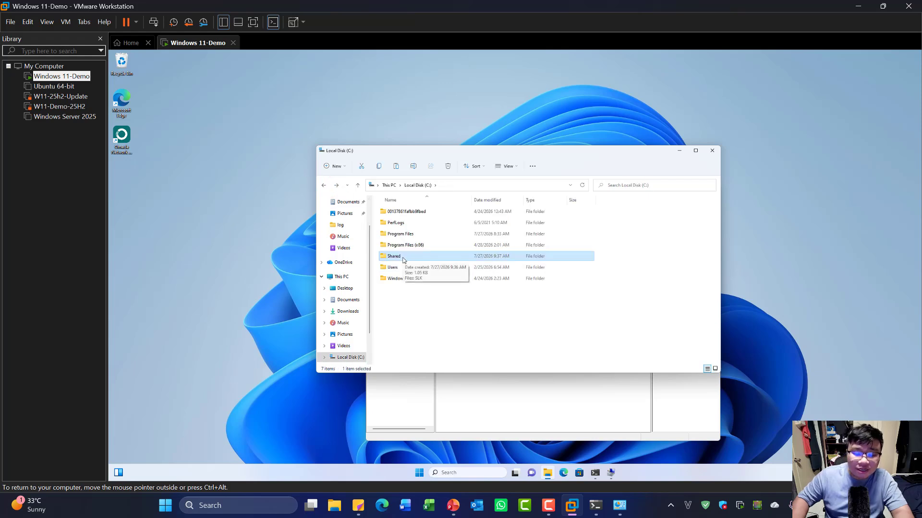
{"action": "double_click", "coordinate": [402, 258]}
{"action": "left_click", "coordinate": [323, 186]}
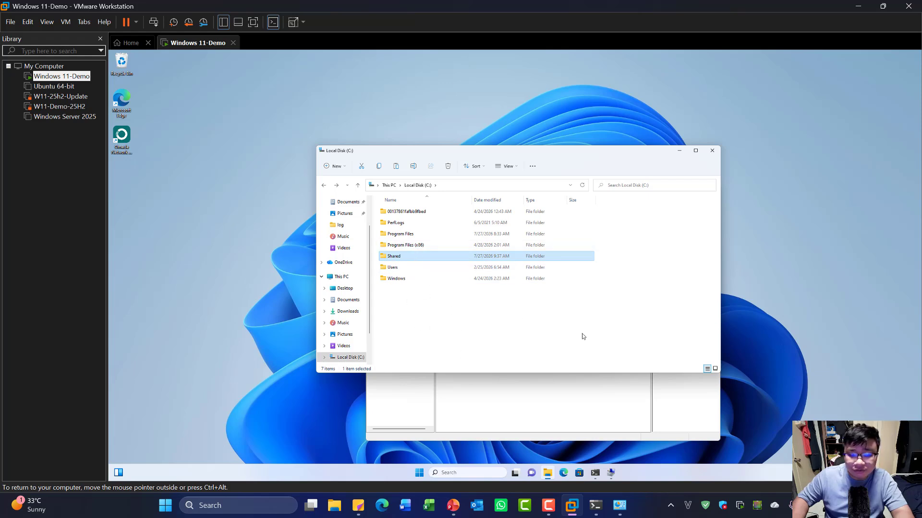
{"action": "left_click", "coordinate": [454, 507]}
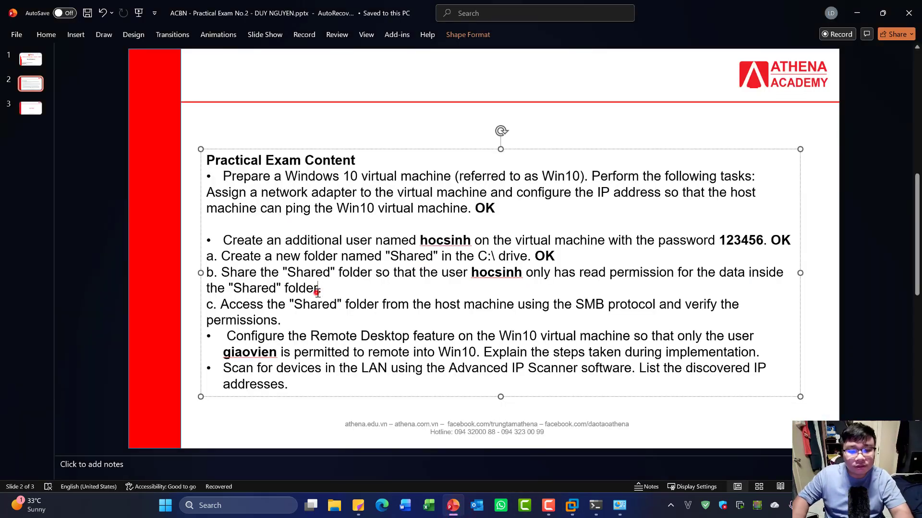
- Copy the bold OK from item a and paste it after item b
{"action": "type", "text": "."}
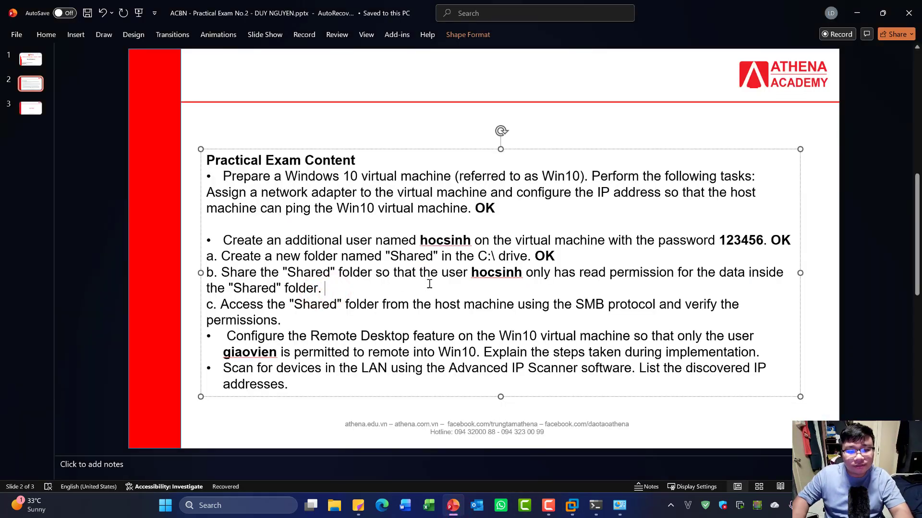
{"action": "double_click", "coordinate": [545, 255]}
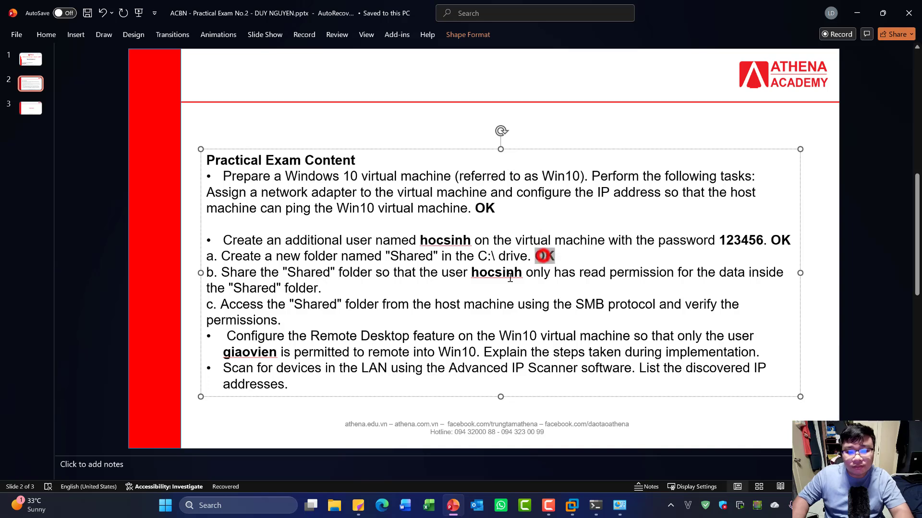
{"action": "key", "text": "ctrl+c"}
{"action": "left_click", "coordinate": [344, 288]}
{"action": "key", "text": "ctrl+v"}
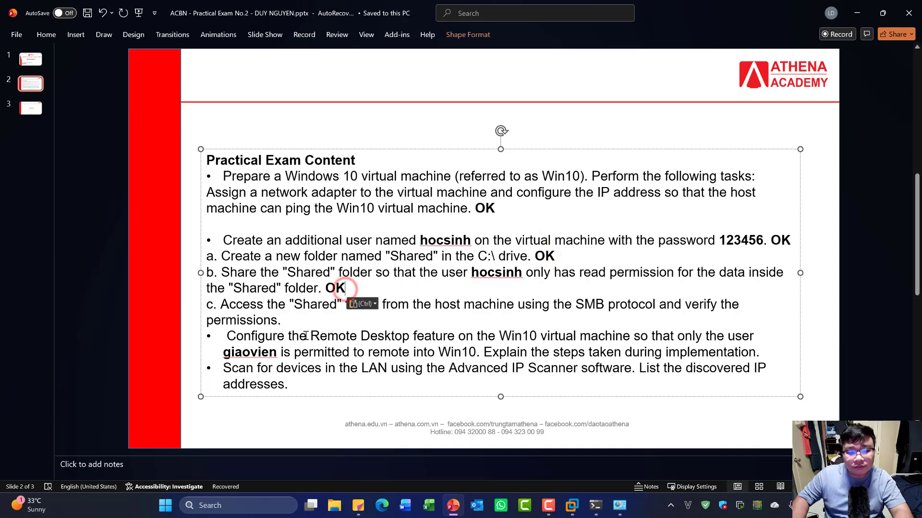
{"action": "left_click", "coordinate": [437, 319]}
- Highlight the words 'SMB protocol' in item c
{"action": "left_click", "coordinate": [325, 319]}
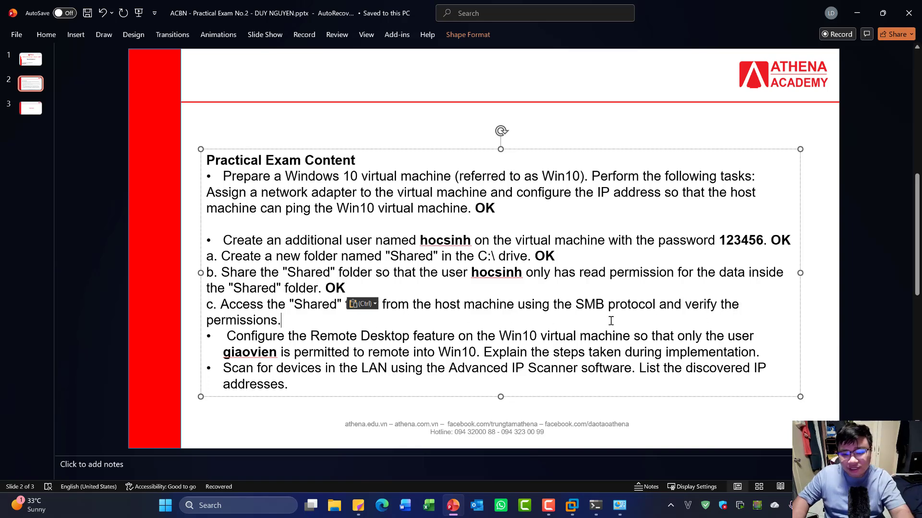
{"action": "left_click_drag", "start_coordinate": [577, 305], "coordinate": [658, 306]}
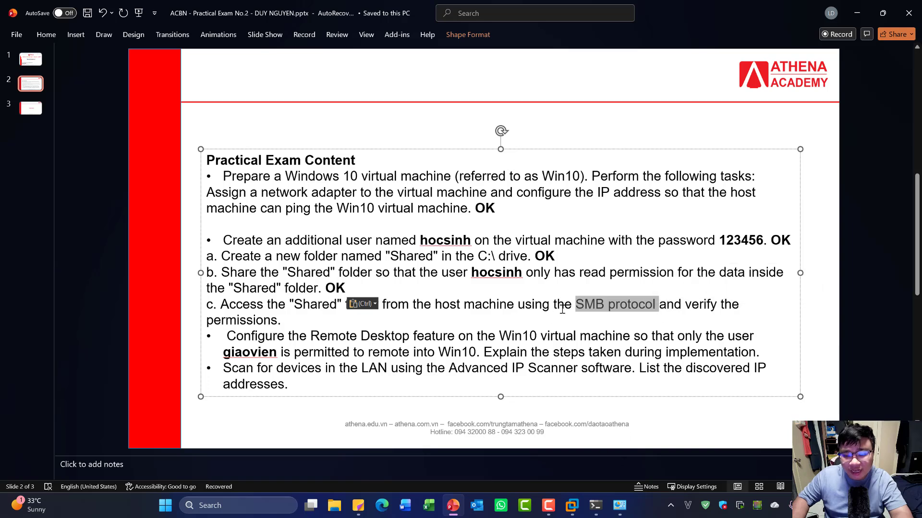
{"action": "mouse_move", "coordinate": [624, 511]}
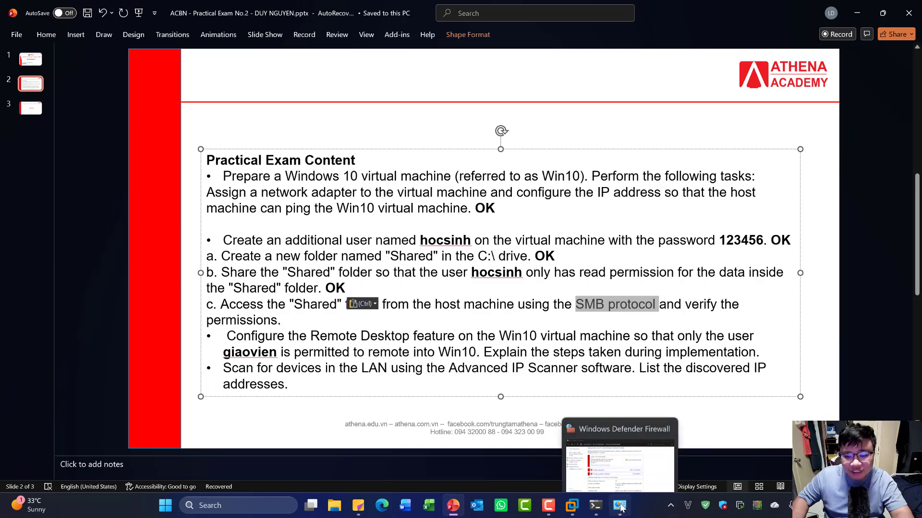
- Review the host's Windows Features for SMB 1.0/CIFS File Sharing Support, then cancel unchanged
{"action": "left_click", "coordinate": [624, 513]}
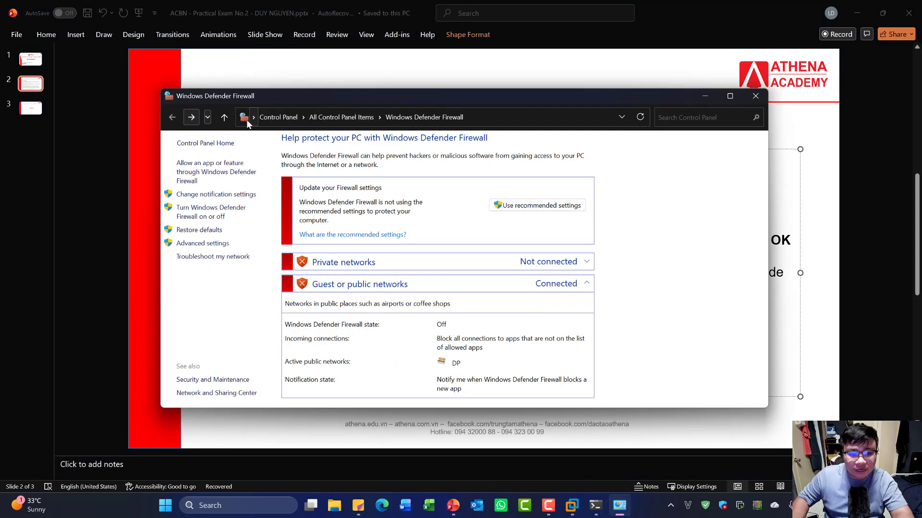
{"action": "left_click", "coordinate": [269, 117]}
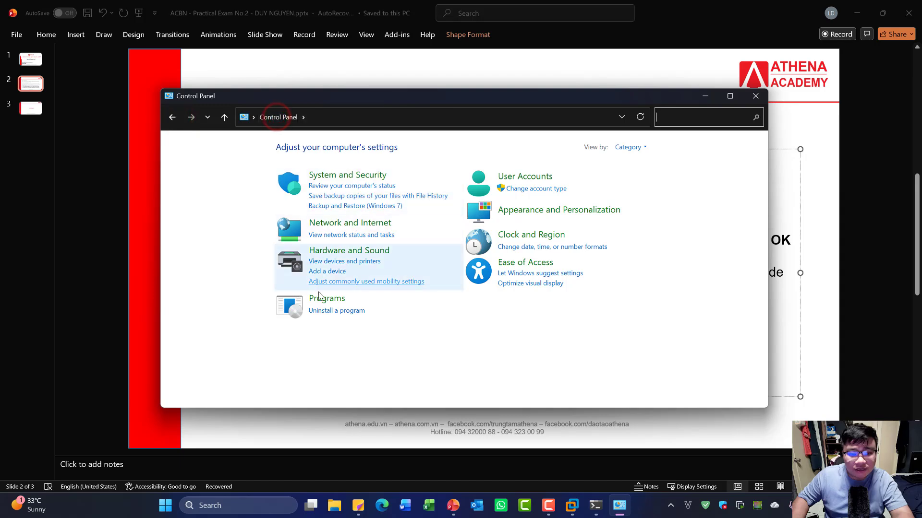
{"action": "left_click", "coordinate": [344, 313]}
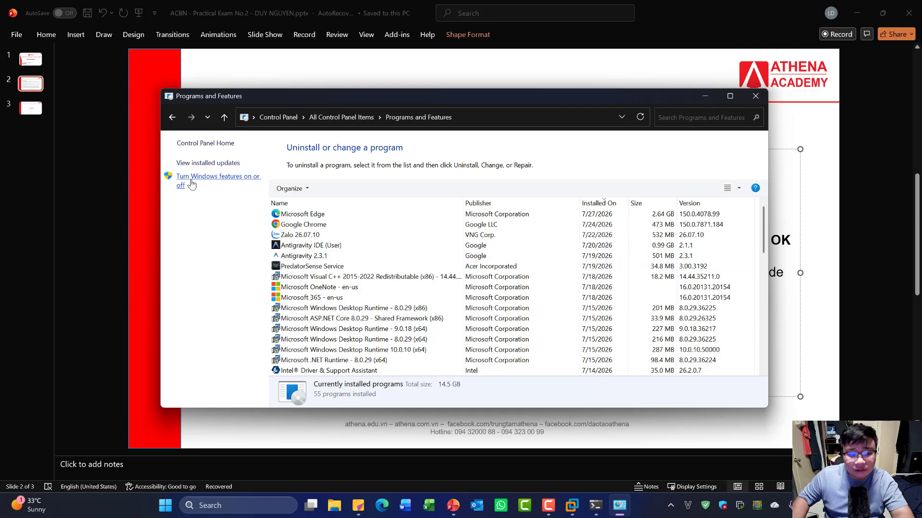
{"action": "left_click", "coordinate": [236, 181]}
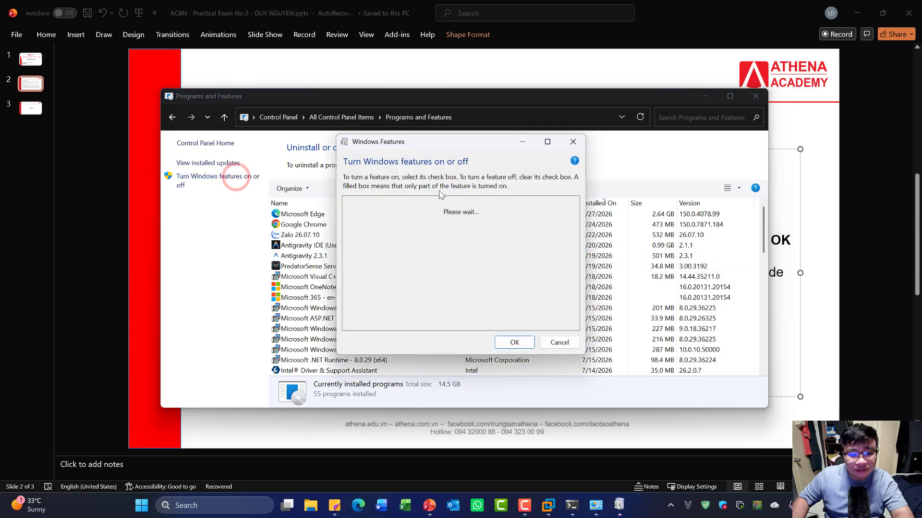
{"action": "scroll", "coordinate": [382, 239], "scroll_direction": "down", "scroll_amount": 4}
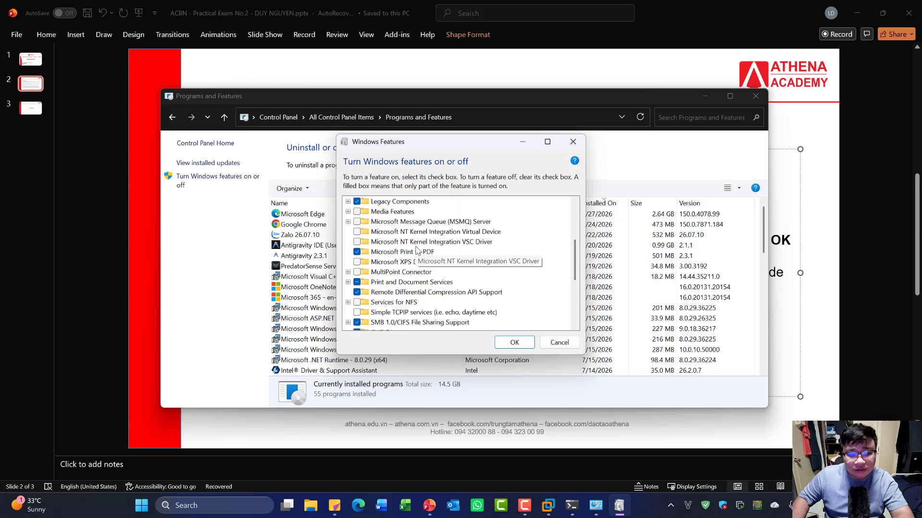
{"action": "scroll", "coordinate": [417, 250], "scroll_direction": "down", "scroll_amount": 4}
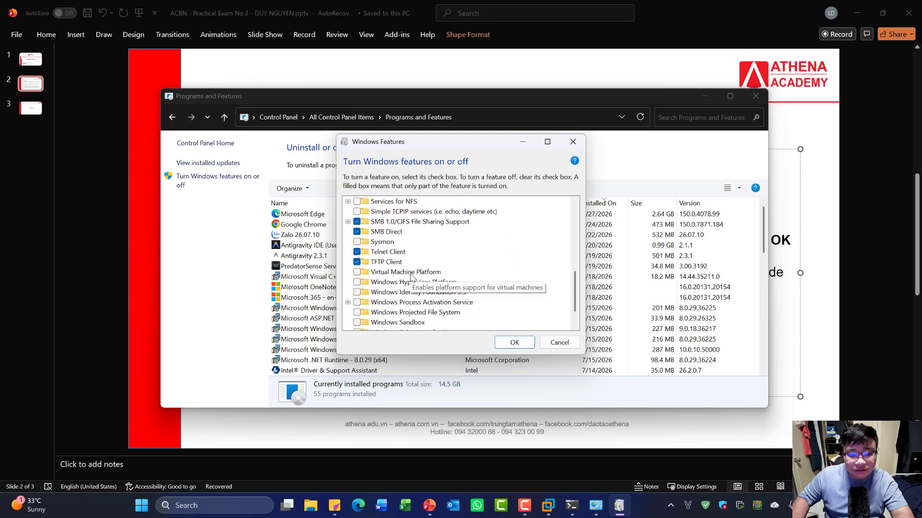
{"action": "scroll", "coordinate": [417, 276], "scroll_direction": "up", "scroll_amount": 1}
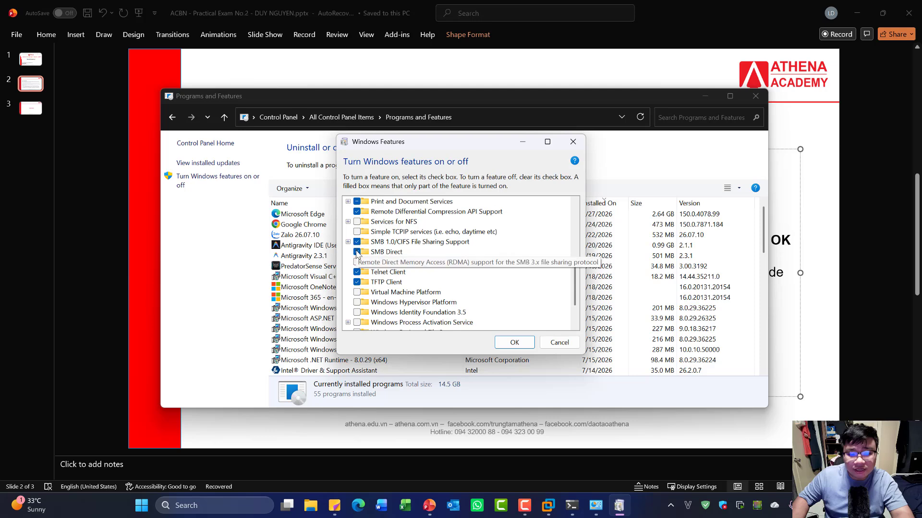
{"action": "left_click", "coordinate": [559, 343]}
- Review the VM's Windows Features SMB entries via Control Panel, then cancel and close Programs
{"action": "left_click", "coordinate": [755, 97]}
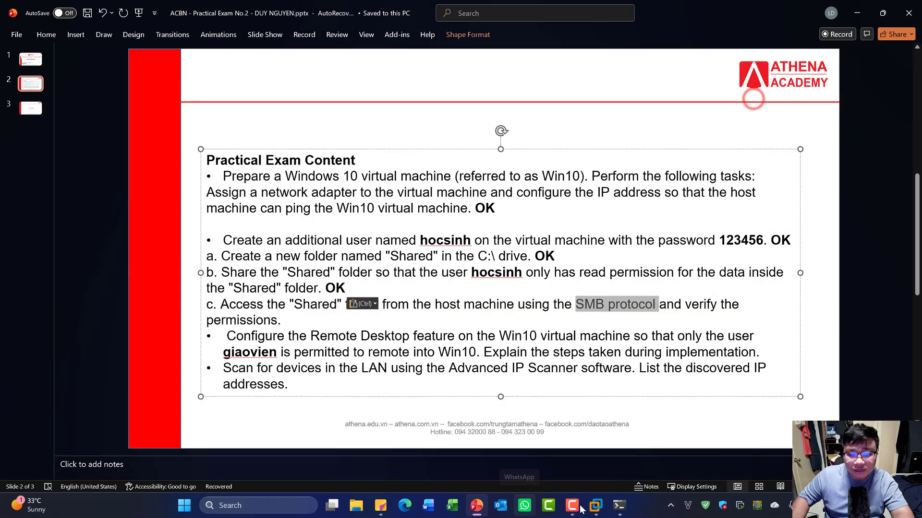
{"action": "mouse_move", "coordinate": [596, 507]}
{"action": "left_click", "coordinate": [636, 422]}
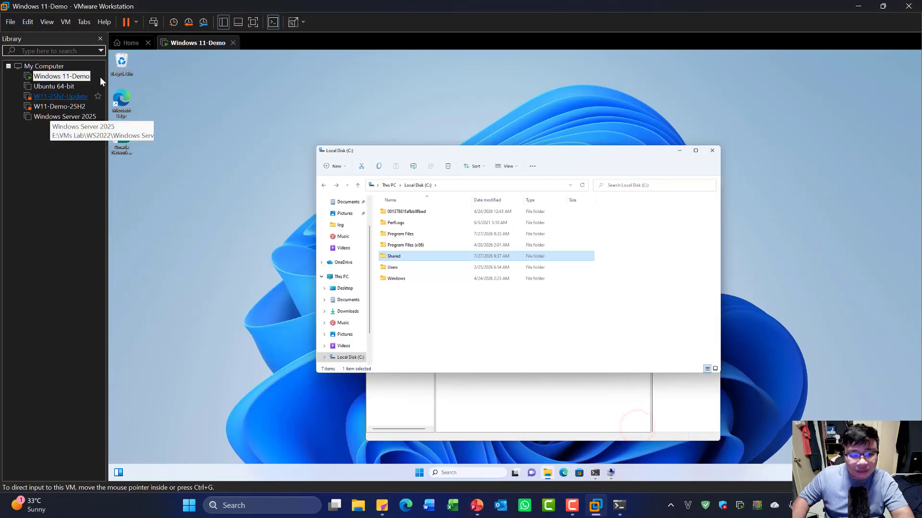
{"action": "left_click", "coordinate": [376, 187]}
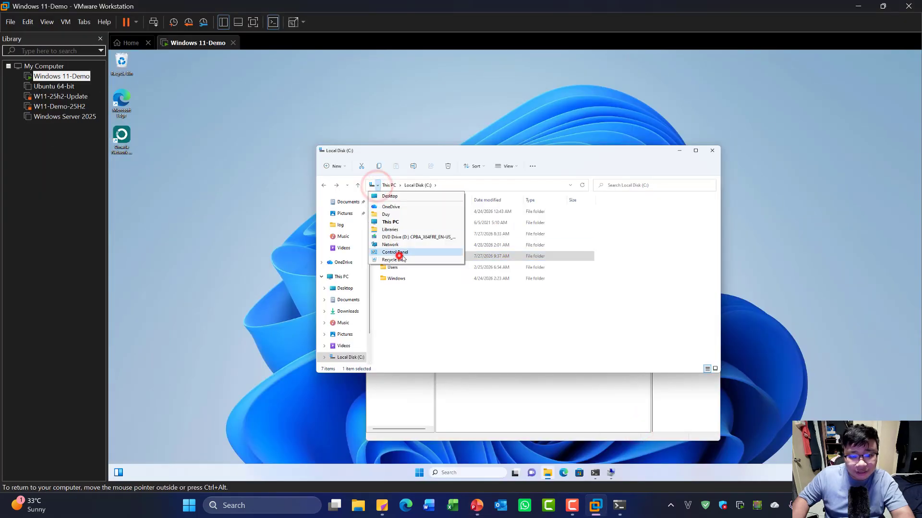
{"action": "left_click", "coordinate": [399, 257]}
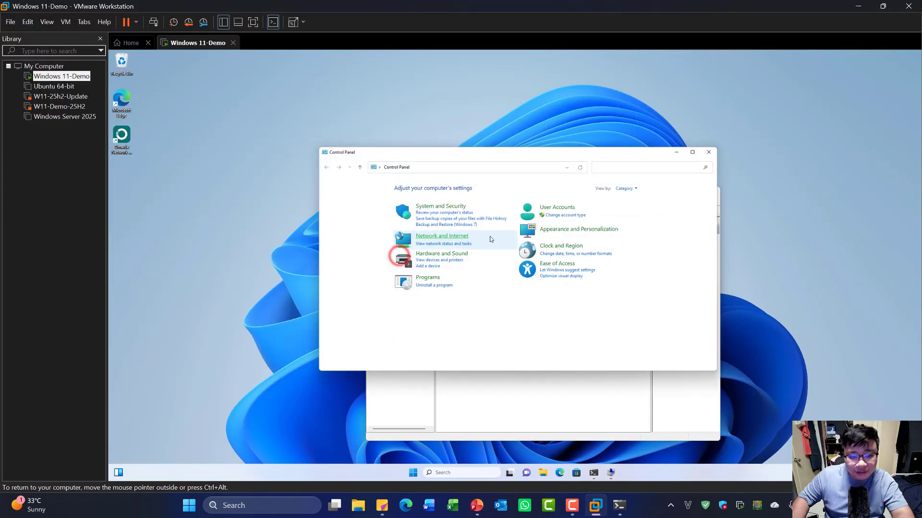
{"action": "left_click", "coordinate": [430, 286]}
{"action": "left_click", "coordinate": [343, 207]}
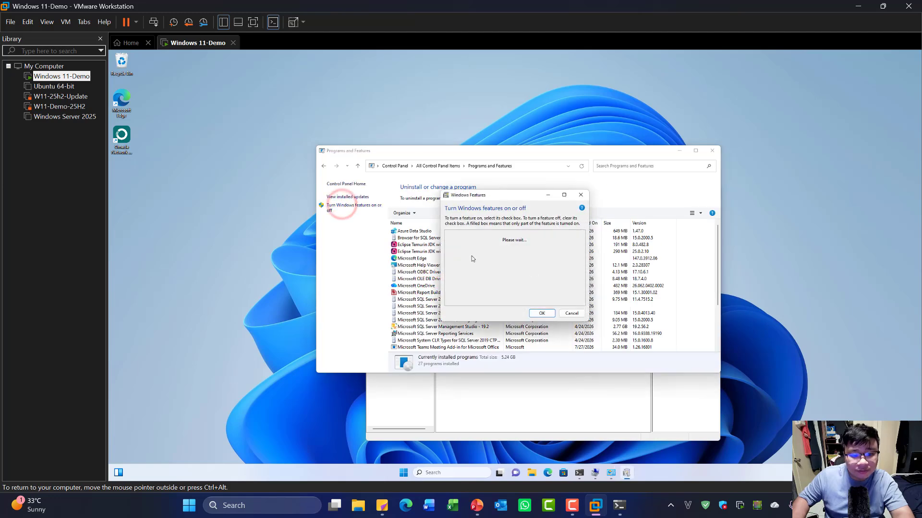
{"action": "scroll", "coordinate": [473, 268], "scroll_direction": "down", "scroll_amount": 4}
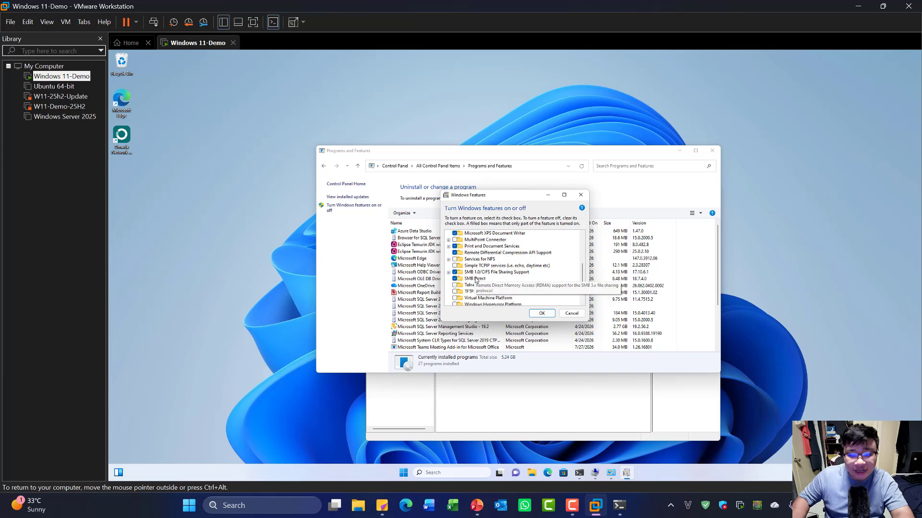
{"action": "left_click", "coordinate": [570, 313]}
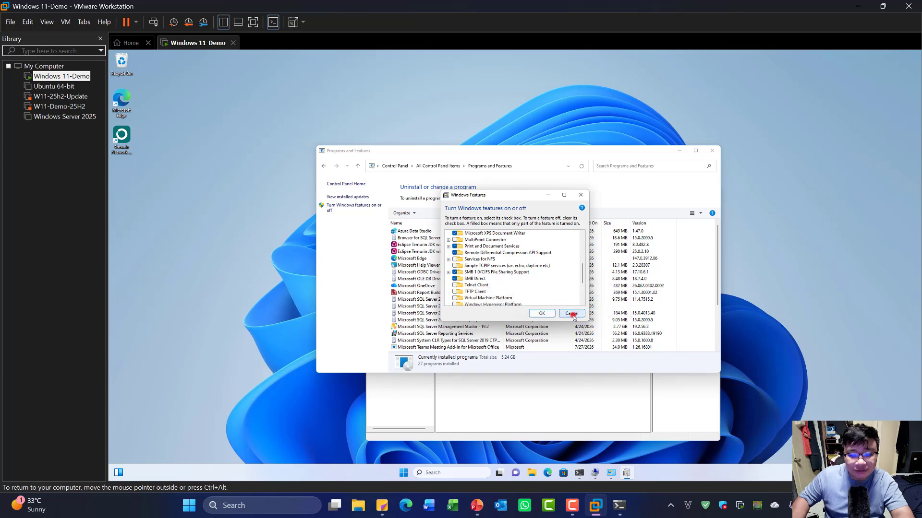
{"action": "left_click", "coordinate": [711, 151]}
{"action": "left_click", "coordinate": [170, 354]}
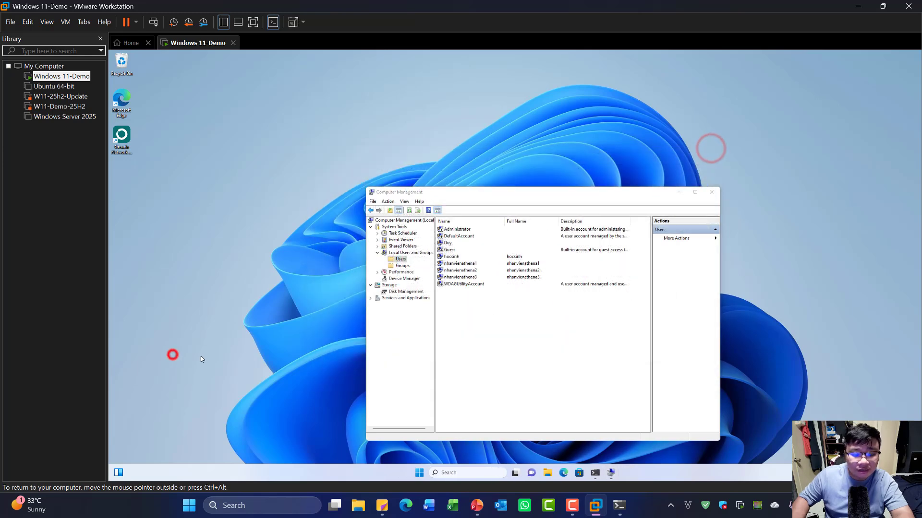
- Open the host's Run dialog and enter the share address \\192.168.10.3
{"action": "right_click", "coordinate": [185, 511]}
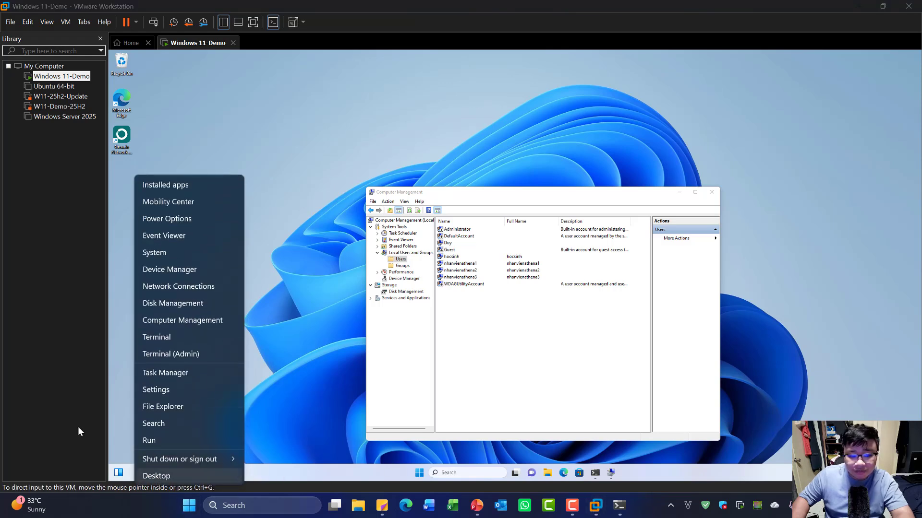
{"action": "left_click", "coordinate": [161, 440]}
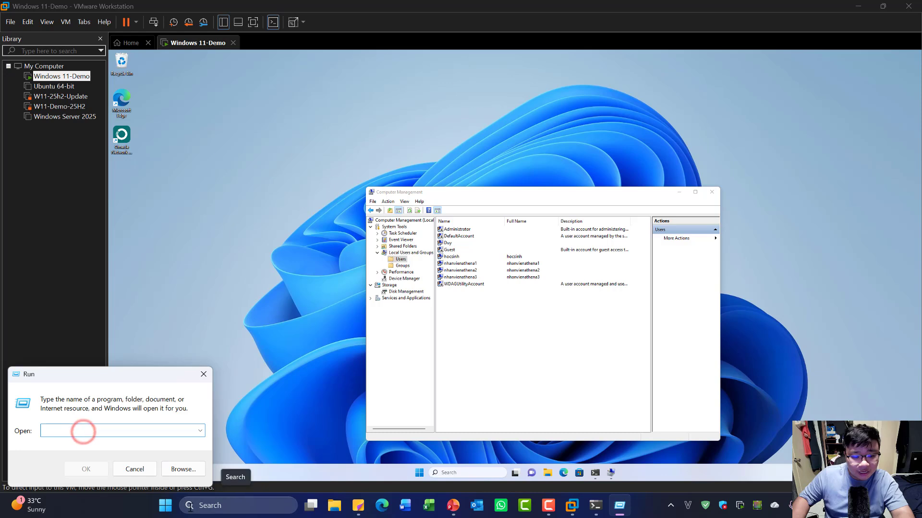
{"action": "key", "text": "super+x"}
{"action": "left_click", "coordinate": [130, 443]}
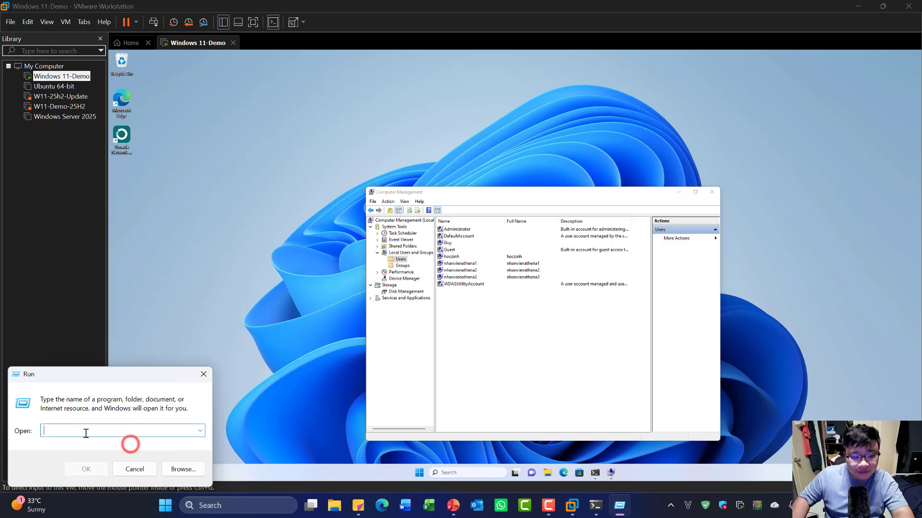
{"action": "left_click", "coordinate": [83, 431]}
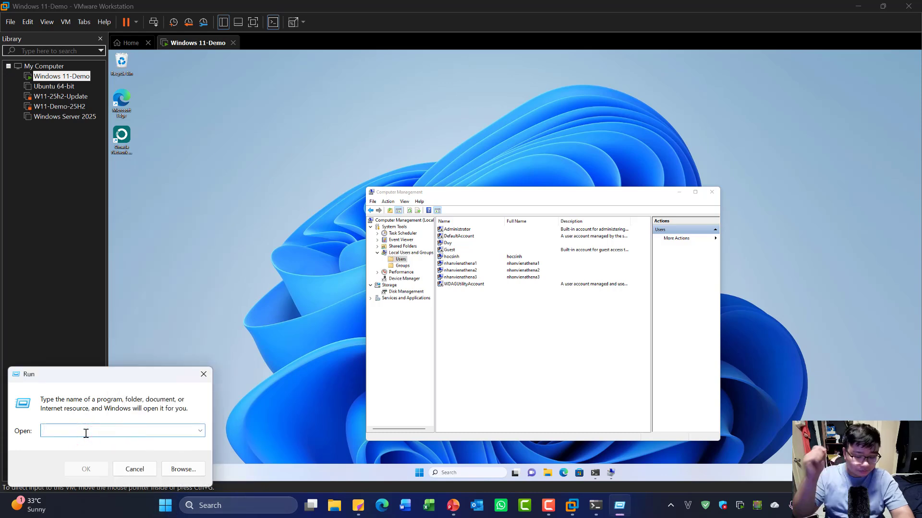
{"action": "type", "text": "\\\\192.168.10.3"}
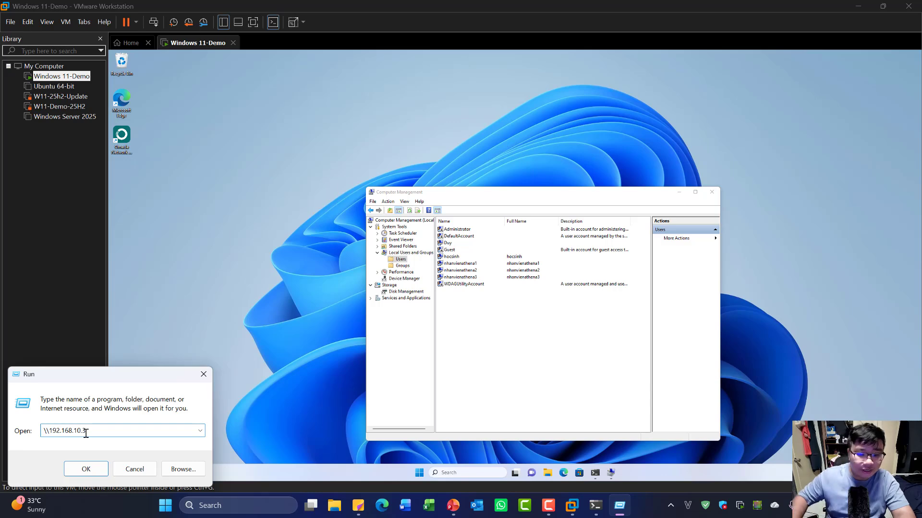
- Check the VM's PowerShell output, then submit \\192.168.10.3 in Run
{"action": "left_click", "coordinate": [595, 473]}
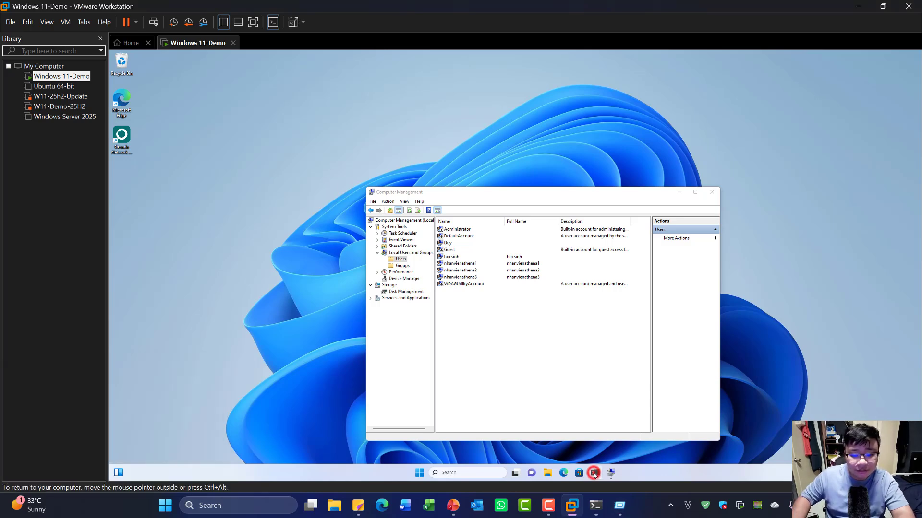
{"action": "scroll", "coordinate": [276, 194], "scroll_direction": "up", "scroll_amount": 6}
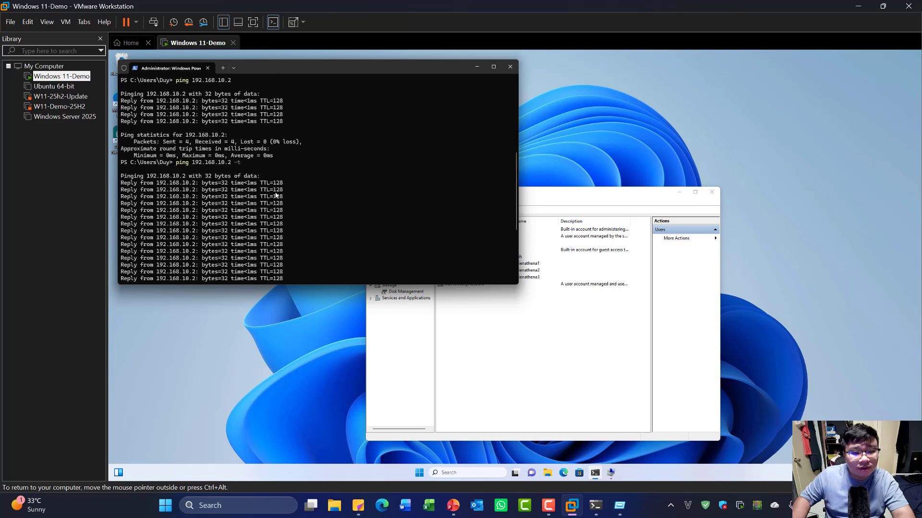
{"action": "scroll", "coordinate": [276, 194], "scroll_direction": "up", "scroll_amount": 9}
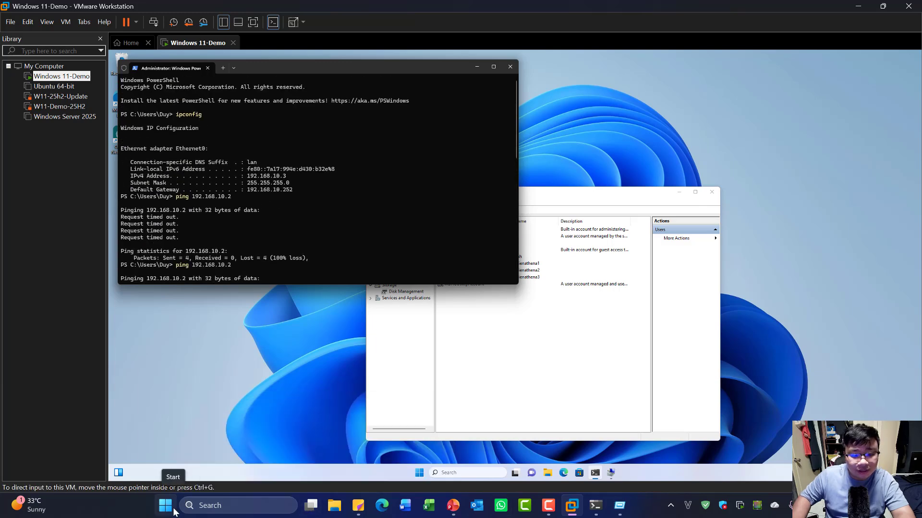
{"action": "left_click", "coordinate": [619, 505]}
- Sign in to \\192.168.10.3 as hocsinh with remembered credentials; it's refused pending a password change
{"action": "left_click", "coordinate": [84, 469]}
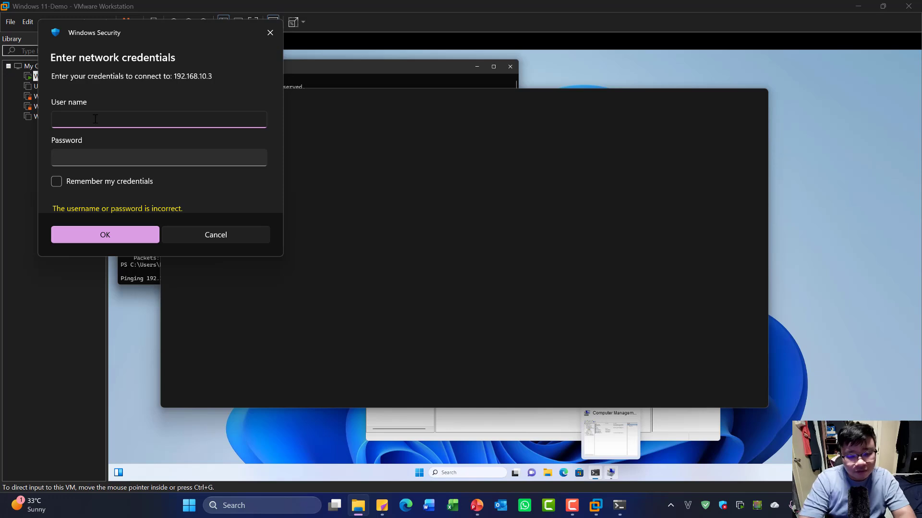
{"action": "left_click", "coordinate": [94, 180]}
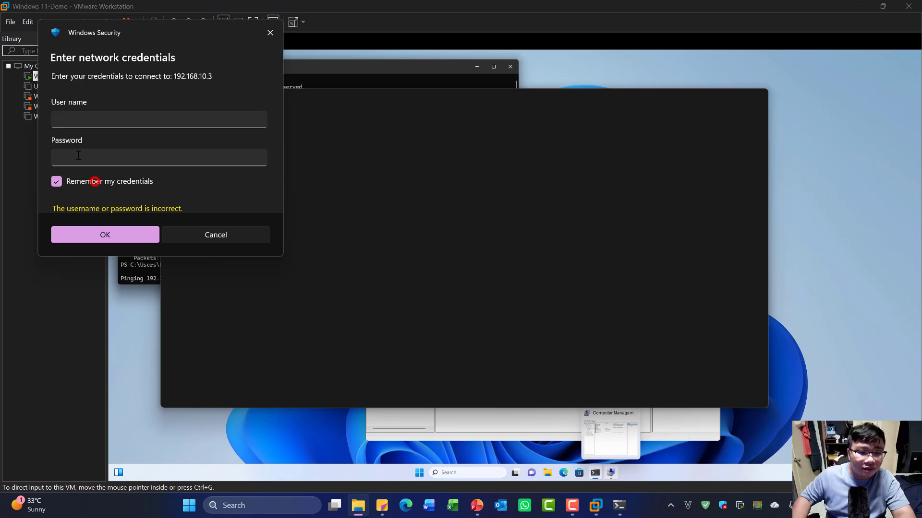
{"action": "left_click", "coordinate": [95, 121]}
{"action": "type", "text": "hocsinh"}
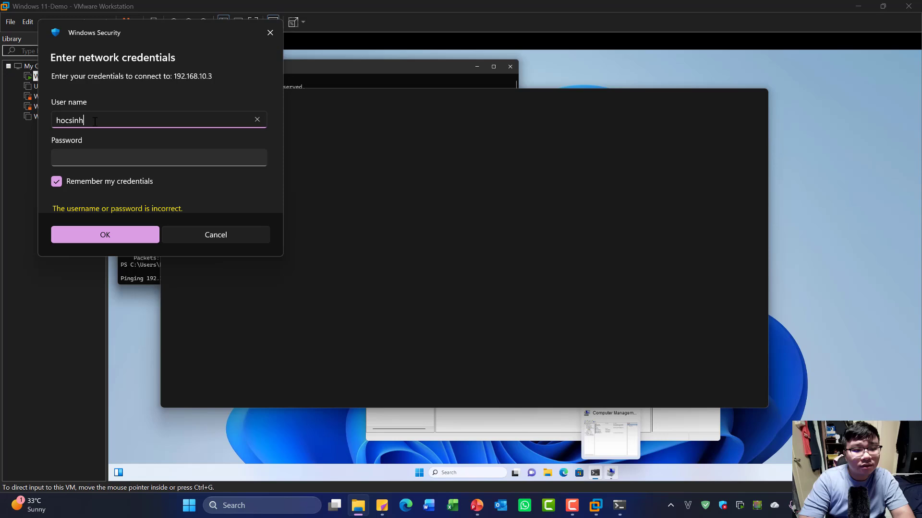
{"action": "key", "text": "Tab"}
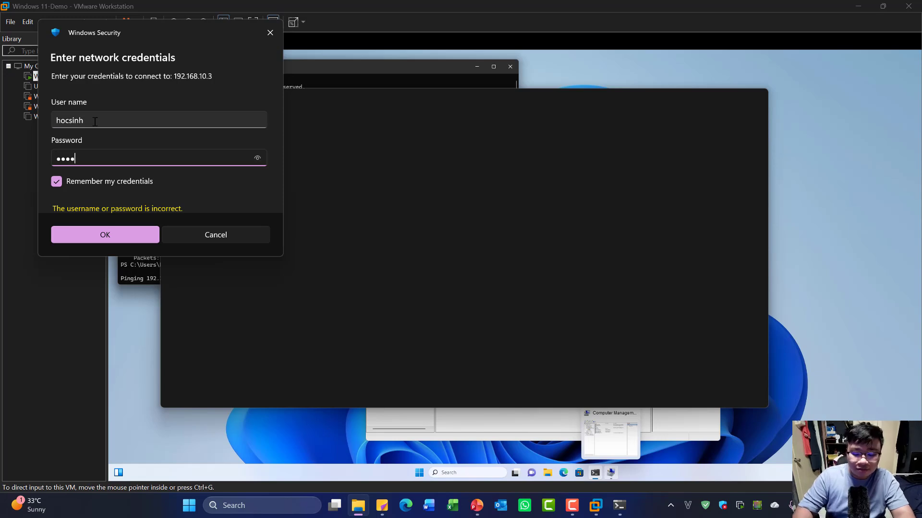
{"action": "left_click", "coordinate": [98, 234]}
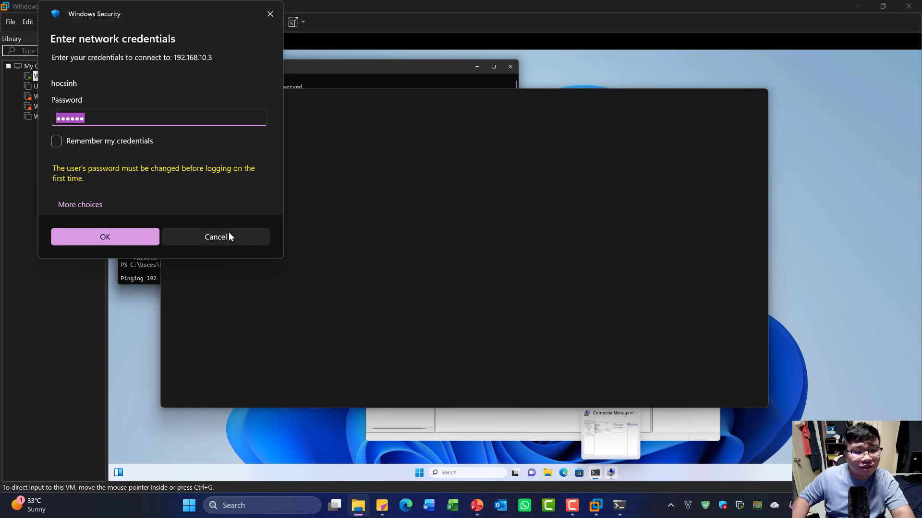
{"action": "left_click", "coordinate": [521, 418]}
- Clear 'User must change password at next logon' in hocsinh's Properties and apply it
{"action": "left_click", "coordinate": [523, 331]}
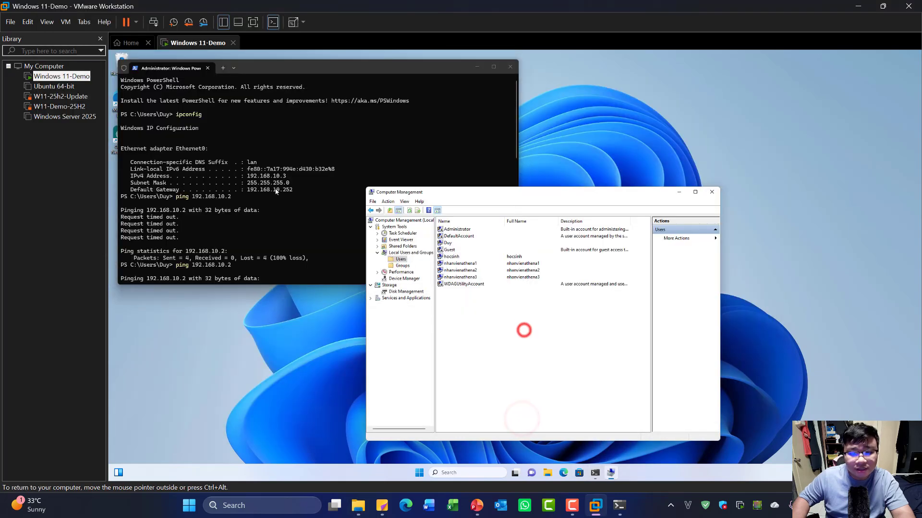
{"action": "right_click", "coordinate": [456, 258]}
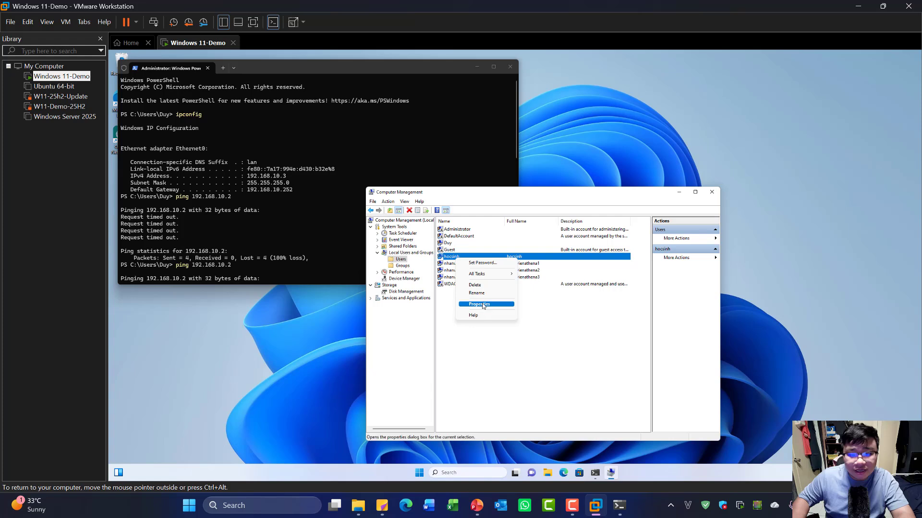
{"action": "left_click", "coordinate": [482, 305]}
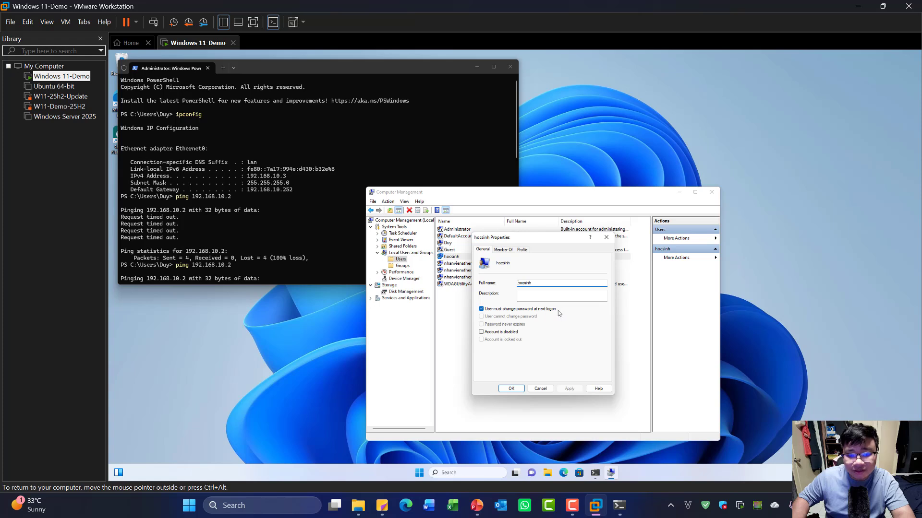
{"action": "left_click", "coordinate": [508, 310]}
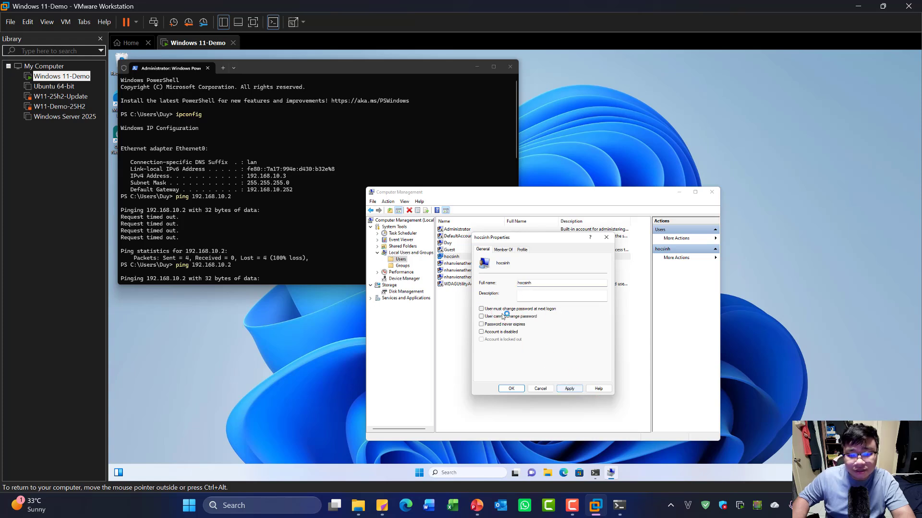
{"action": "left_click", "coordinate": [572, 388]}
{"action": "left_click", "coordinate": [510, 389]}
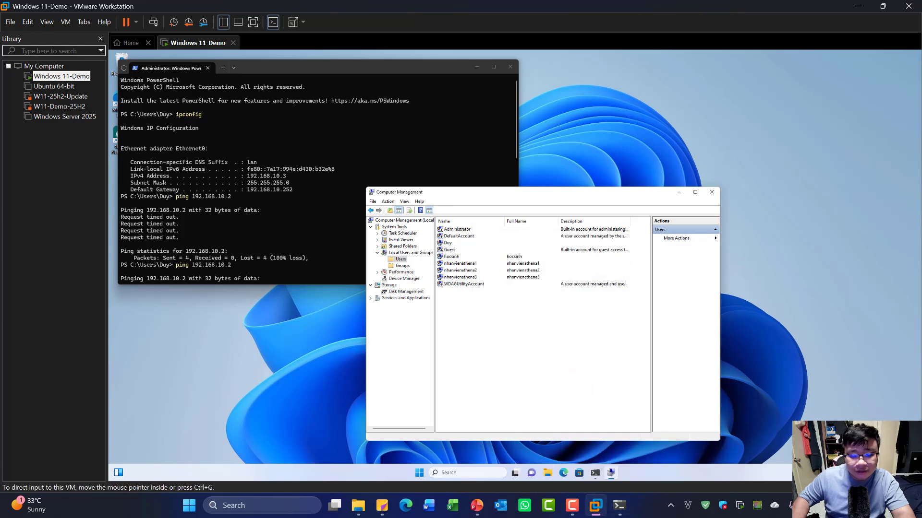
{"action": "right_click", "coordinate": [189, 505]}
- Open the network location \\192.168.10.3 from the host's Run prompt
{"action": "left_click", "coordinate": [182, 437]}
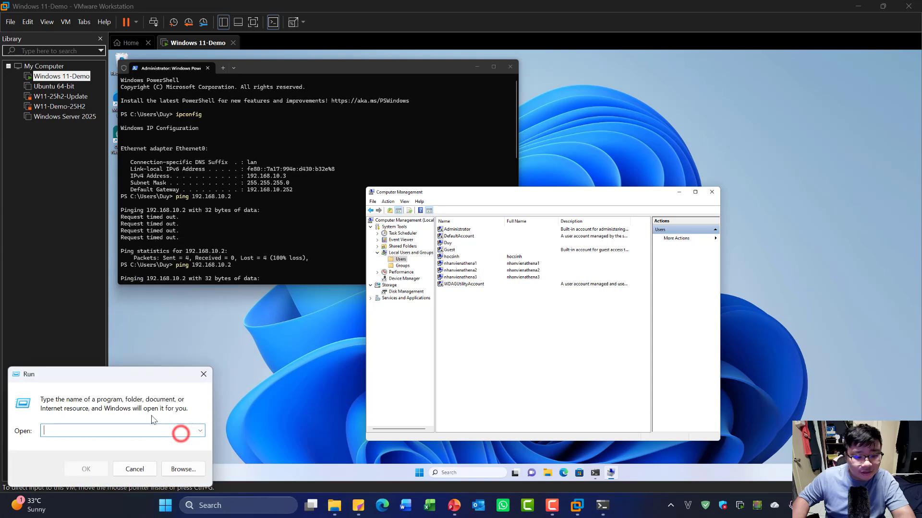
{"action": "left_click", "coordinate": [102, 431]}
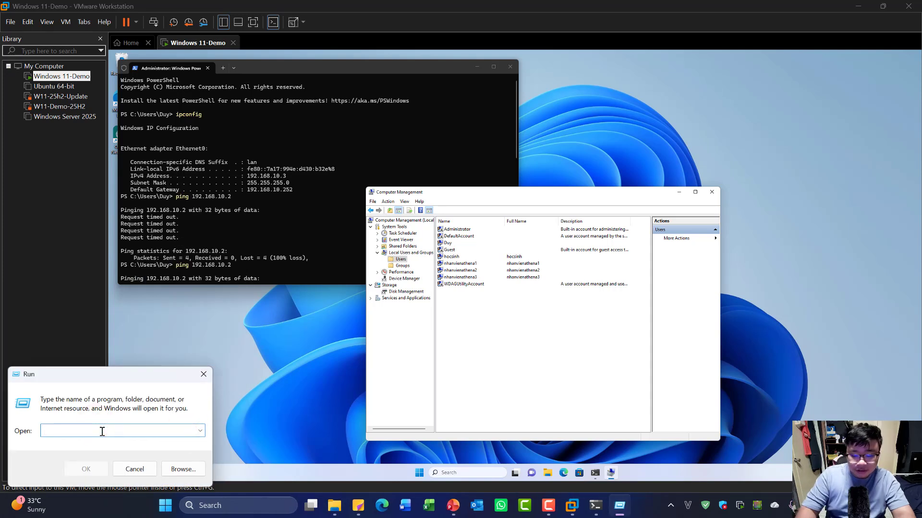
{"action": "type", "text": "\\\\192.168."}
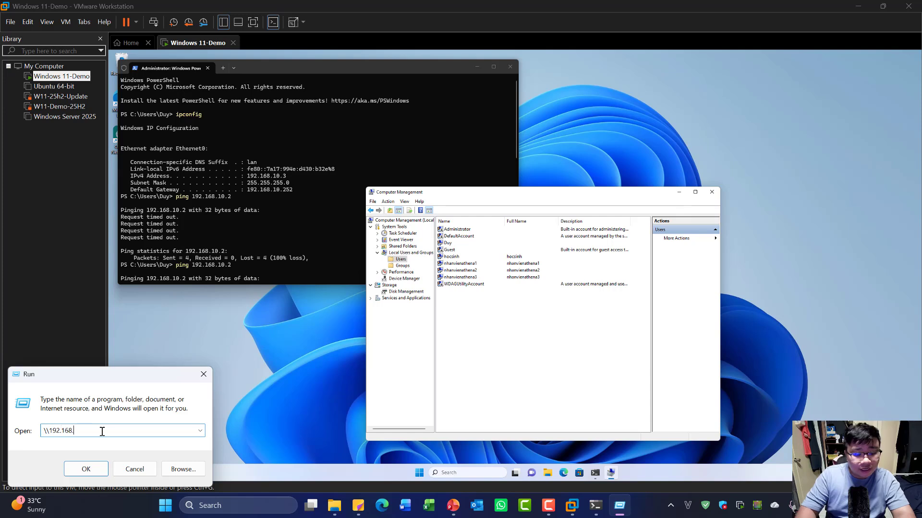
{"action": "type", "text": "0"}
{"action": "key", "text": "BackSpace"}
{"action": "type", "text": "1"}
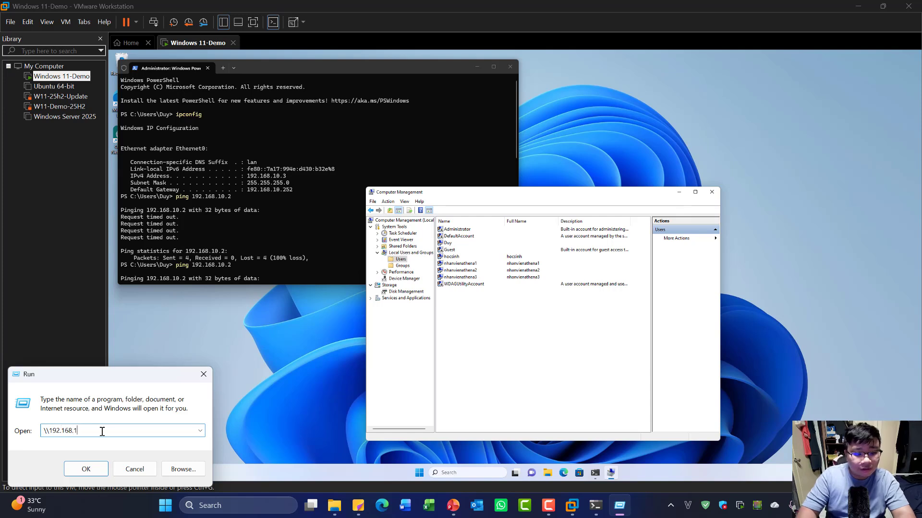
{"action": "type", "text": "0.3"}
{"action": "key", "text": "Return"}
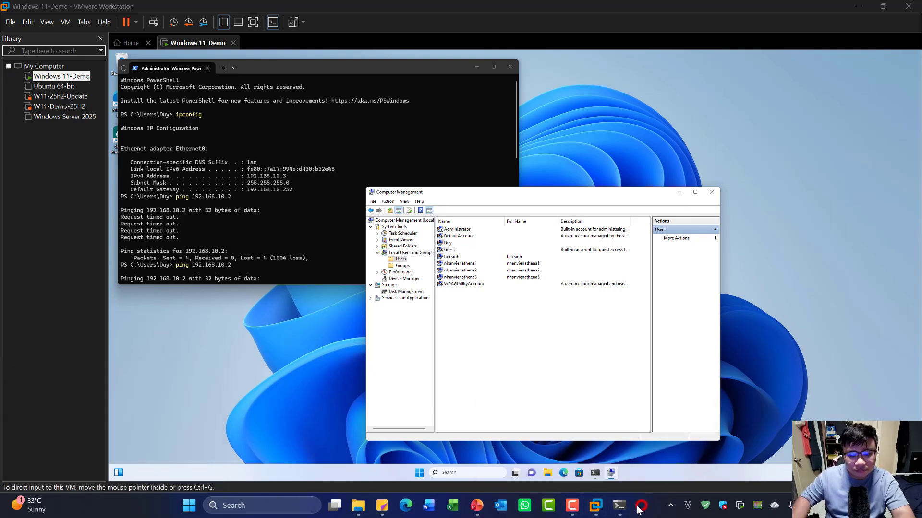
- Re-enter the hocsinh credentials in the waiting prompt so the share's Shared folder appears
{"action": "mouse_move", "coordinate": [620, 510]}
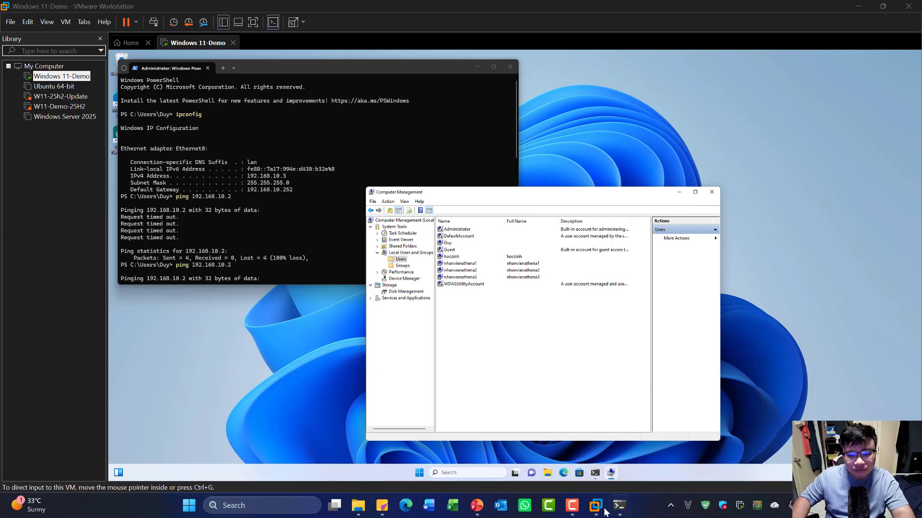
{"action": "left_click", "coordinate": [187, 509]}
{"action": "left_click", "coordinate": [188, 506]}
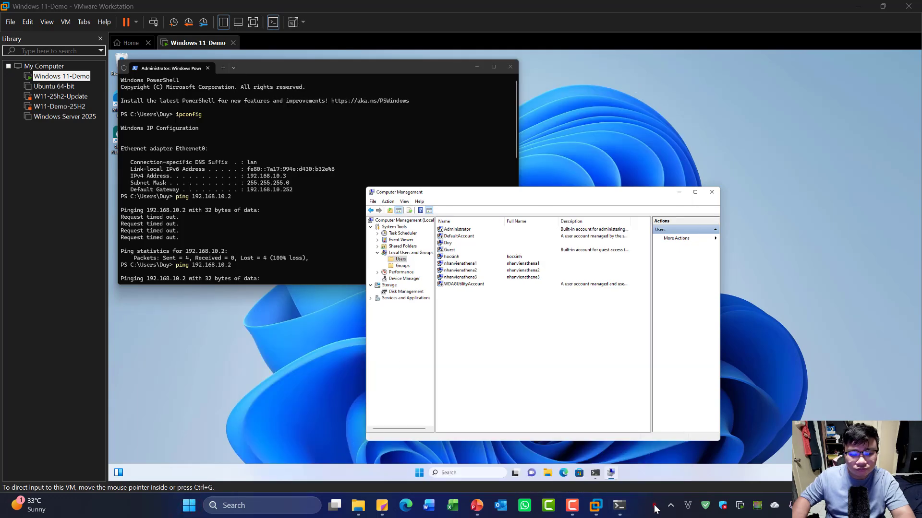
{"action": "left_click", "coordinate": [358, 506]}
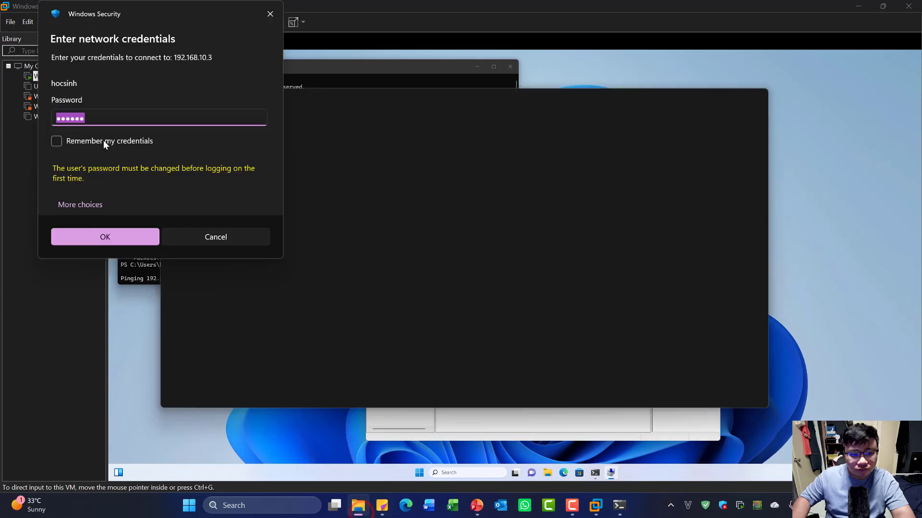
{"action": "left_click", "coordinate": [100, 109]}
{"action": "left_click", "coordinate": [90, 83]}
{"action": "left_click", "coordinate": [92, 85]}
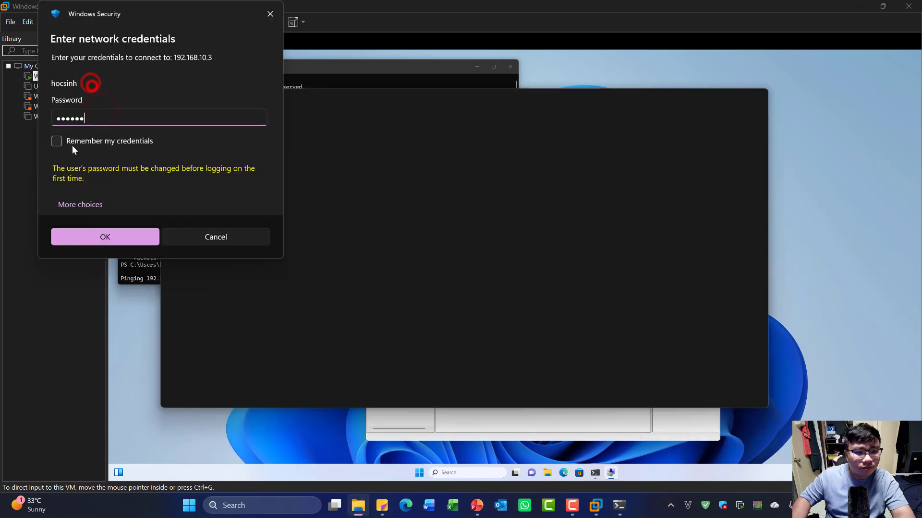
{"action": "left_click", "coordinate": [120, 237]}
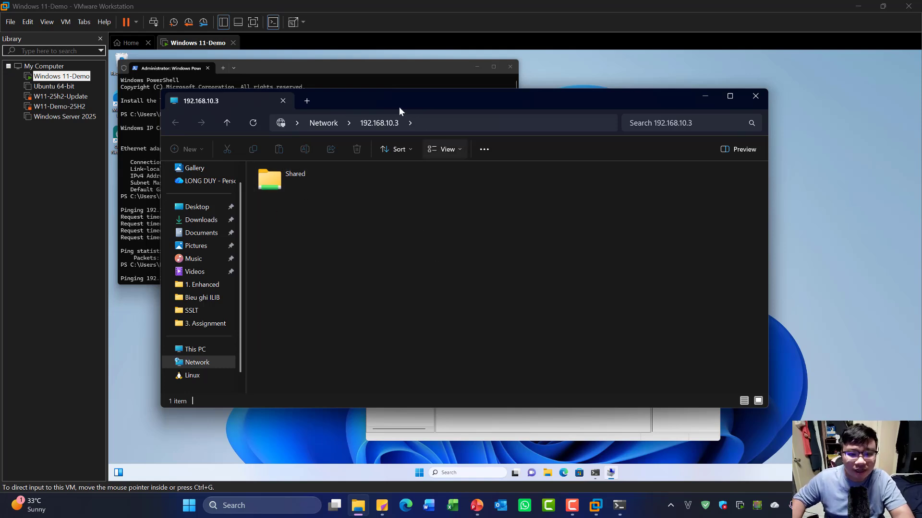
- Open Shared and paste a copy of SLK.ico with Ctrl+C/Ctrl+V, getting Destination Folder Access Denied
{"action": "double_click", "coordinate": [295, 188]}
{"action": "left_click", "coordinate": [353, 228]}
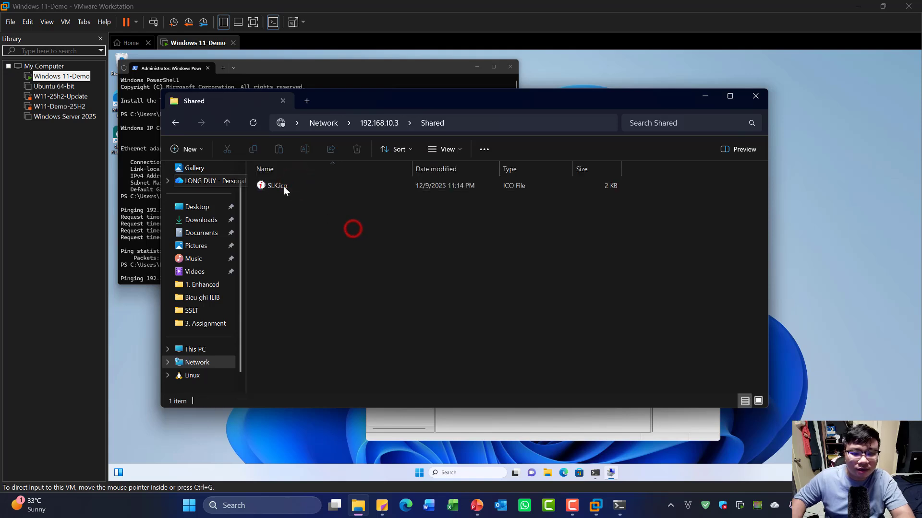
{"action": "left_click", "coordinate": [284, 186]}
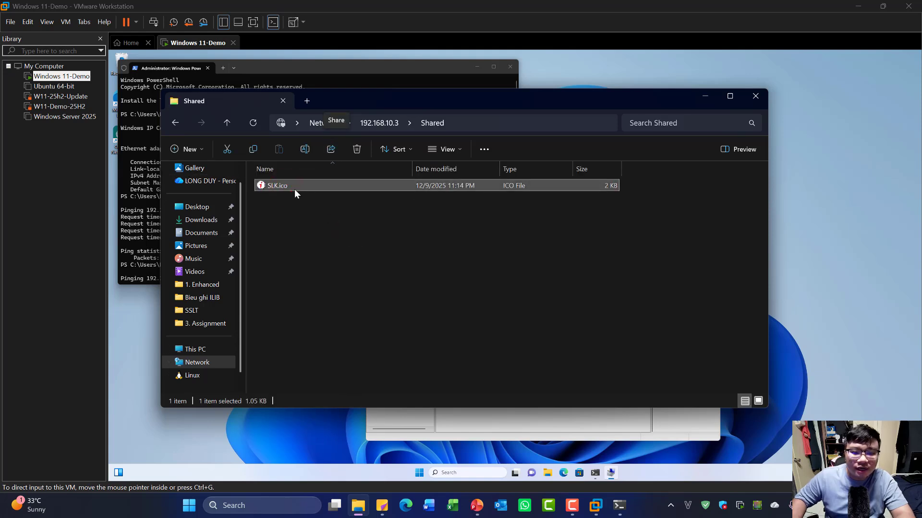
{"action": "left_click", "coordinate": [318, 241]}
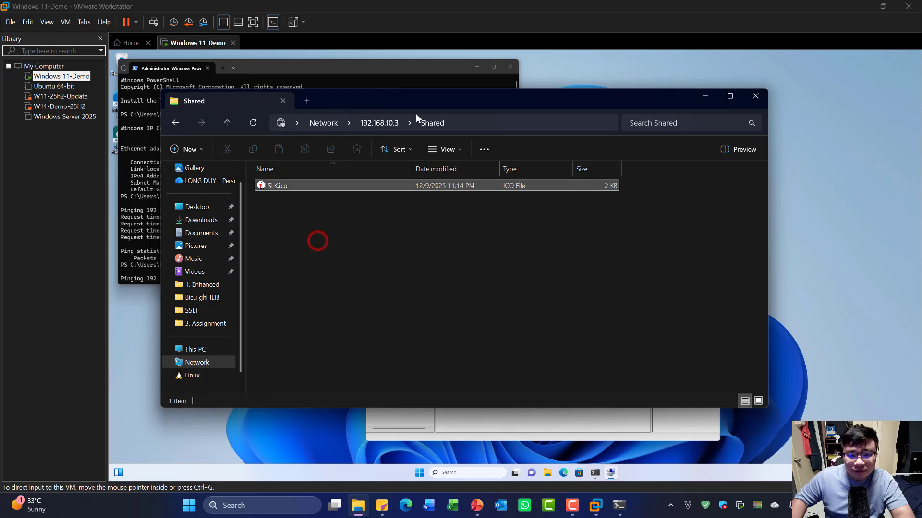
{"action": "left_click", "coordinate": [321, 187]}
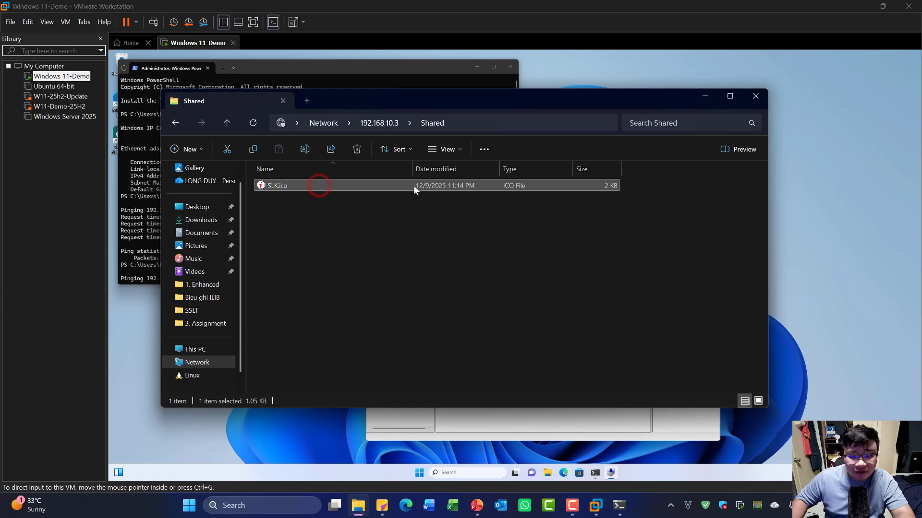
{"action": "left_click", "coordinate": [290, 218]}
{"action": "left_click", "coordinate": [293, 186]}
{"action": "left_click", "coordinate": [306, 214]}
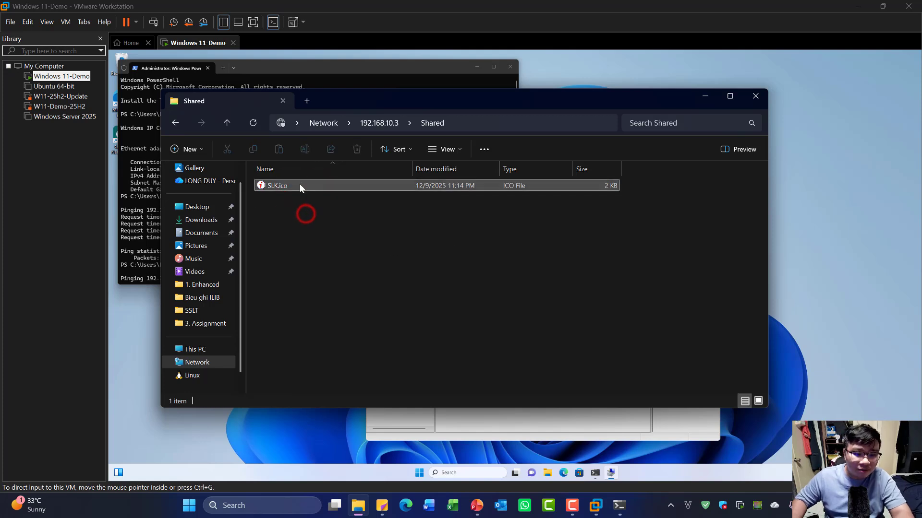
{"action": "left_click", "coordinate": [300, 186]}
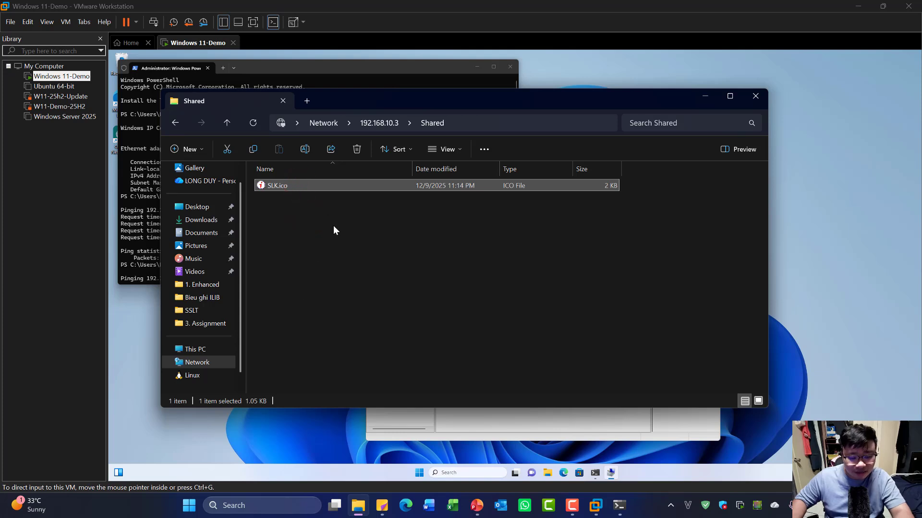
{"action": "key", "text": "ctrl+c"}
{"action": "left_click", "coordinate": [340, 245]}
{"action": "key", "text": "ctrl+v"}
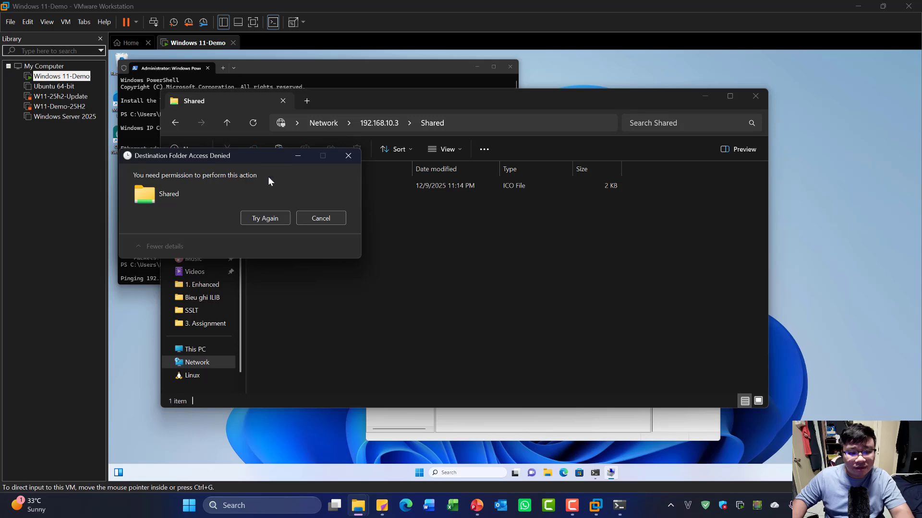
{"action": "left_click_drag", "start_coordinate": [257, 157], "coordinate": [317, 268]}
{"action": "left_click", "coordinate": [391, 331]}
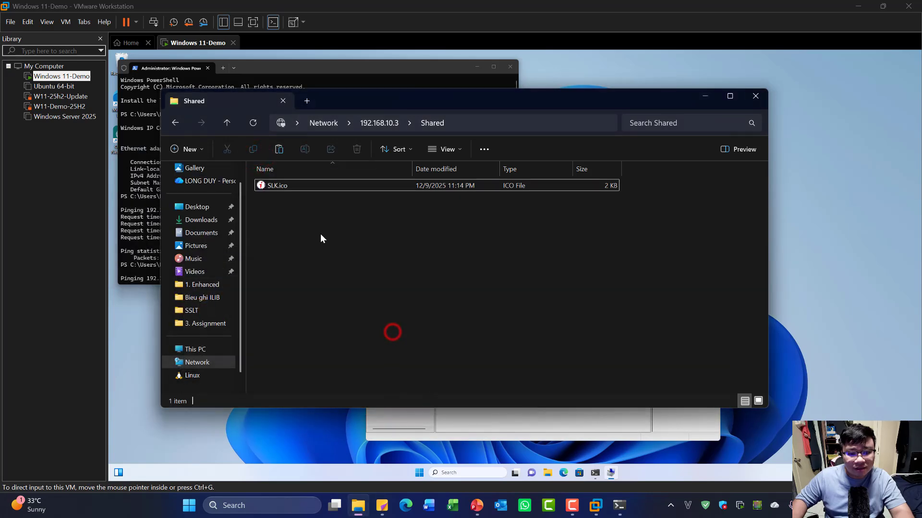
- Retry copying and pasting SLK.ico into Shared through the right-click Copy and Paste commands
{"action": "left_click", "coordinate": [280, 189]}
{"action": "right_click", "coordinate": [275, 187]}
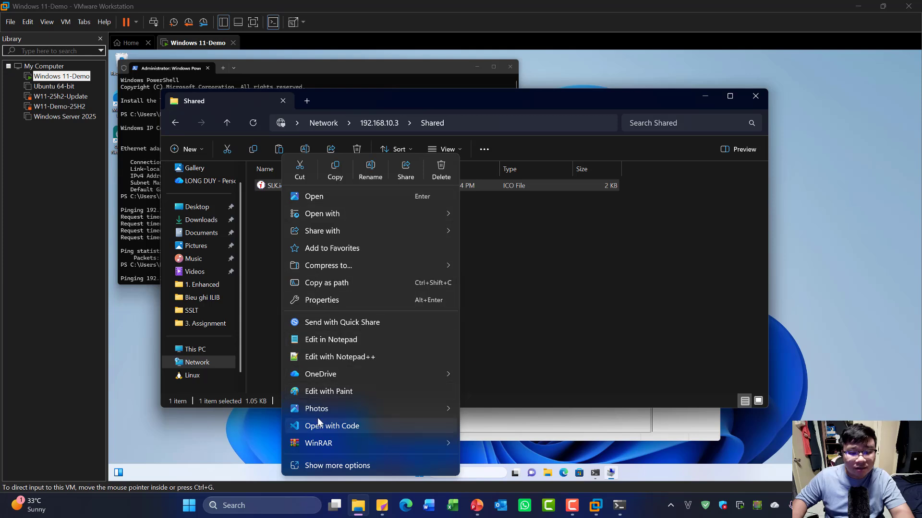
{"action": "left_click", "coordinate": [334, 168]}
{"action": "left_click", "coordinate": [335, 241]}
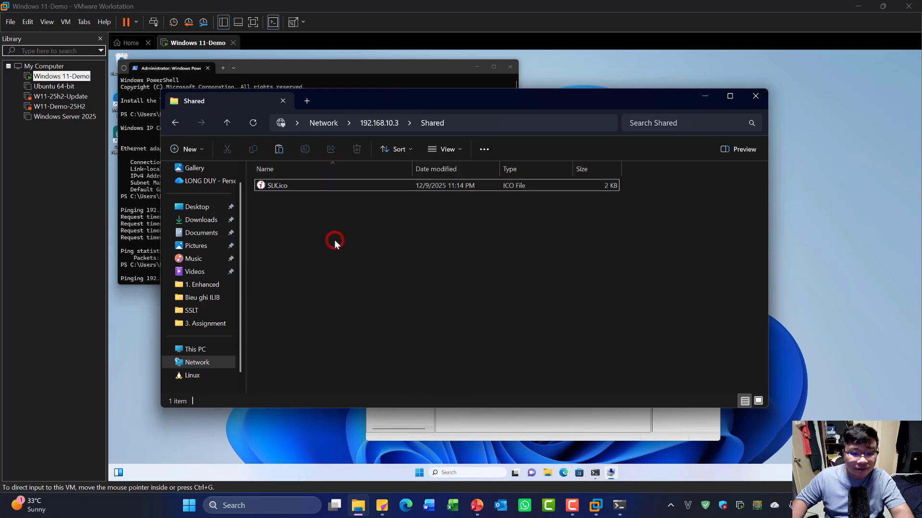
{"action": "right_click", "coordinate": [334, 240]}
{"action": "left_click", "coordinate": [356, 259]}
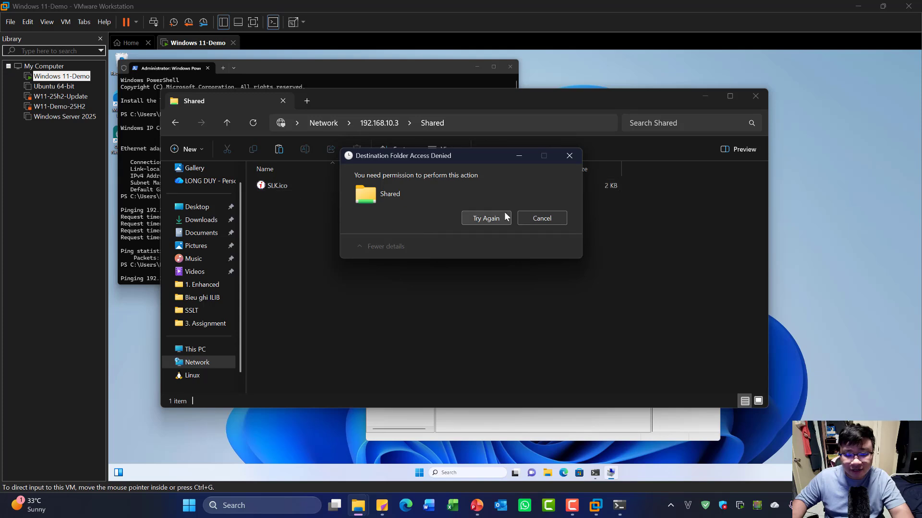
{"action": "left_click", "coordinate": [540, 218]}
{"action": "left_click", "coordinate": [329, 245]}
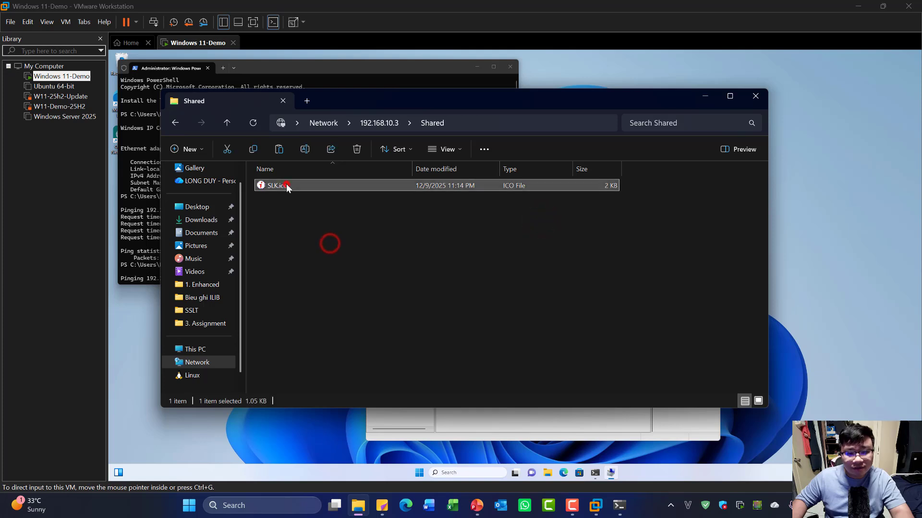
{"action": "right_click", "coordinate": [286, 184]}
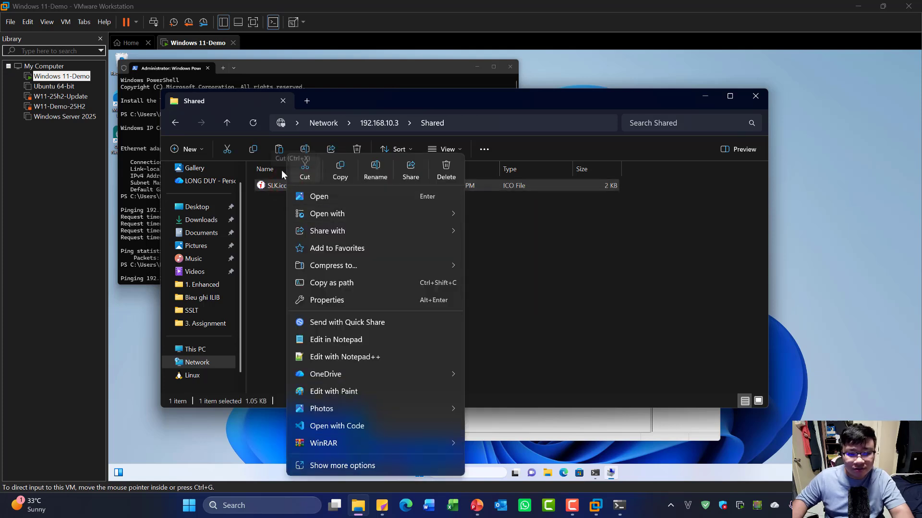
{"action": "left_click", "coordinate": [416, 174]}
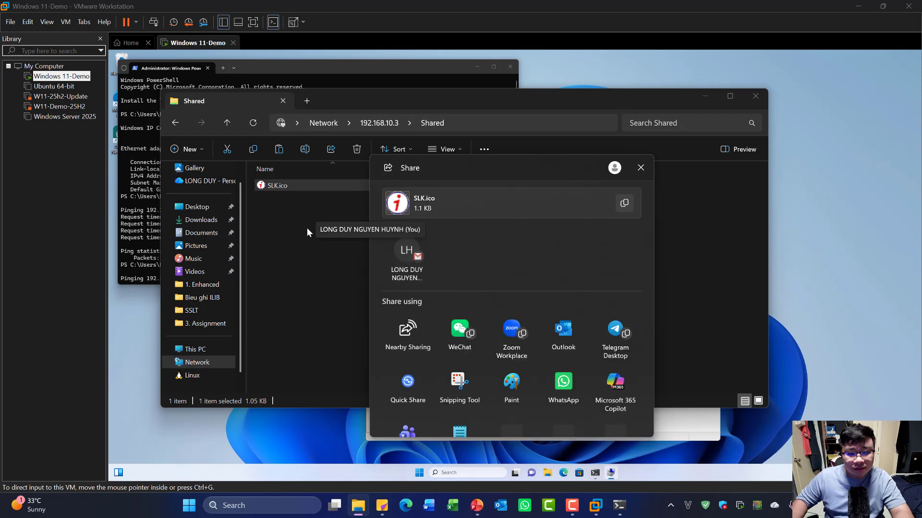
{"action": "left_click", "coordinate": [641, 167]}
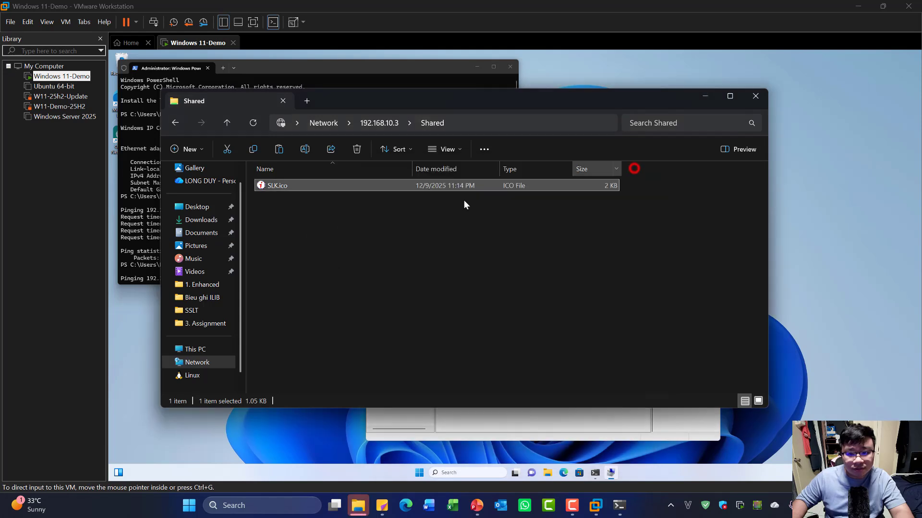
{"action": "right_click", "coordinate": [278, 186]}
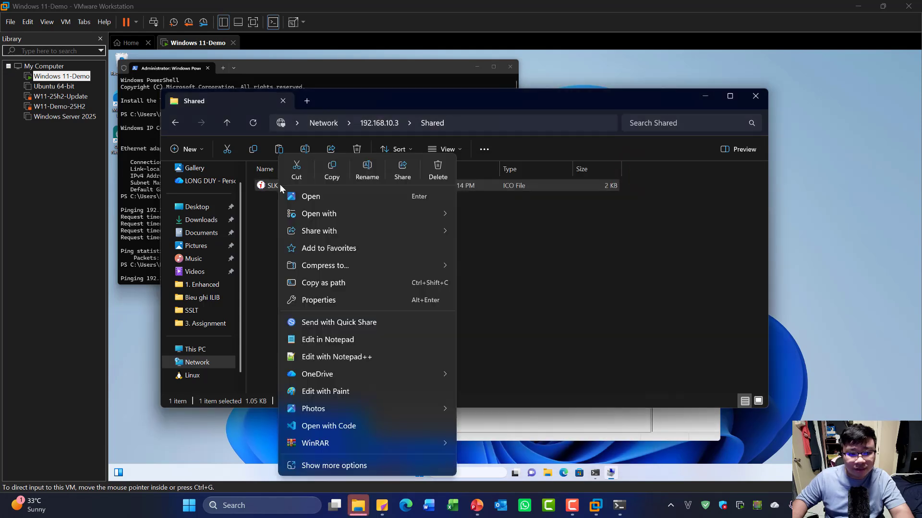
{"action": "left_click", "coordinate": [438, 169]}
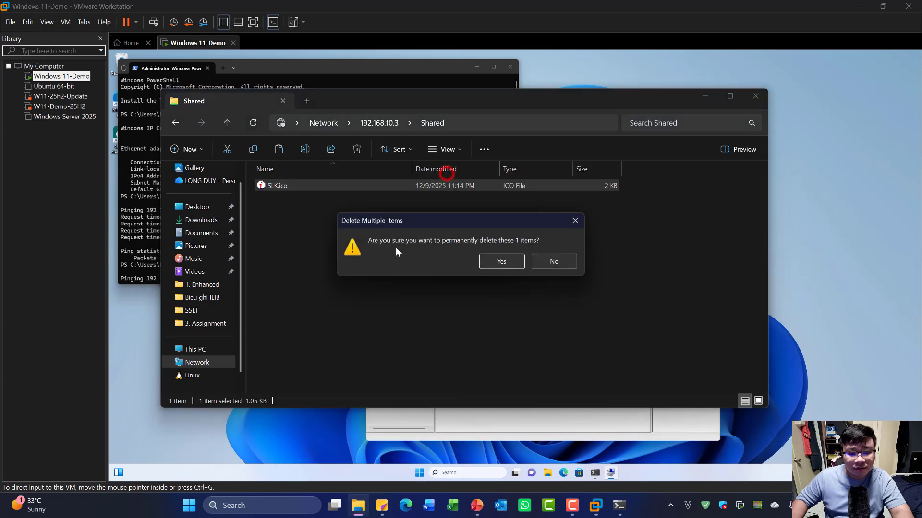
{"action": "left_click", "coordinate": [505, 260]}
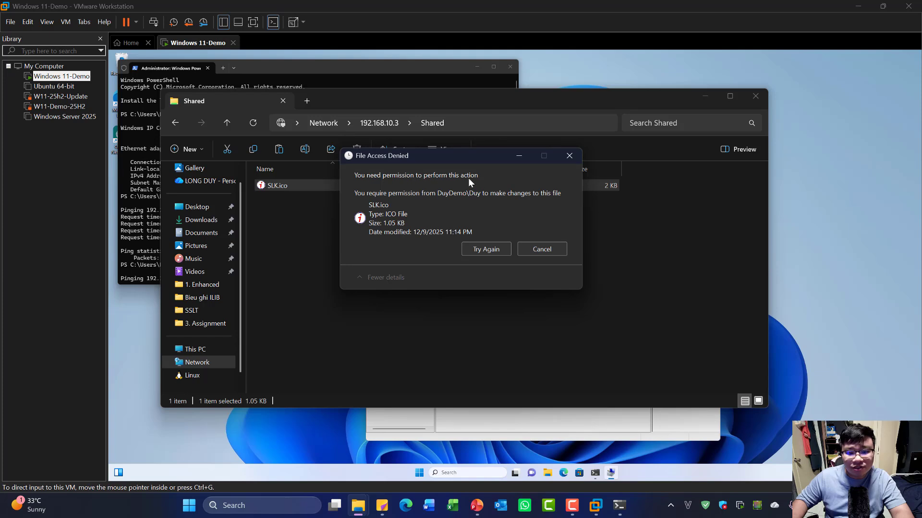
{"action": "left_click", "coordinate": [532, 249]}
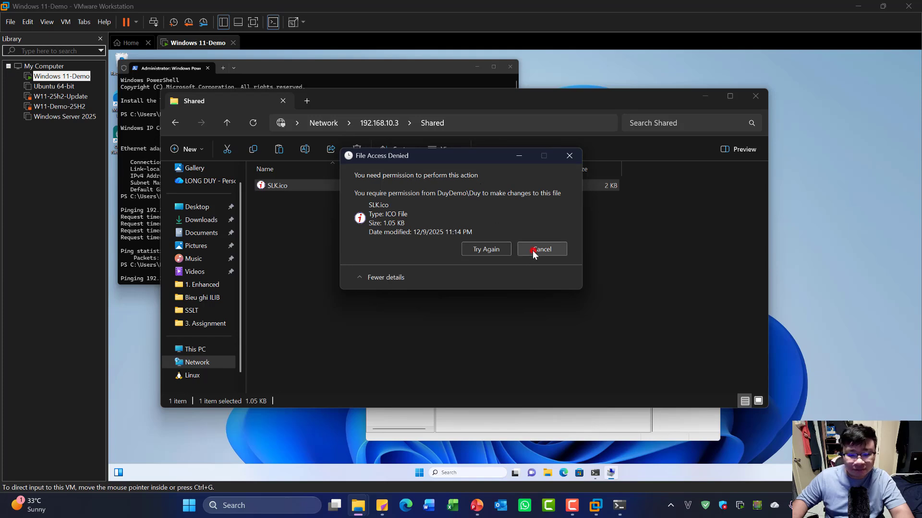
- Copy the bold OK from item b and paste it after 'permissions.' on checklist item c
{"action": "left_click", "coordinate": [477, 505]}
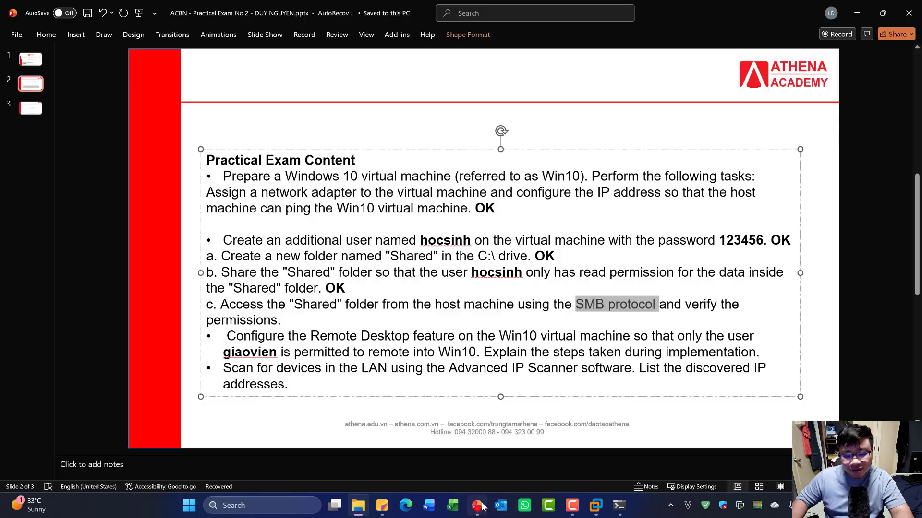
{"action": "left_click", "coordinate": [532, 275]}
{"action": "left_click", "coordinate": [374, 294]}
{"action": "left_click", "coordinate": [320, 319]}
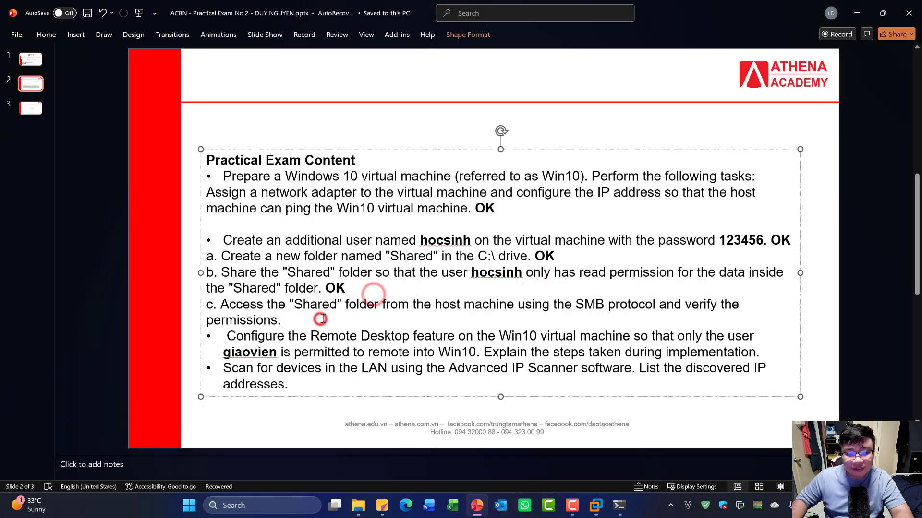
{"action": "double_click", "coordinate": [336, 288]}
{"action": "key", "text": "ctrl+c"}
{"action": "left_click", "coordinate": [305, 322]}
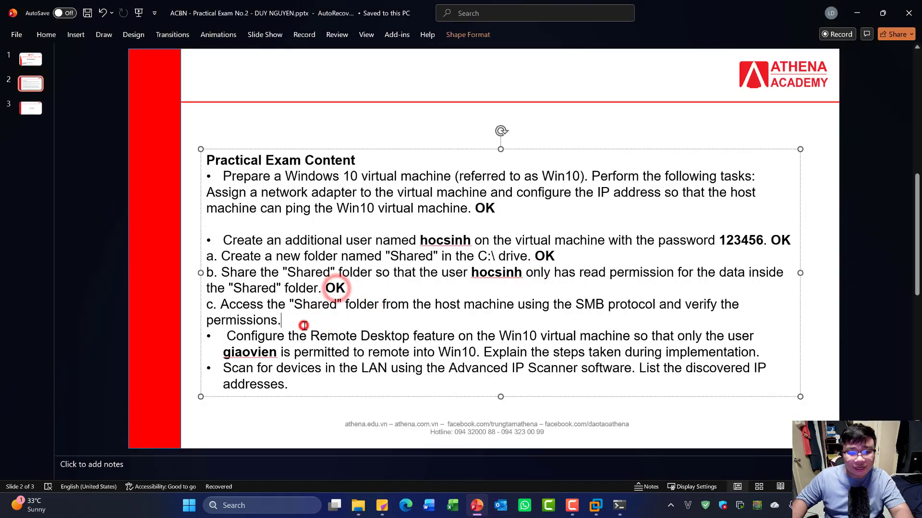
{"action": "key", "text": "ctrl+v"}
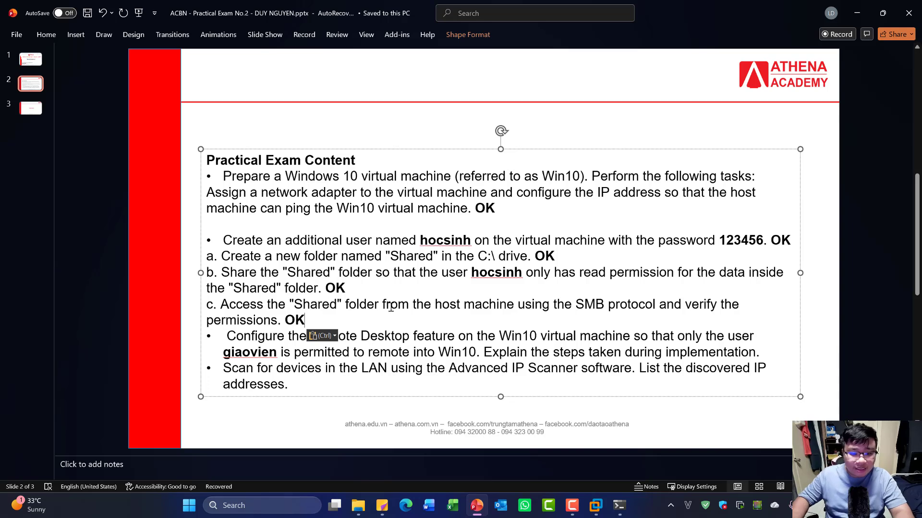
{"action": "left_click", "coordinate": [363, 338]}
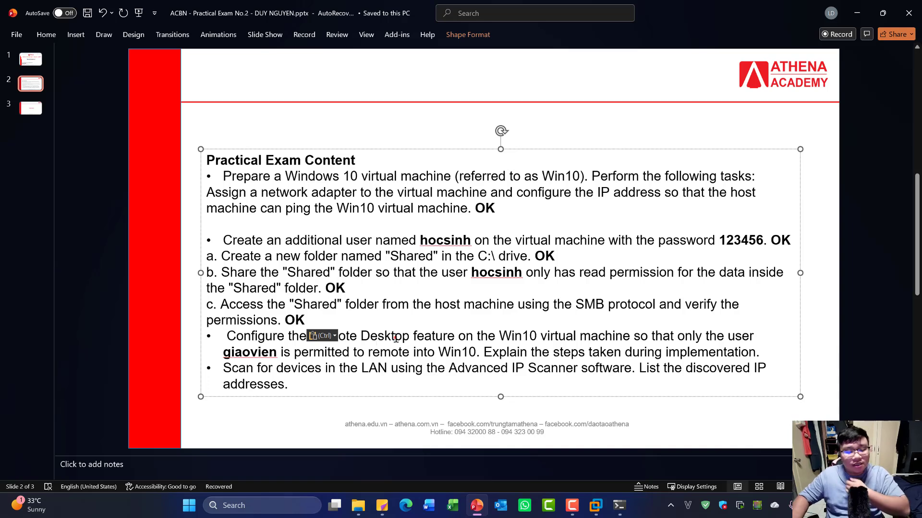
{"action": "mouse_move", "coordinate": [402, 338]}
{"action": "left_mouse_down"}
{"action": "mouse_move", "coordinate": [360, 341]}
{"action": "mouse_move", "coordinate": [392, 337]}
{"action": "left_mouse_up"}
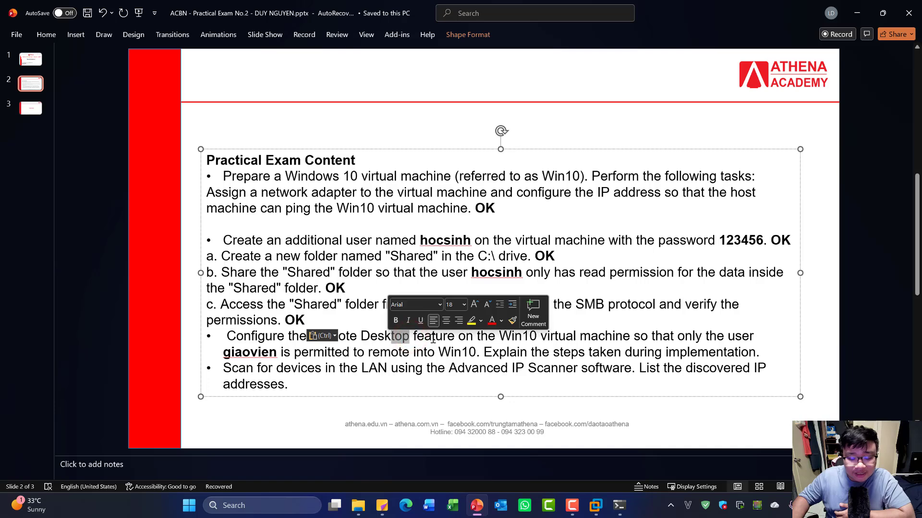
- Return to the Windows 11 VM and start a New User from the Users list
{"action": "mouse_move", "coordinate": [596, 506]}
{"action": "left_click", "coordinate": [672, 437]}
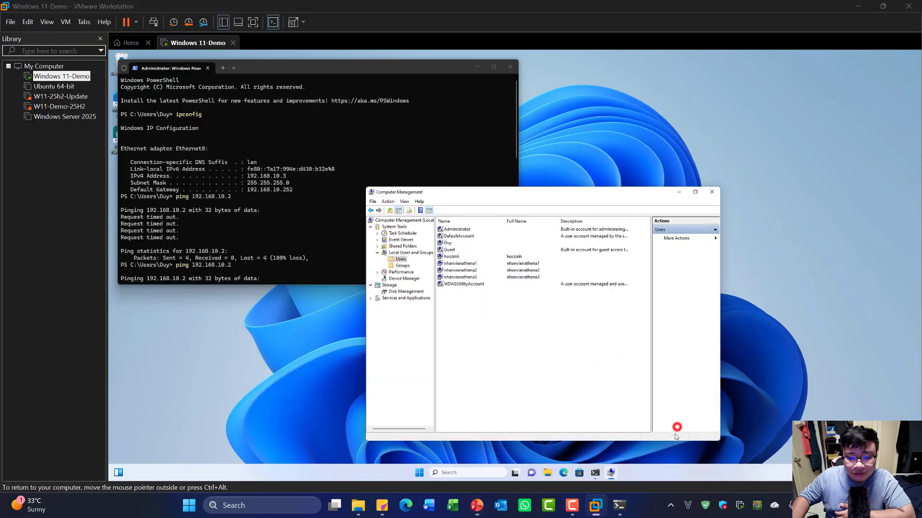
{"action": "left_click", "coordinate": [573, 319]}
{"action": "left_click", "coordinate": [505, 351]}
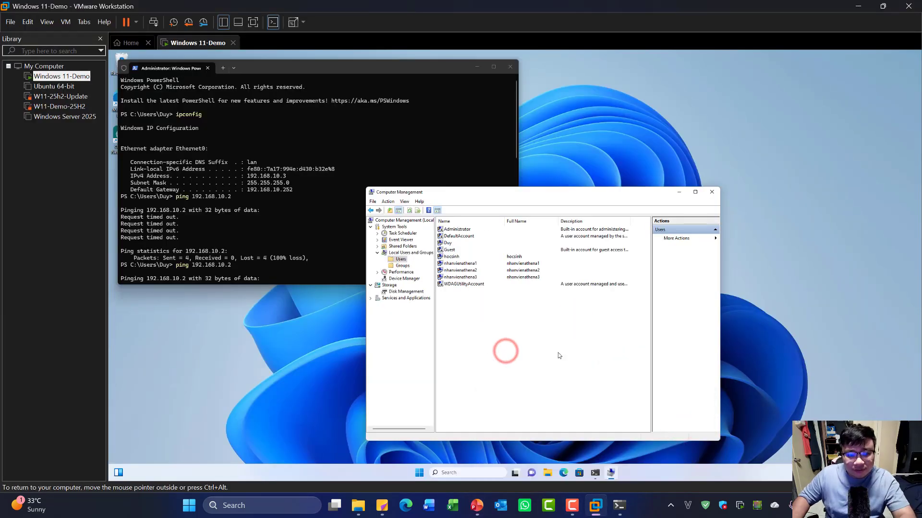
{"action": "right_click", "coordinate": [533, 330]}
{"action": "left_click", "coordinate": [555, 335]}
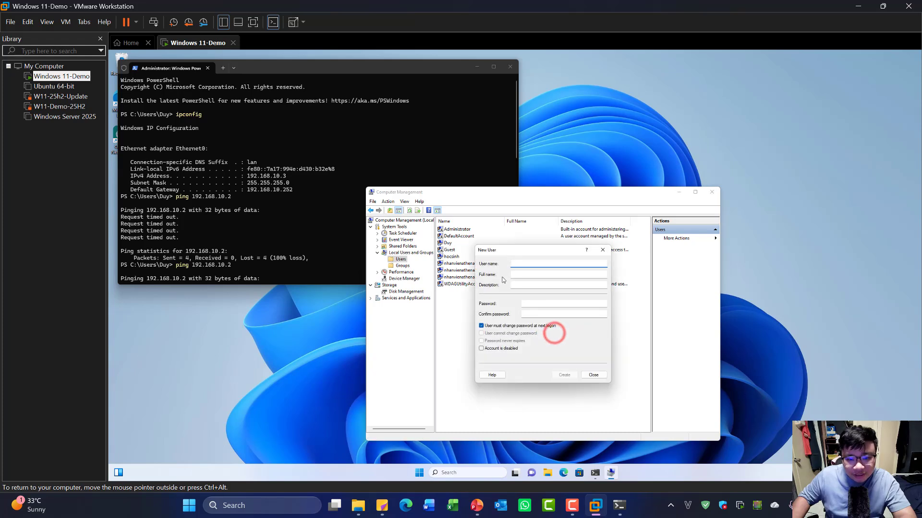
- Create local user giaovien with a password and no forced password change at next logon
{"action": "left_click", "coordinate": [529, 262]}
{"action": "type", "text": "giaovien"}
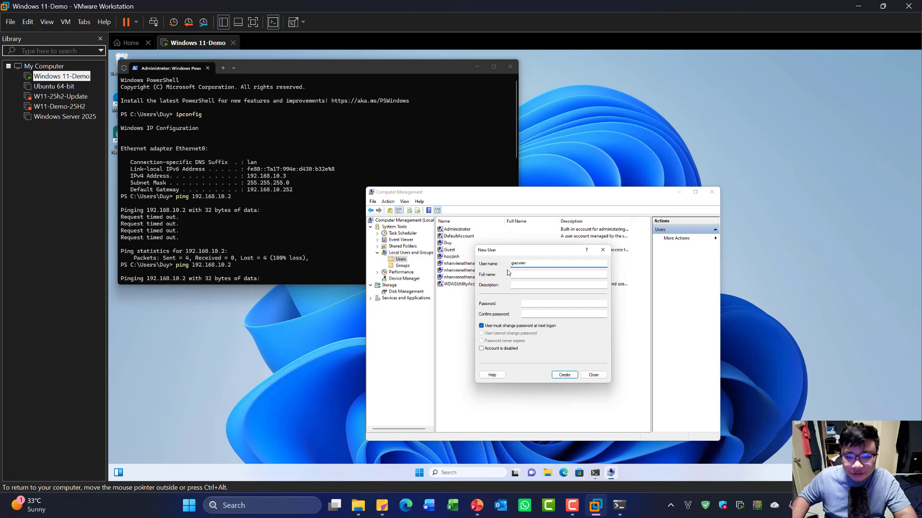
{"action": "left_click", "coordinate": [531, 304]}
{"action": "type", "text": "1234"}
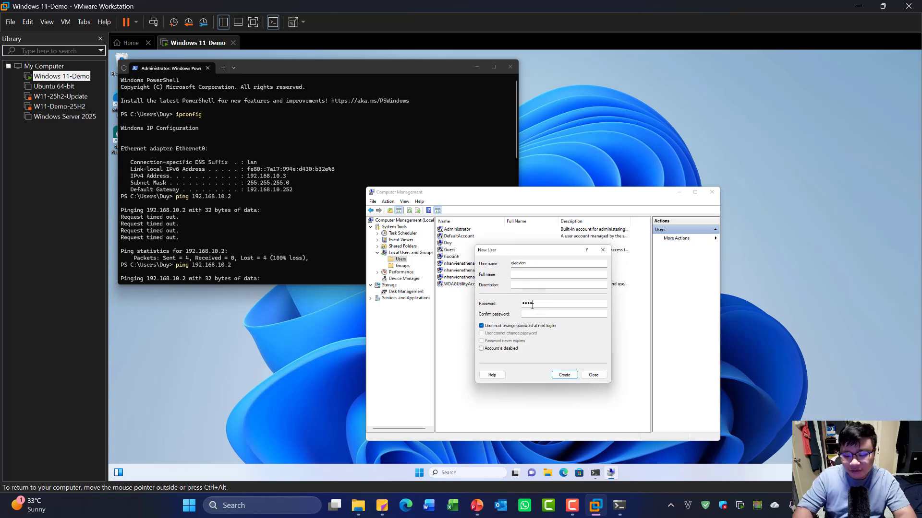
{"action": "left_click", "coordinate": [540, 313]}
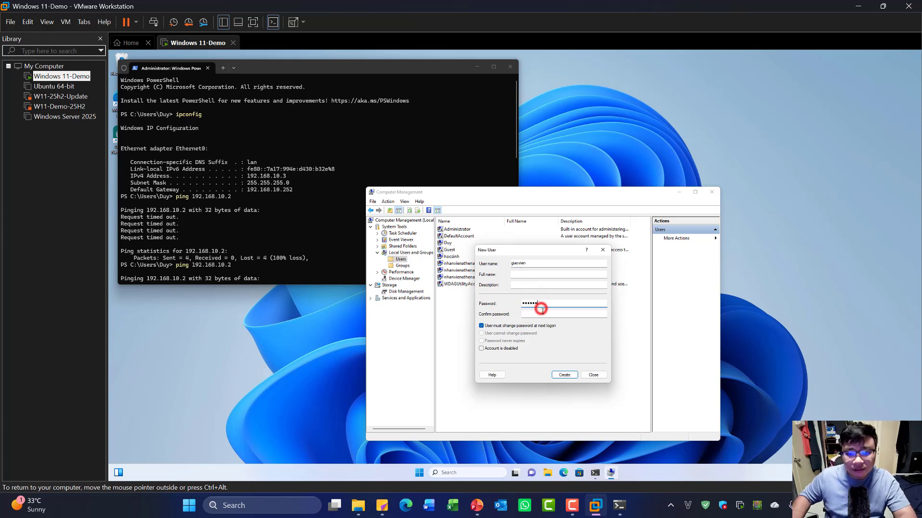
{"action": "type", "text": "123"}
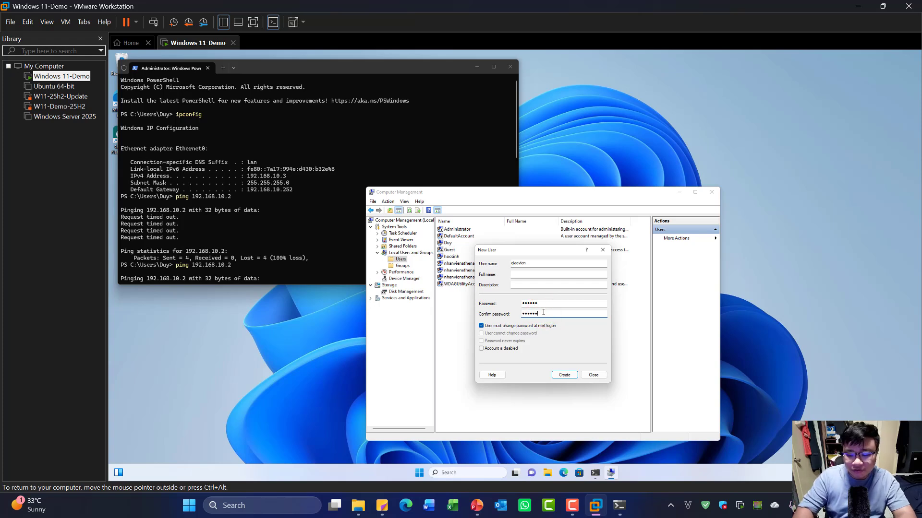
{"action": "left_click", "coordinate": [498, 327]}
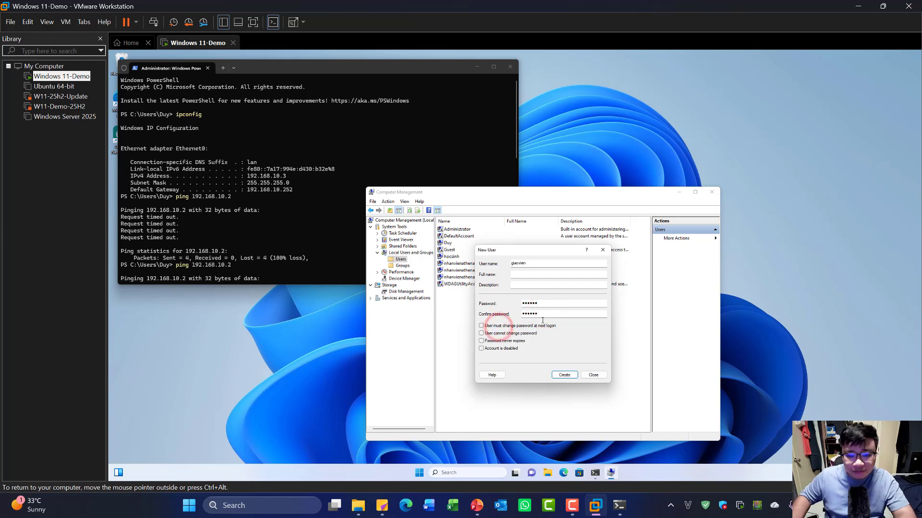
{"action": "left_click", "coordinate": [562, 375]}
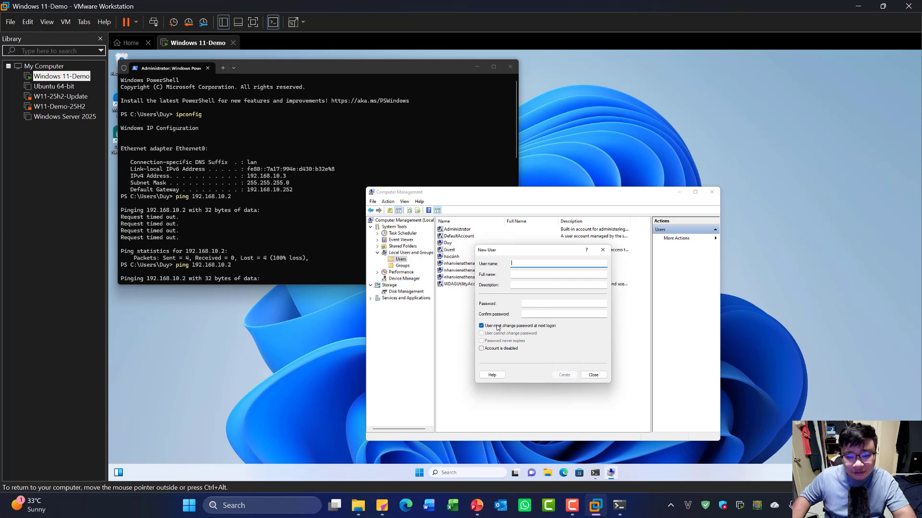
{"action": "left_click", "coordinate": [593, 375]}
{"action": "left_click", "coordinate": [480, 311]}
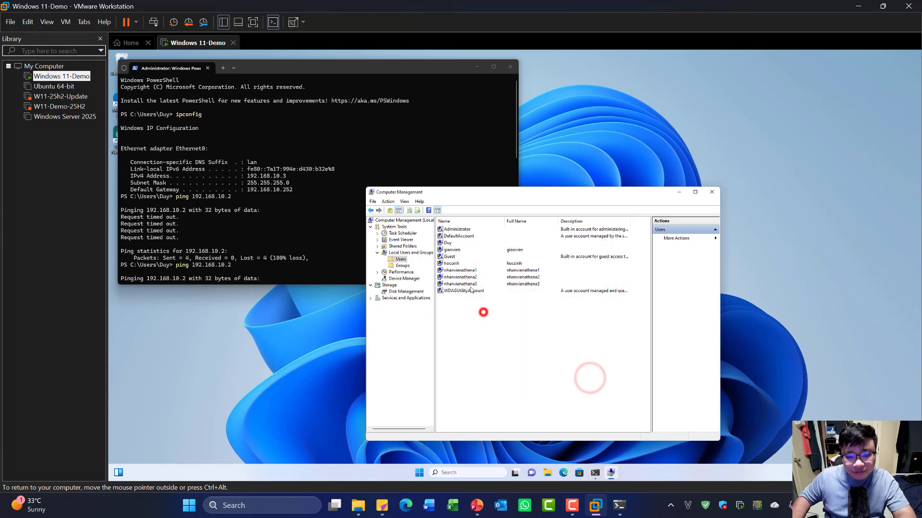
{"action": "left_click", "coordinate": [454, 250]}
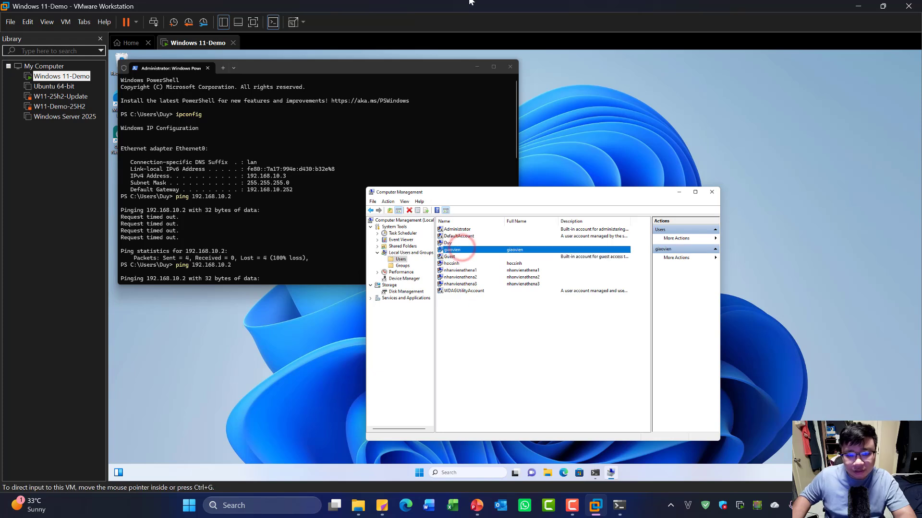
- Close PowerShell and go to System > Remote Desktop in the VM's Settings
{"action": "left_click", "coordinate": [509, 69]}
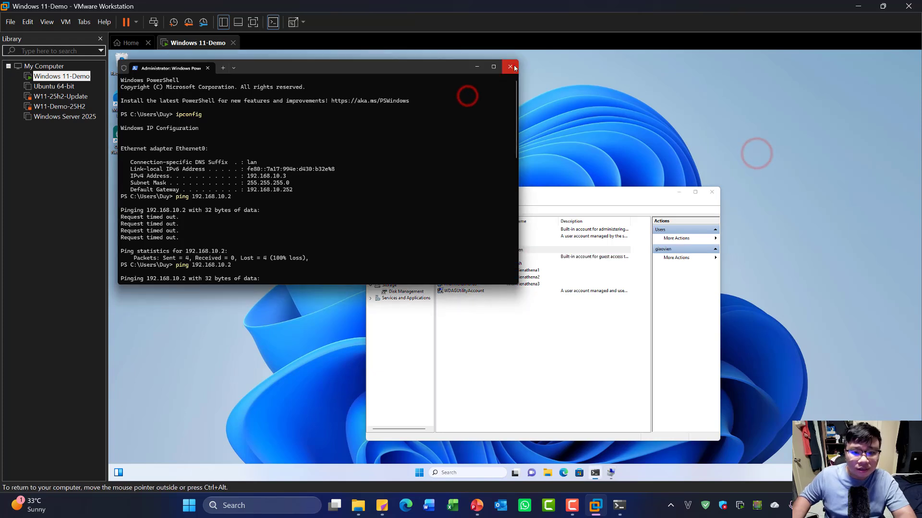
{"action": "left_click", "coordinate": [252, 207]}
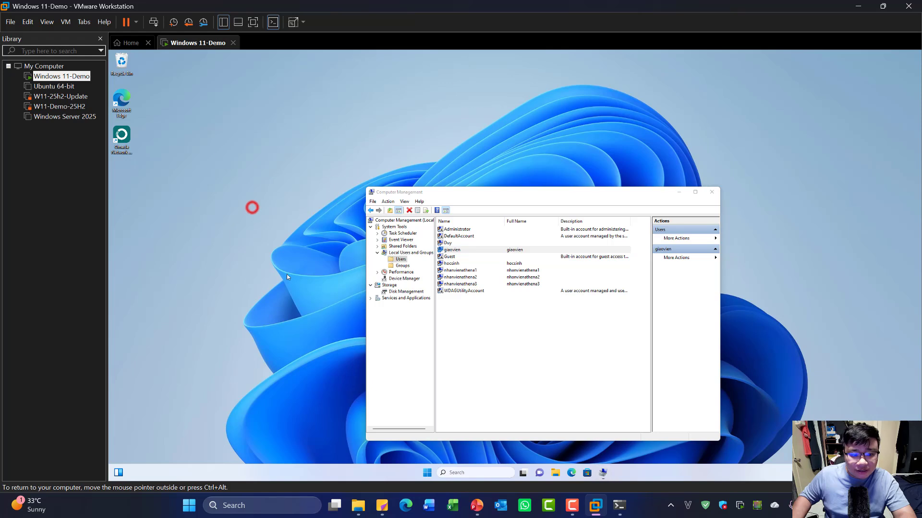
{"action": "left_click", "coordinate": [427, 472]}
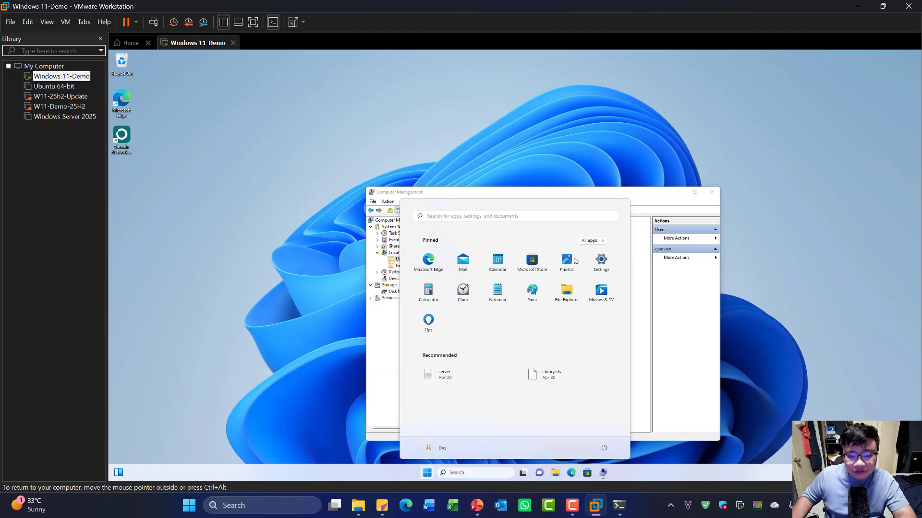
{"action": "left_click", "coordinate": [600, 262]}
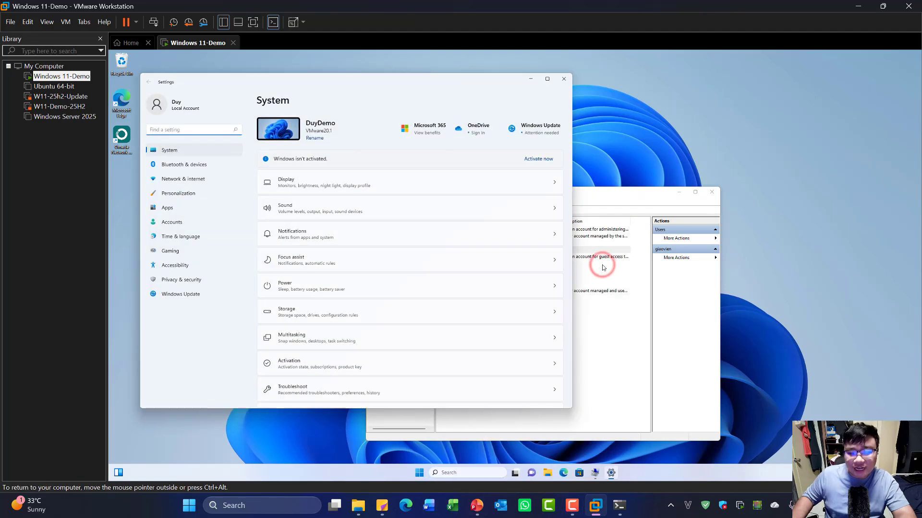
{"action": "scroll", "coordinate": [279, 341], "scroll_direction": "down", "scroll_amount": 8}
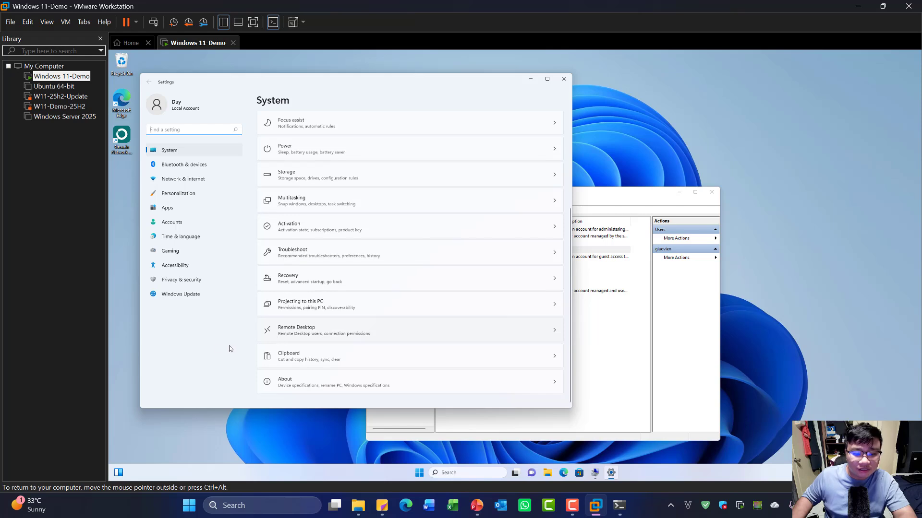
{"action": "left_click", "coordinate": [347, 324]}
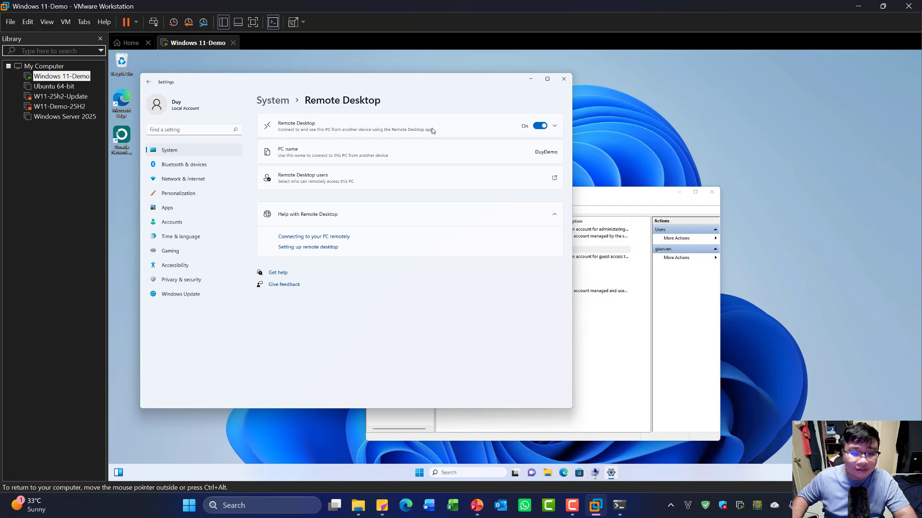
- Switch Remote Desktop off and confirm, then switch it back on and confirm
{"action": "left_click", "coordinate": [554, 127]}
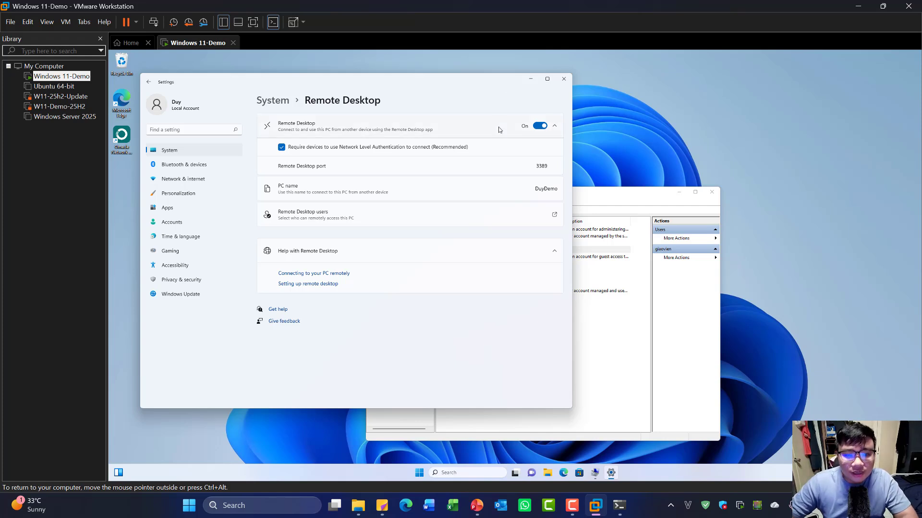
{"action": "left_click", "coordinate": [540, 125]}
{"action": "left_click", "coordinate": [419, 252]}
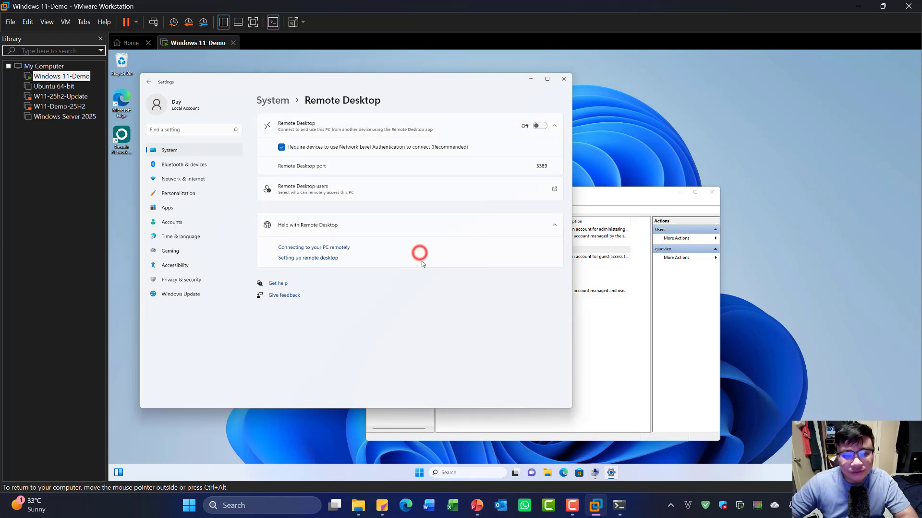
{"action": "left_click", "coordinate": [538, 126]}
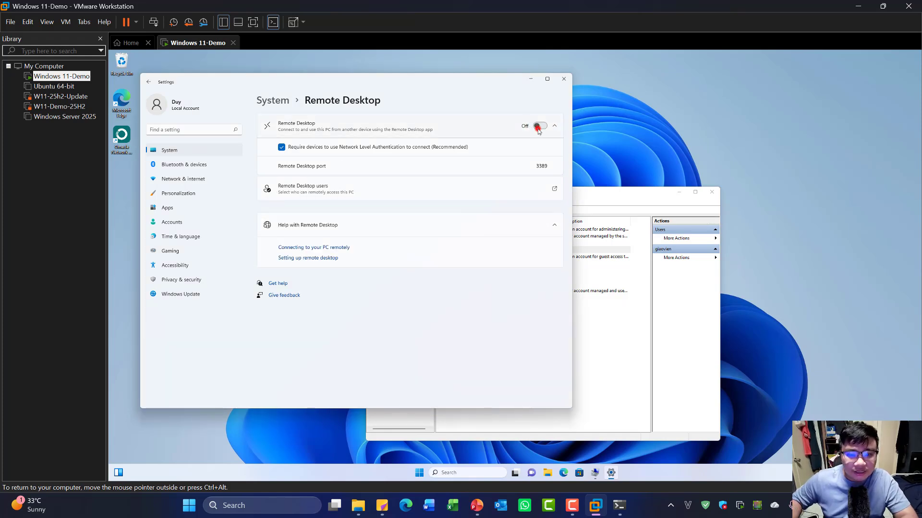
{"action": "left_click", "coordinate": [424, 257]}
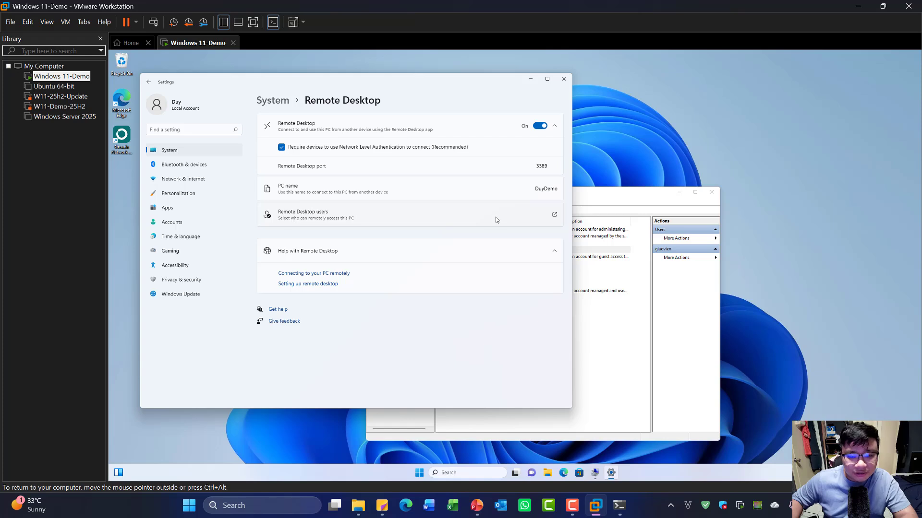
- Add giaovien to the Remote Desktop Users list using Check Names, and save
{"action": "left_click", "coordinate": [532, 220]}
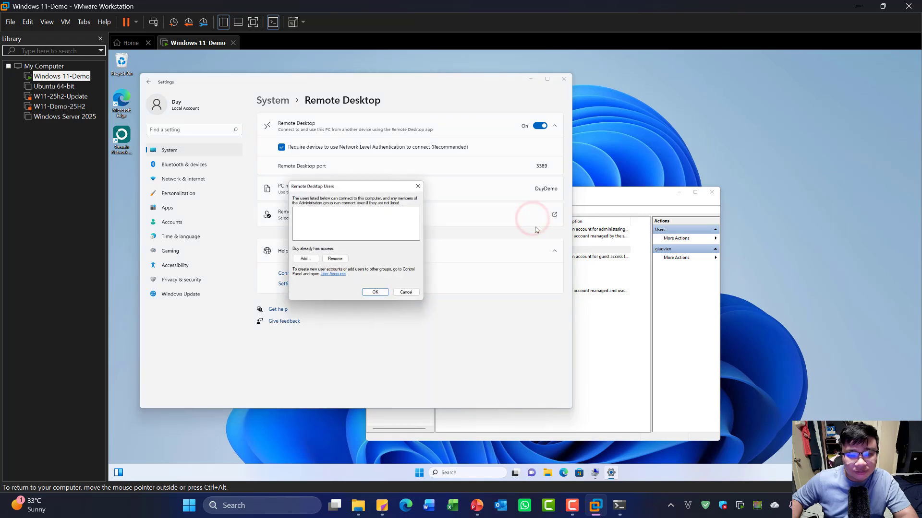
{"action": "left_click", "coordinate": [322, 217]}
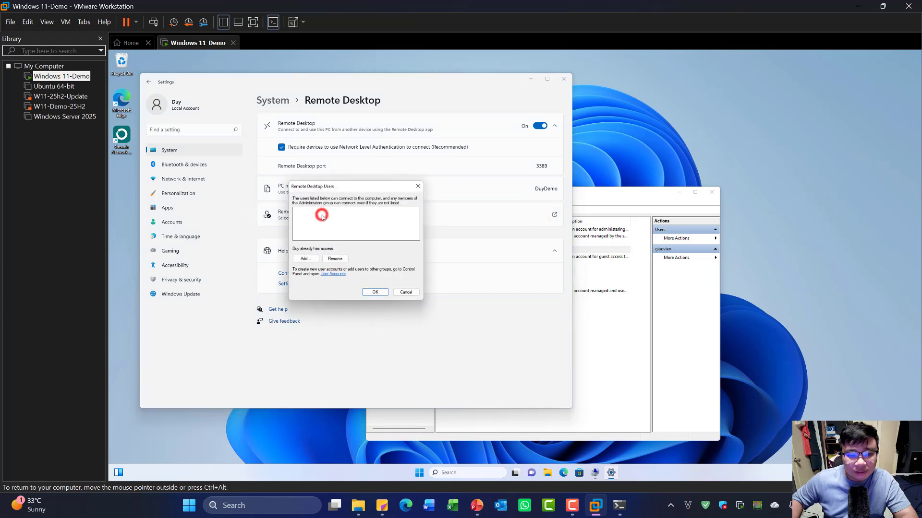
{"action": "left_click", "coordinate": [306, 259]}
{"action": "type", "text": "giaovien"}
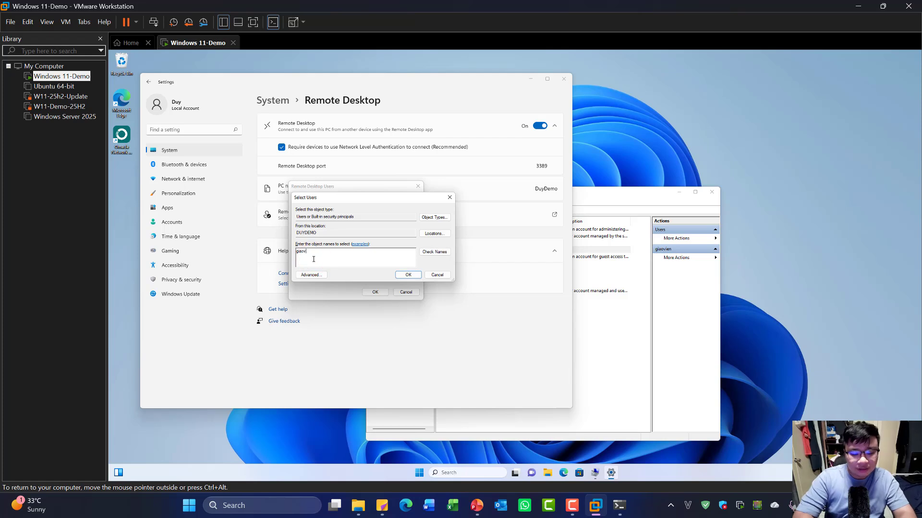
{"action": "left_click", "coordinate": [435, 252]}
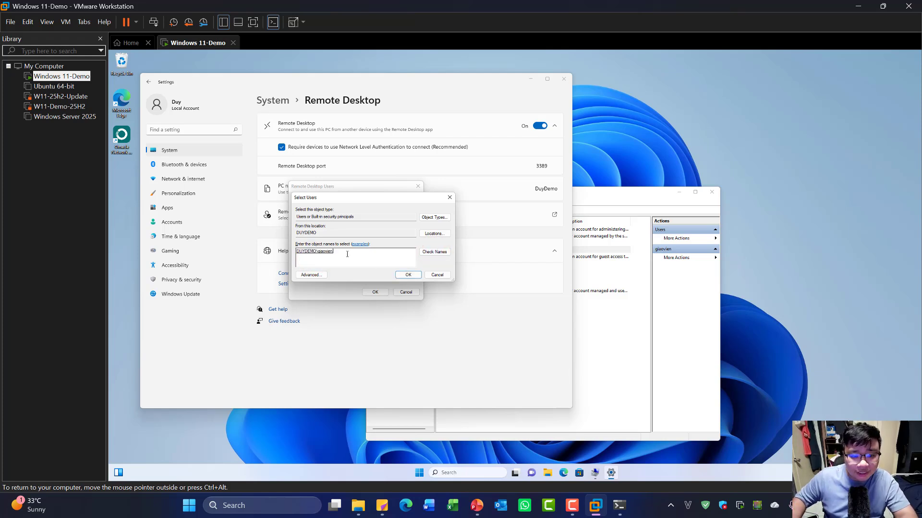
{"action": "left_click", "coordinate": [409, 275]}
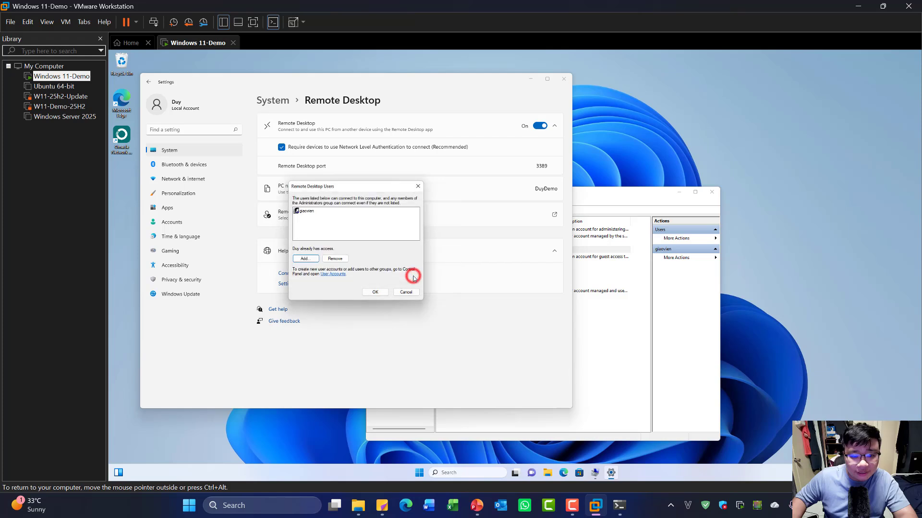
{"action": "left_click", "coordinate": [375, 292]}
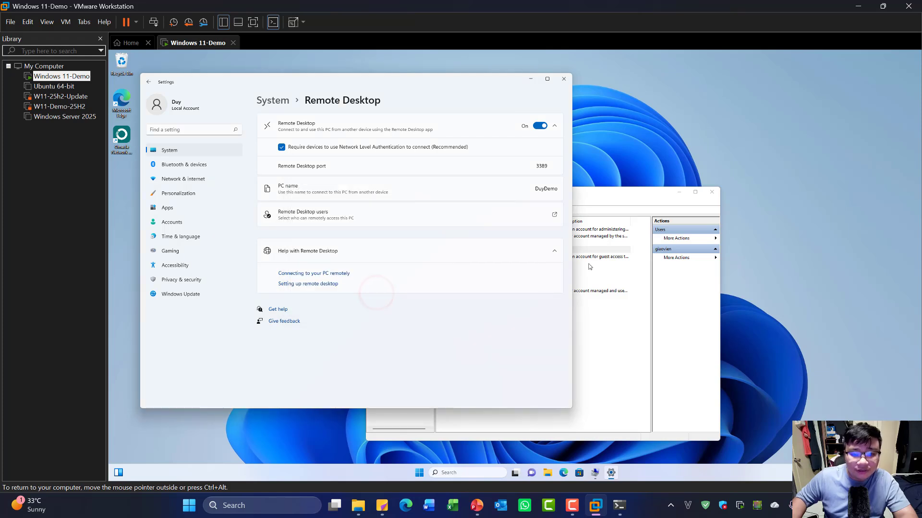
- Reopen the Remote Desktop Users list to confirm giaovien is listed, then cancel
{"action": "left_click", "coordinate": [643, 344]}
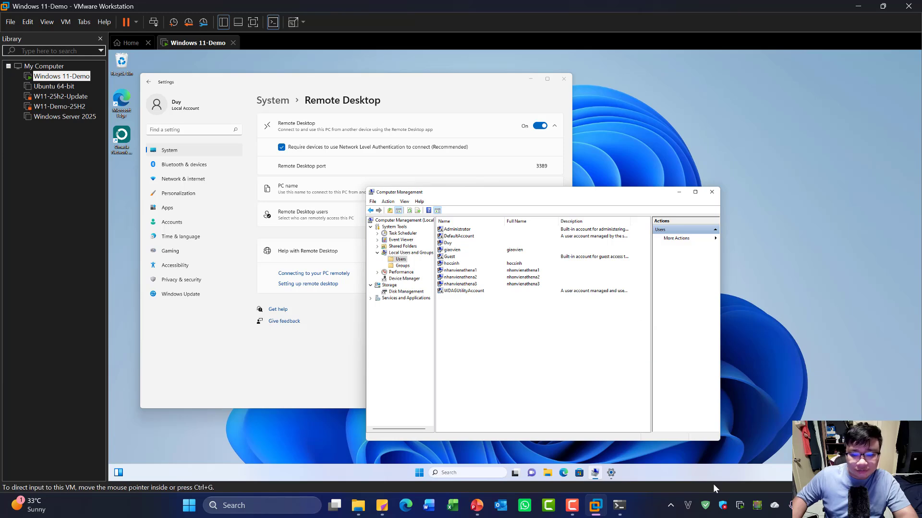
{"action": "mouse_move", "coordinate": [478, 507]}
{"action": "left_click", "coordinate": [494, 447]}
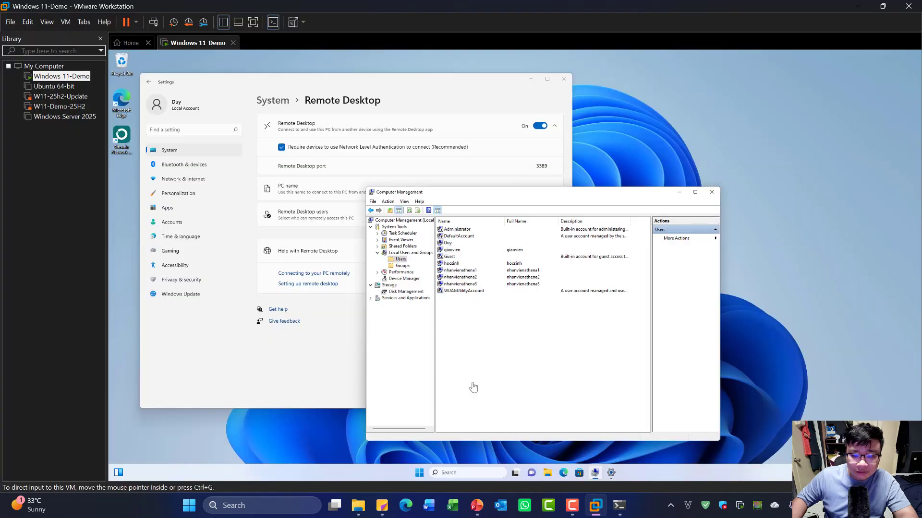
{"action": "left_click", "coordinate": [523, 374]}
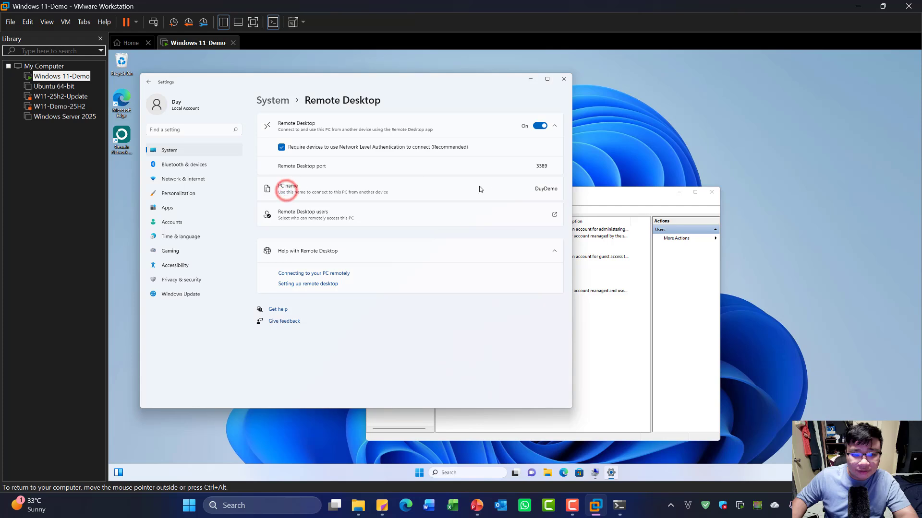
{"action": "left_click", "coordinate": [538, 219]}
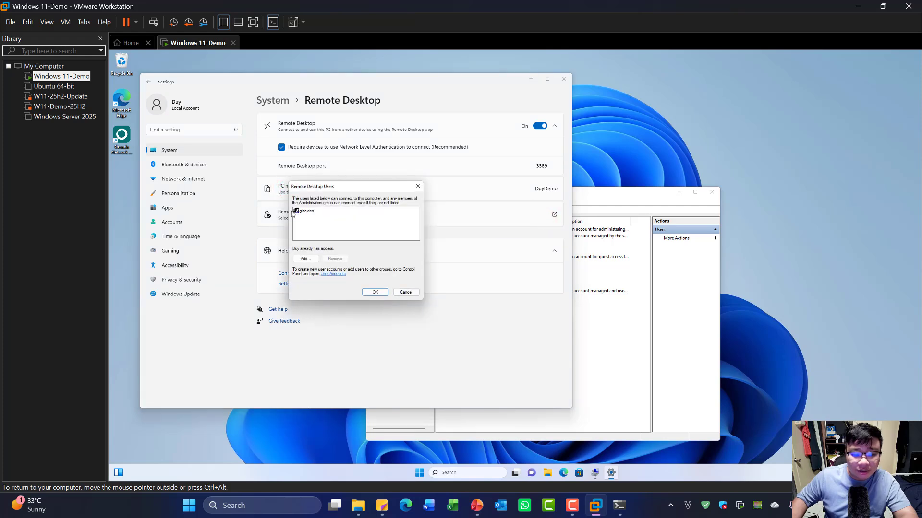
{"action": "left_click", "coordinate": [310, 214]}
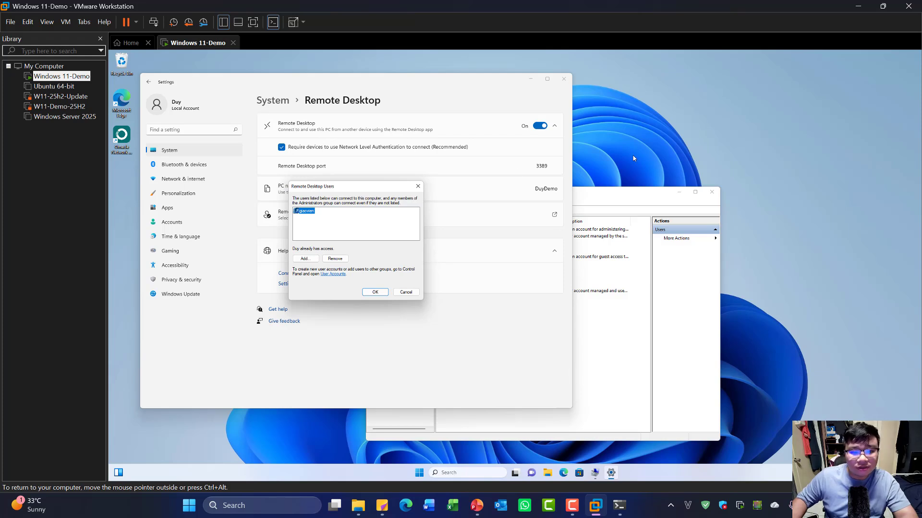
{"action": "left_click", "coordinate": [405, 293]}
{"action": "left_click", "coordinate": [233, 505]}
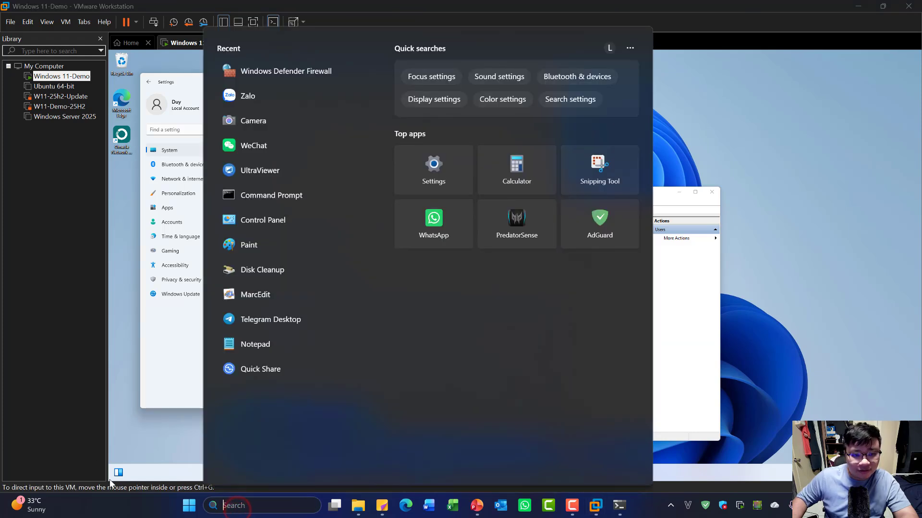
- Launch Remote Desktop Connection via 'rdp' search and connect to 192.168.10.3, accepting the certificate
{"action": "type", "text": "excel"}
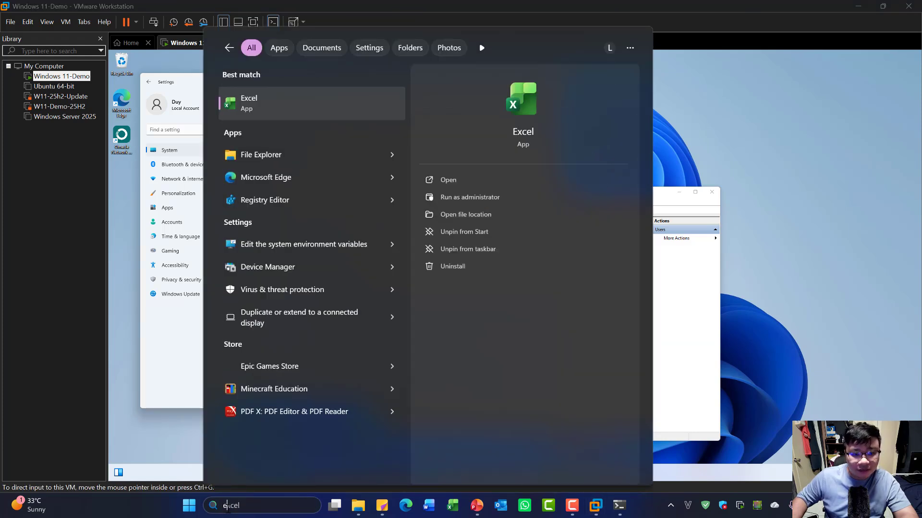
{"action": "key", "text": "ctrl+a"}
{"action": "type", "text": "rdp"}
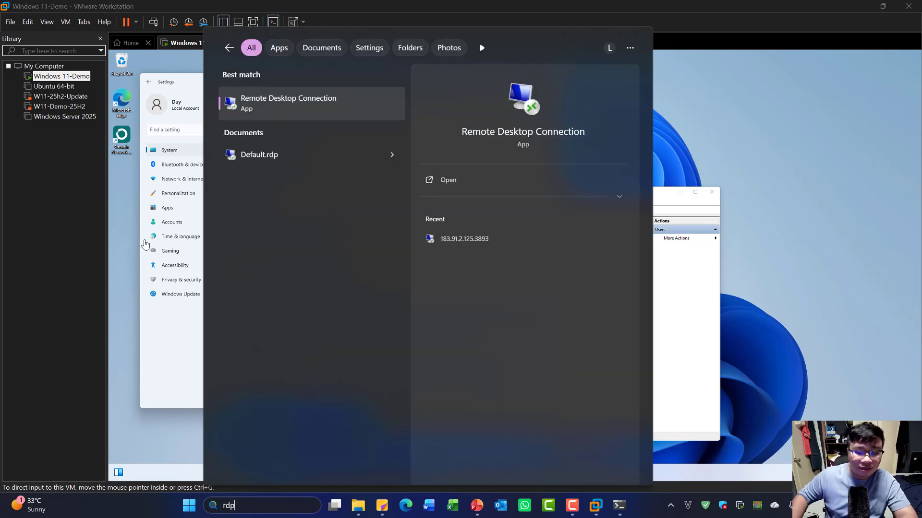
{"action": "left_click", "coordinate": [362, 105]}
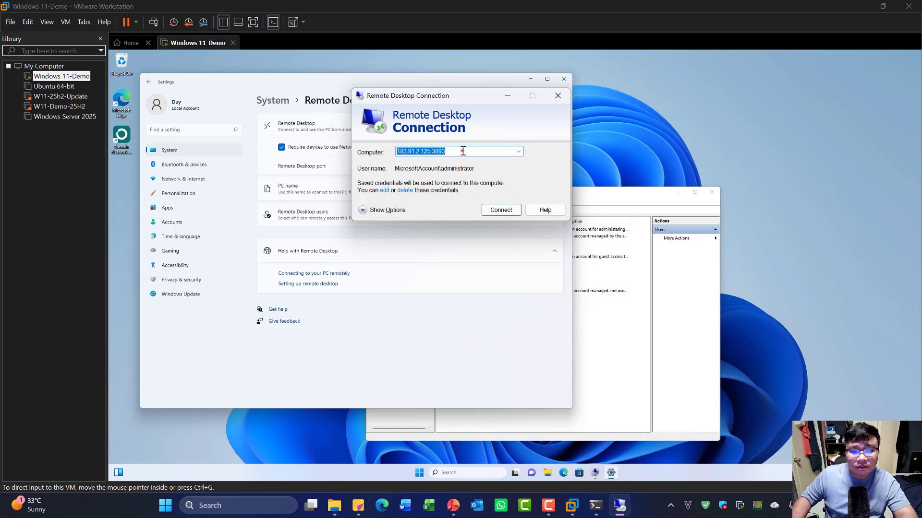
{"action": "left_click", "coordinate": [462, 152]}
{"action": "double_click", "coordinate": [481, 151]}
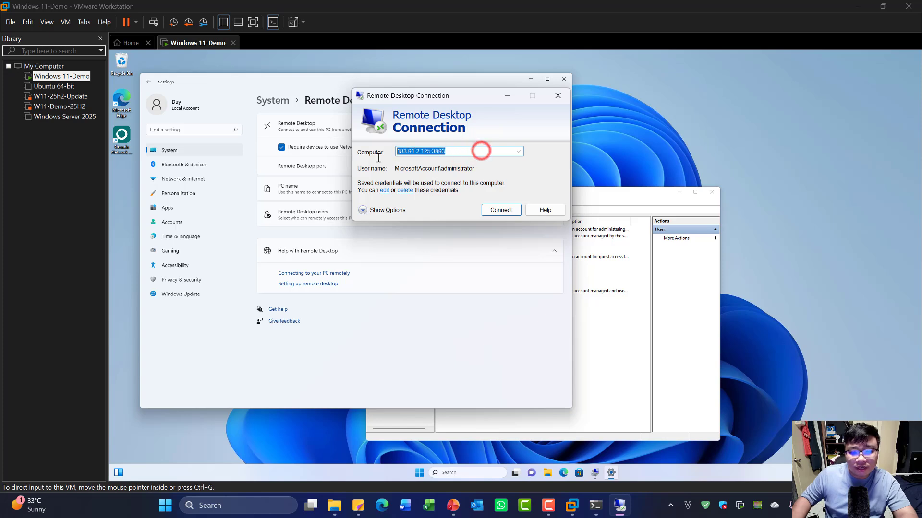
{"action": "key", "text": "BackSpace"}
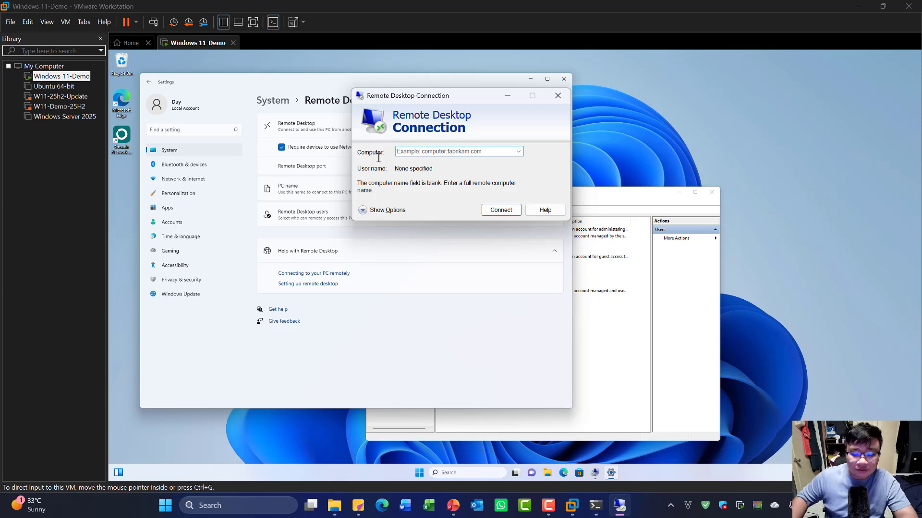
{"action": "type", "text": "192.168"}
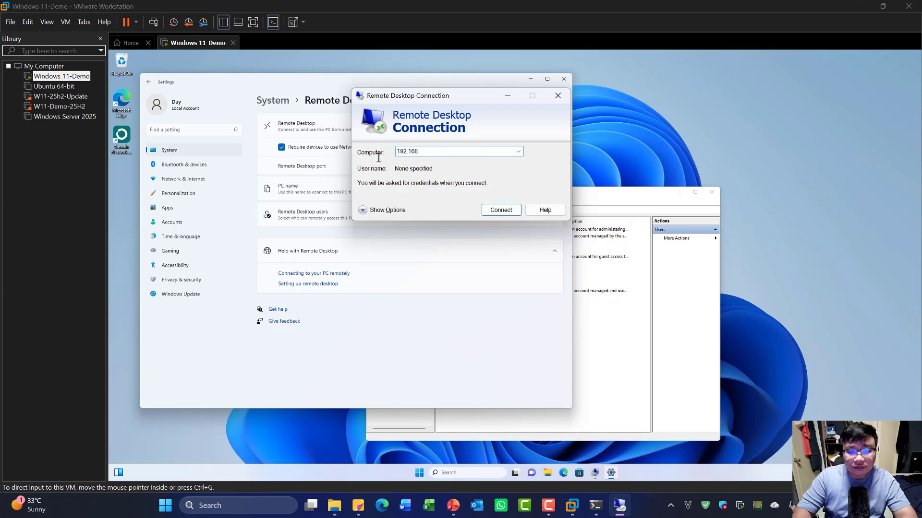
{"action": "type", "text": ".10.3"}
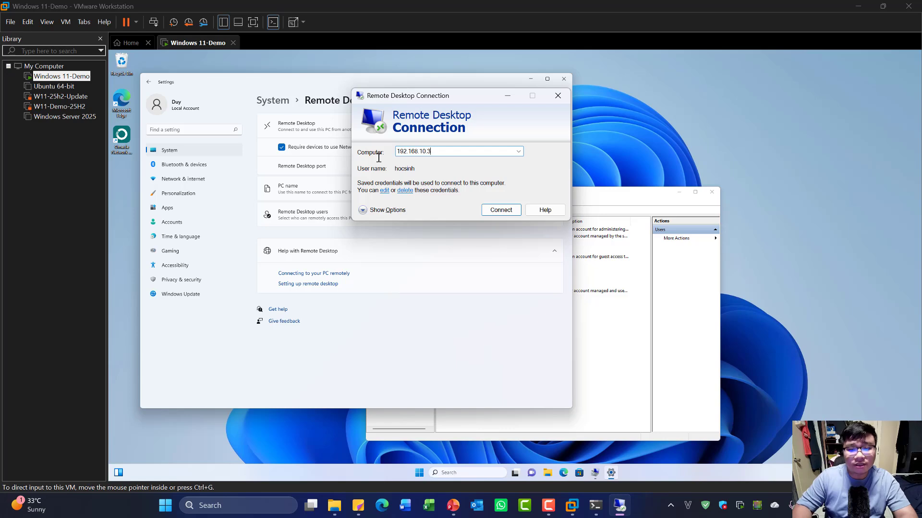
{"action": "key", "text": "Return"}
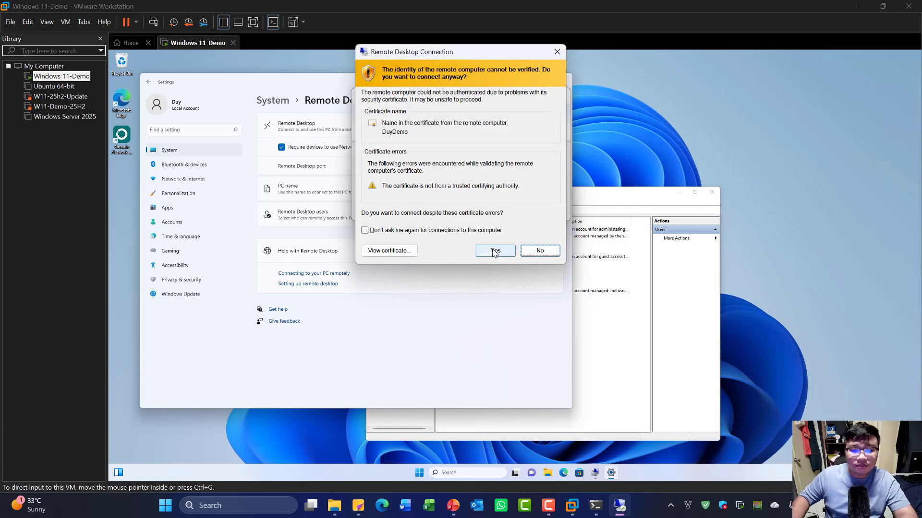
{"action": "left_click", "coordinate": [496, 249]}
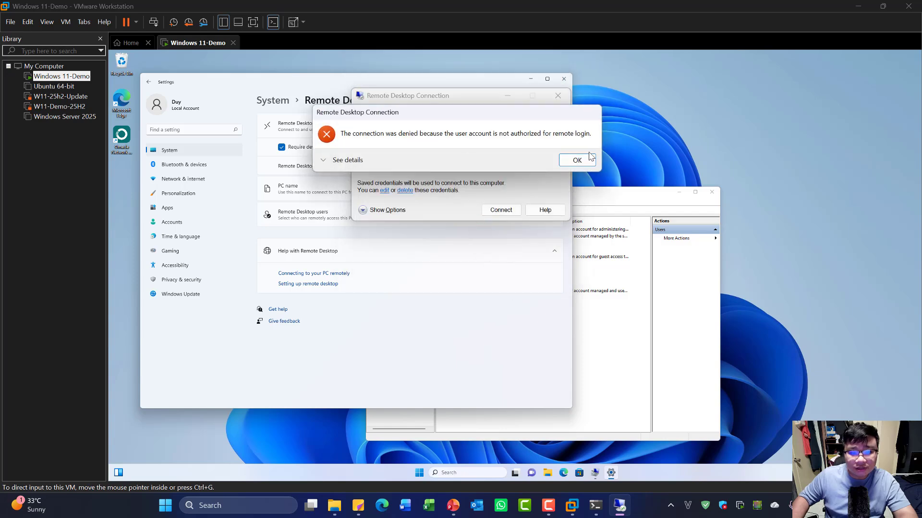
{"action": "left_click", "coordinate": [576, 160]}
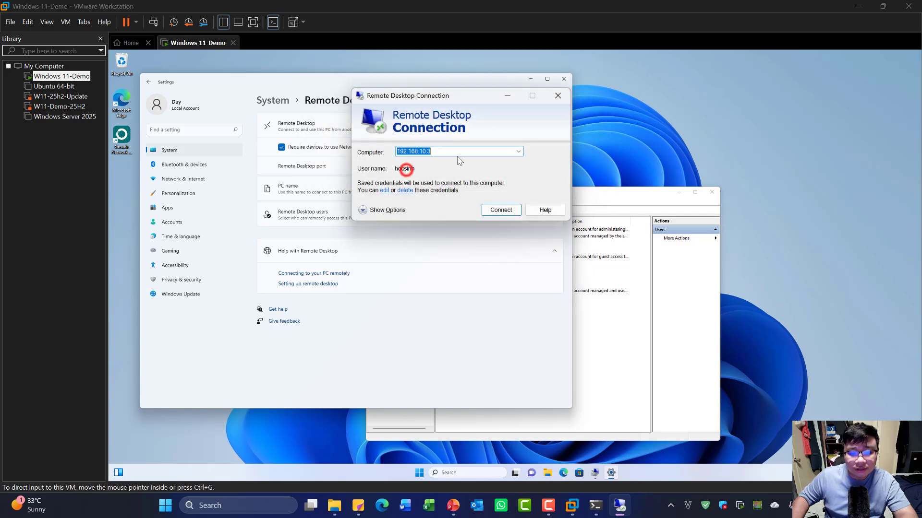
- Cancel a credential change and retry as hocsinh; the connection is denied as unauthorized
{"action": "left_click", "coordinate": [384, 191]}
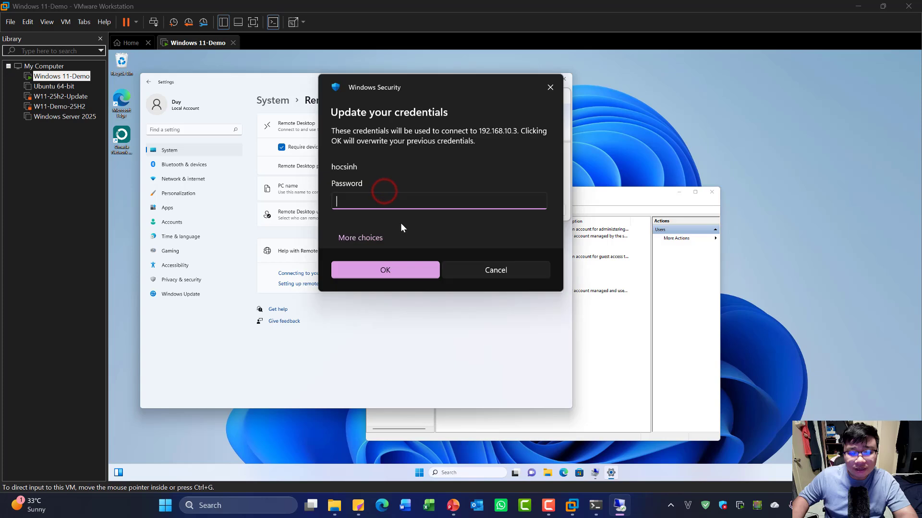
{"action": "left_click", "coordinate": [370, 237]}
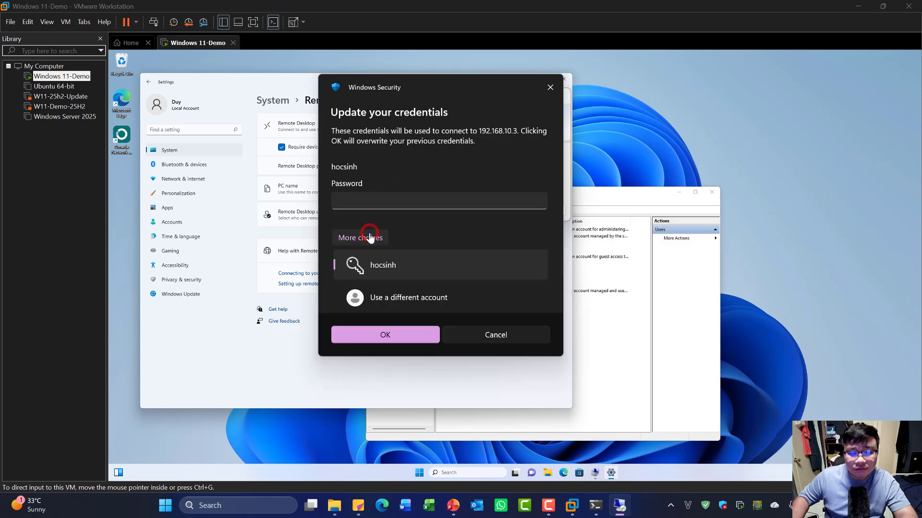
{"action": "left_click", "coordinate": [396, 299]}
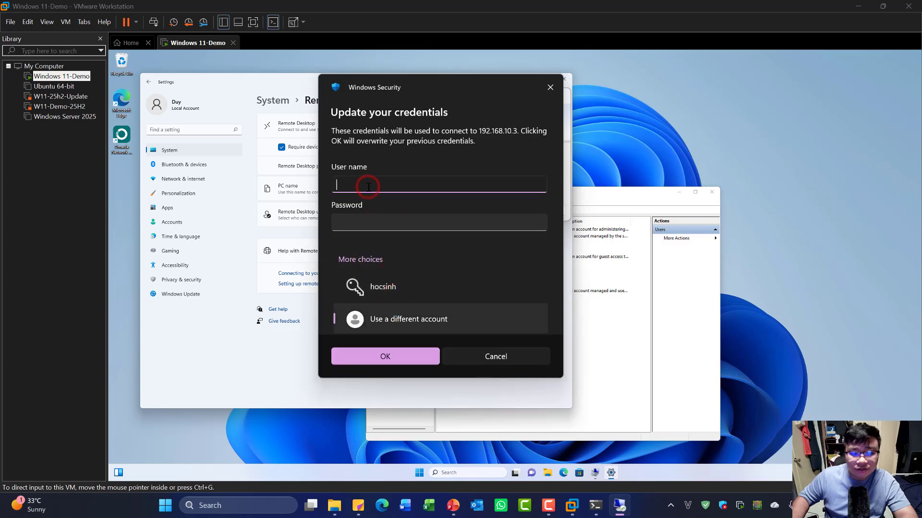
{"action": "type", "text": "giaovien"}
{"action": "key", "text": "Tab"}
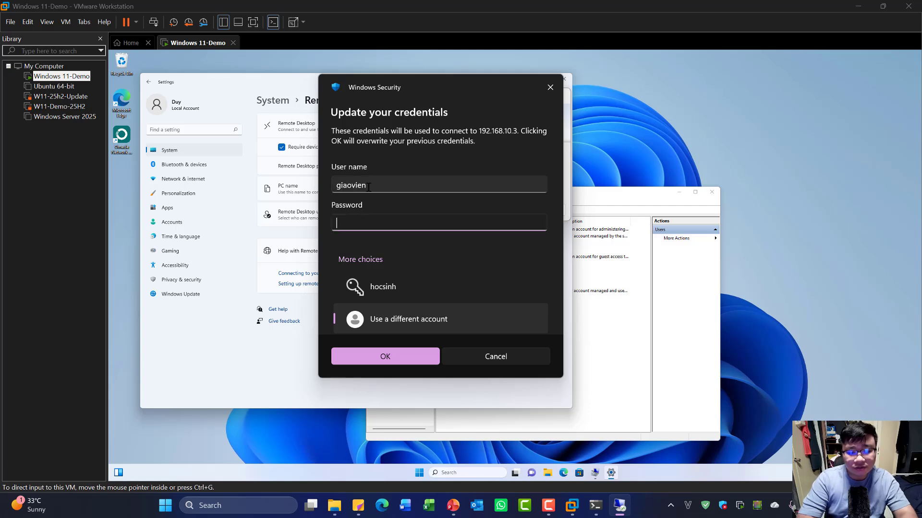
{"action": "left_click", "coordinate": [506, 356]}
{"action": "left_click", "coordinate": [494, 212]}
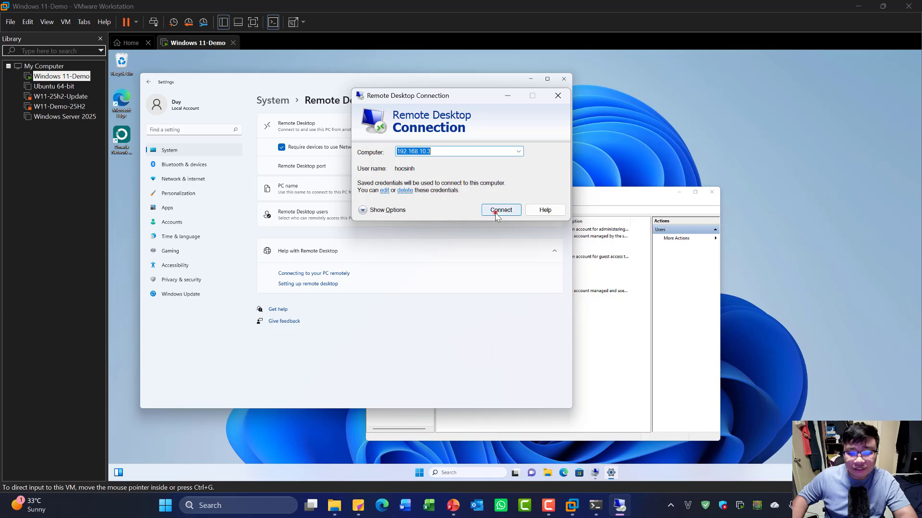
{"action": "left_click_drag", "start_coordinate": [486, 117], "coordinate": [489, 73]}
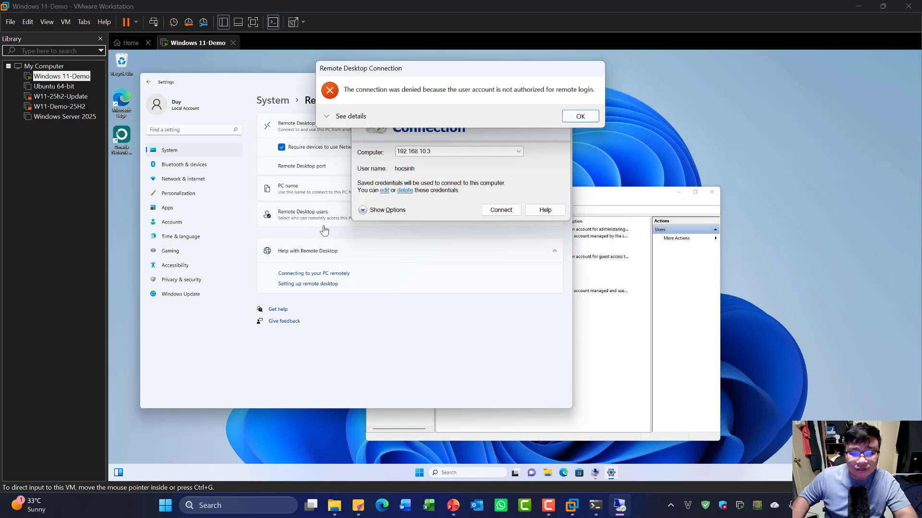
{"action": "left_click", "coordinate": [580, 117]}
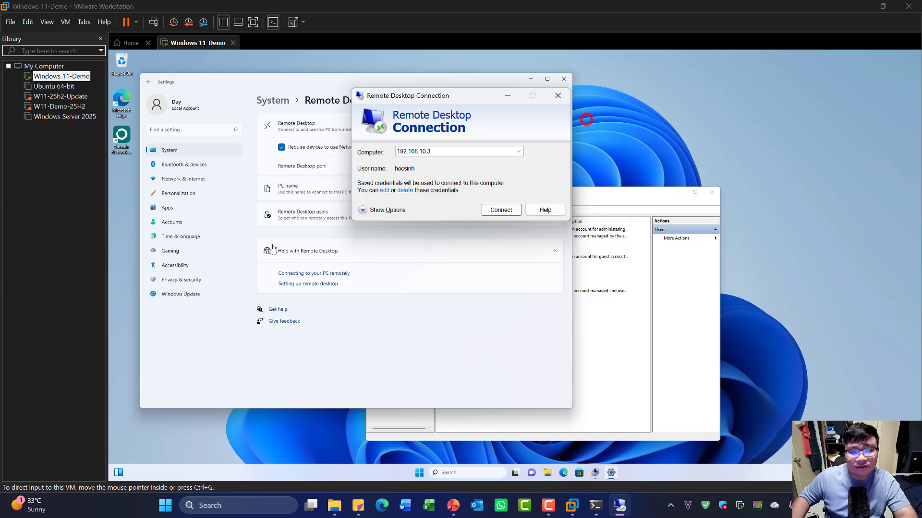
- Replace the saved credentials with the giaovien account and its password, then connect to 192.168.10.3
{"action": "left_click", "coordinate": [384, 190]}
{"action": "left_click", "coordinate": [351, 239]}
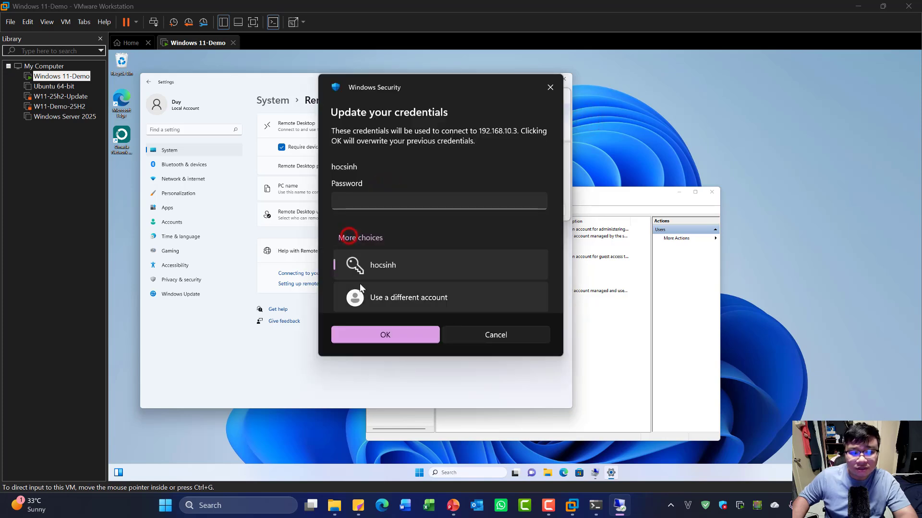
{"action": "left_click", "coordinate": [370, 296]}
{"action": "type", "text": "giaovien"}
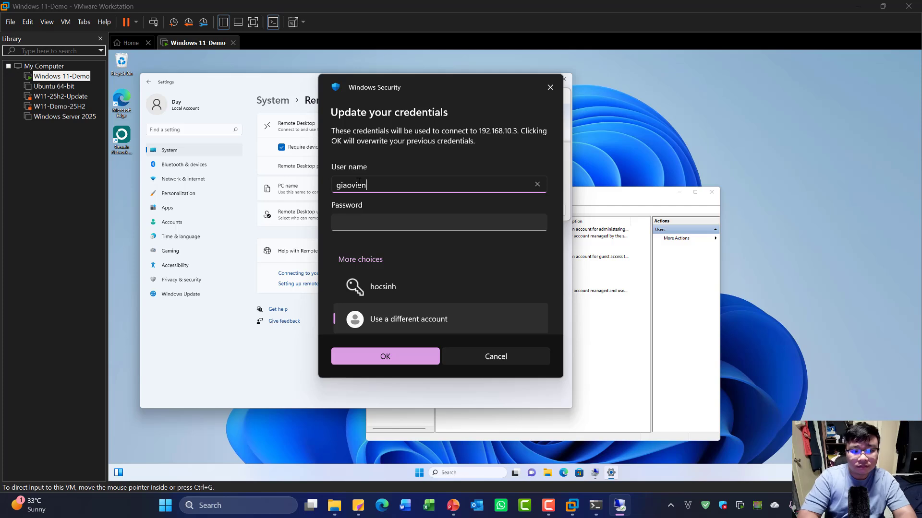
{"action": "key", "text": "Tab"}
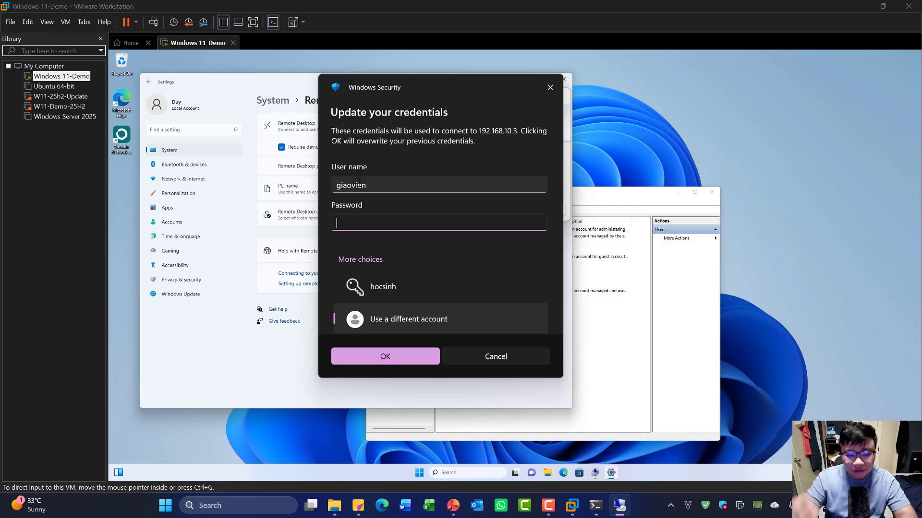
{"action": "type", "text": "1234"}
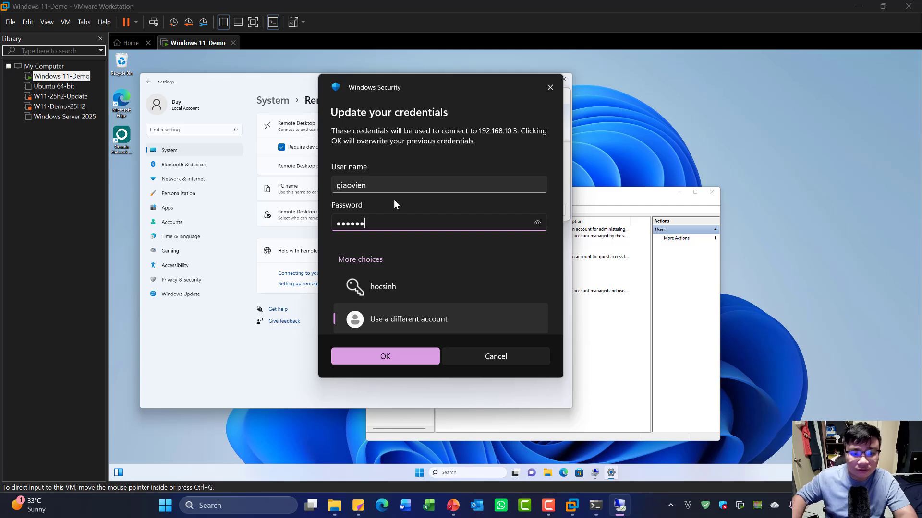
{"action": "left_click", "coordinate": [411, 358]}
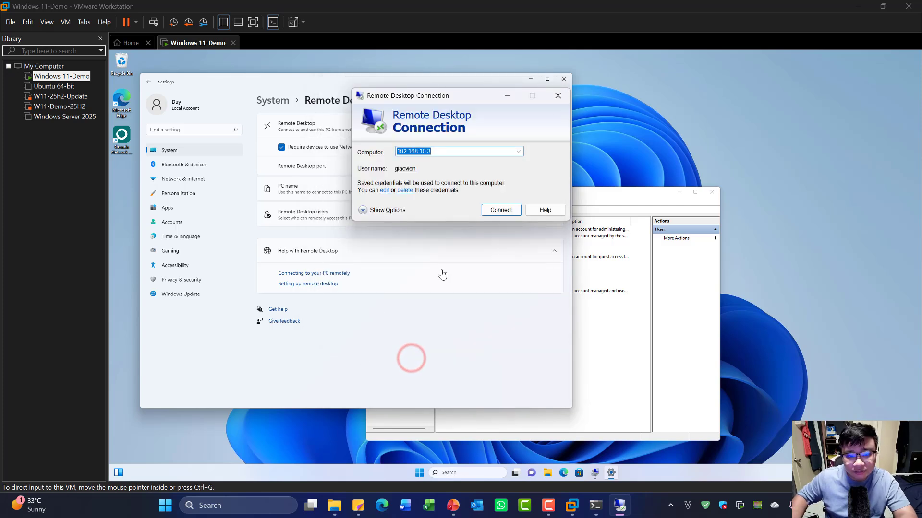
{"action": "left_click", "coordinate": [501, 210]}
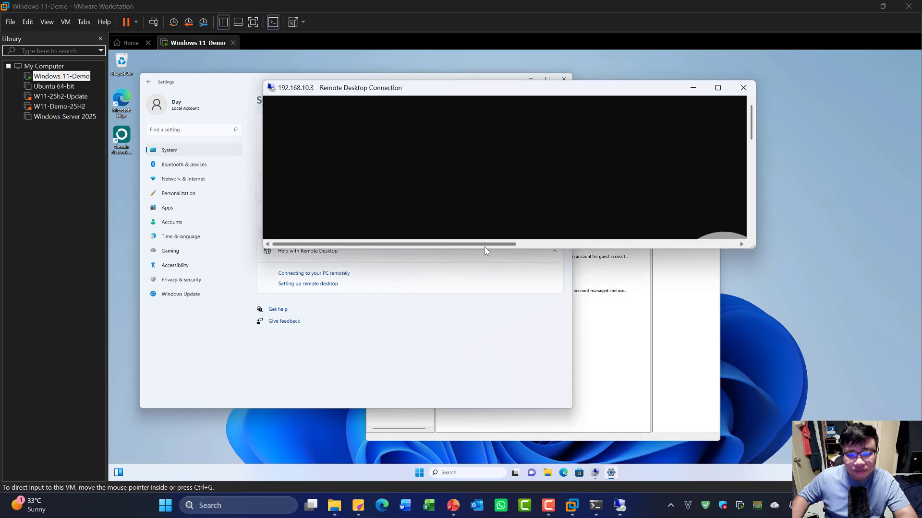
- Enlarge the Remote Desktop window to see giaovien's sign-in prompt
{"action": "left_click", "coordinate": [612, 246]}
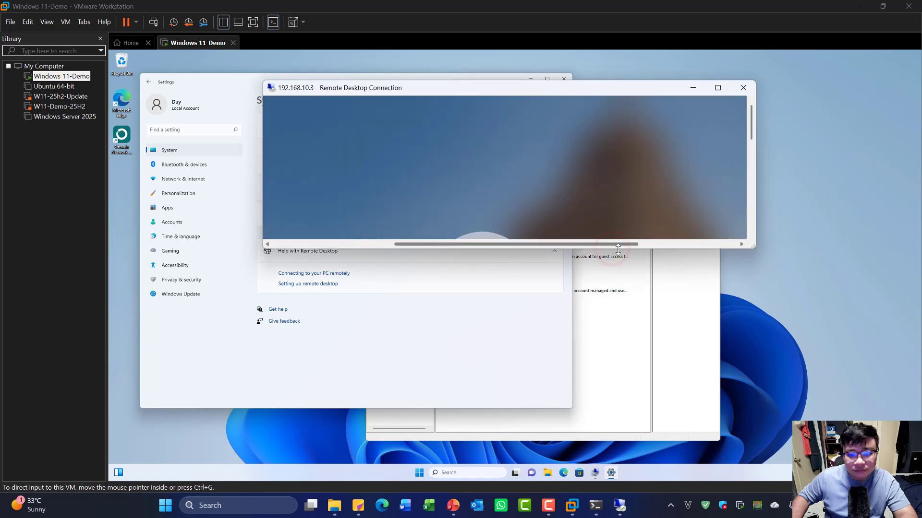
{"action": "left_click_drag", "start_coordinate": [618, 250], "coordinate": [636, 440]}
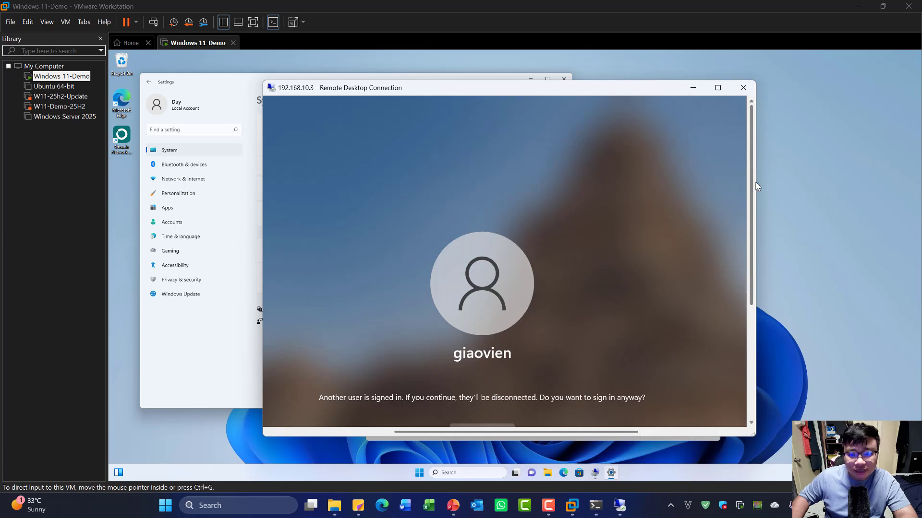
{"action": "left_click_drag", "start_coordinate": [753, 184], "coordinate": [826, 185]}
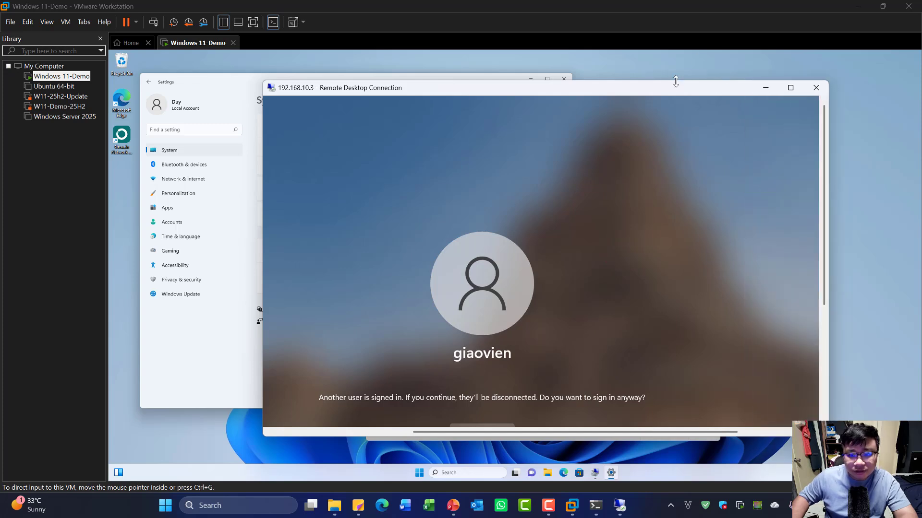
{"action": "left_click_drag", "start_coordinate": [676, 81], "coordinate": [676, 37]}
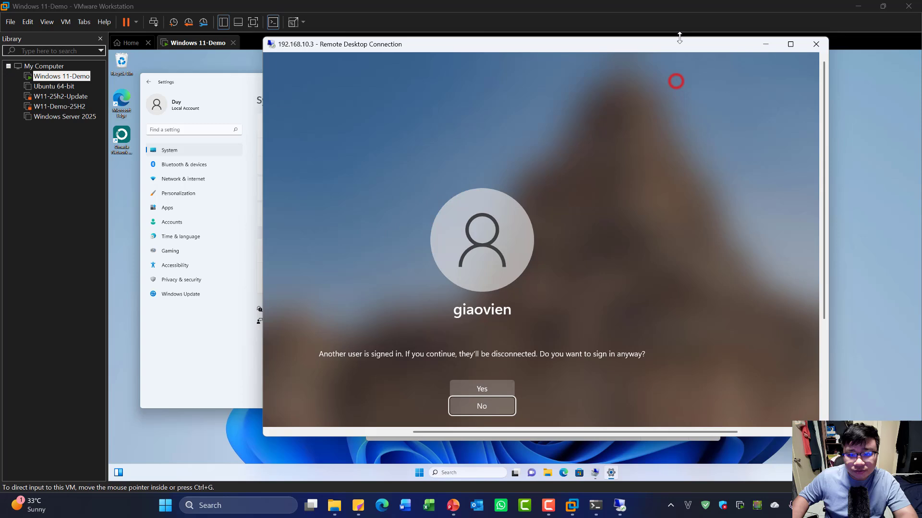
- Approve giaovien's sign-in in the RDP prompt and the VM's connection request, then enlarge the RDP window
{"action": "left_click", "coordinate": [472, 389]}
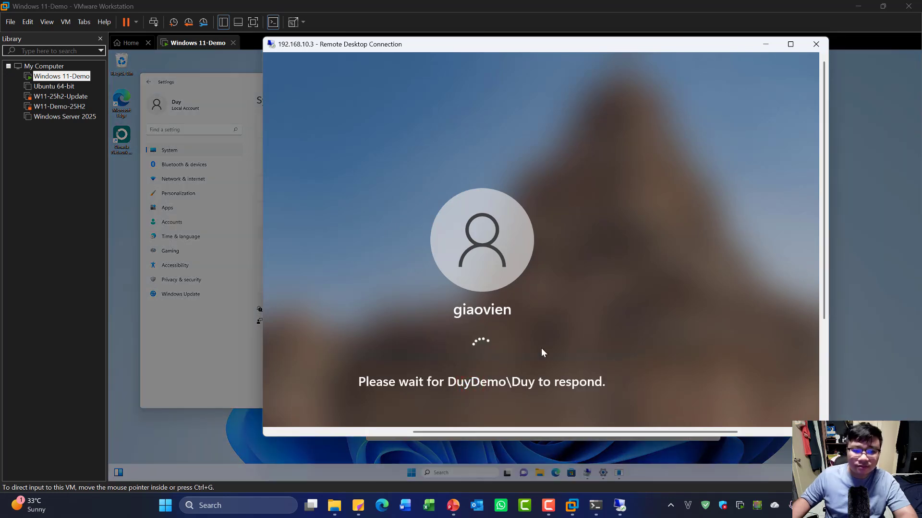
{"action": "left_click_drag", "start_coordinate": [679, 48], "coordinate": [921, 82]}
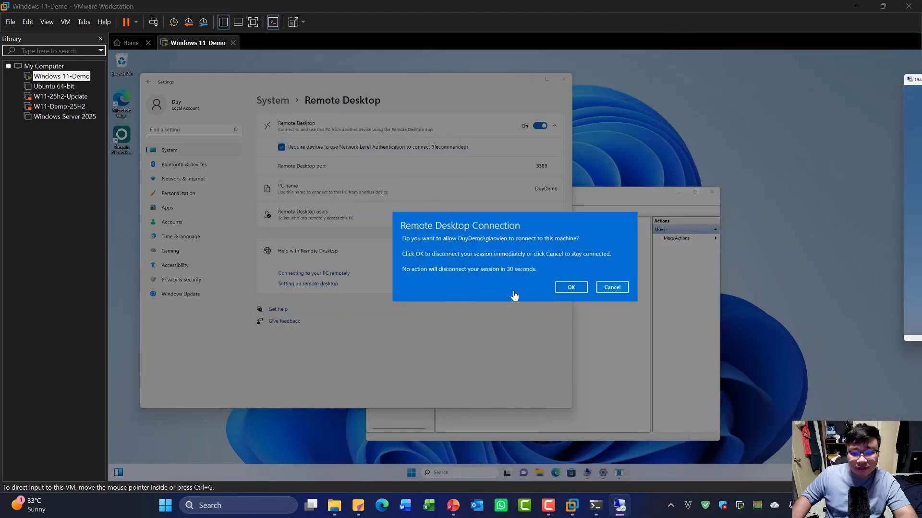
{"action": "left_click", "coordinate": [576, 289]}
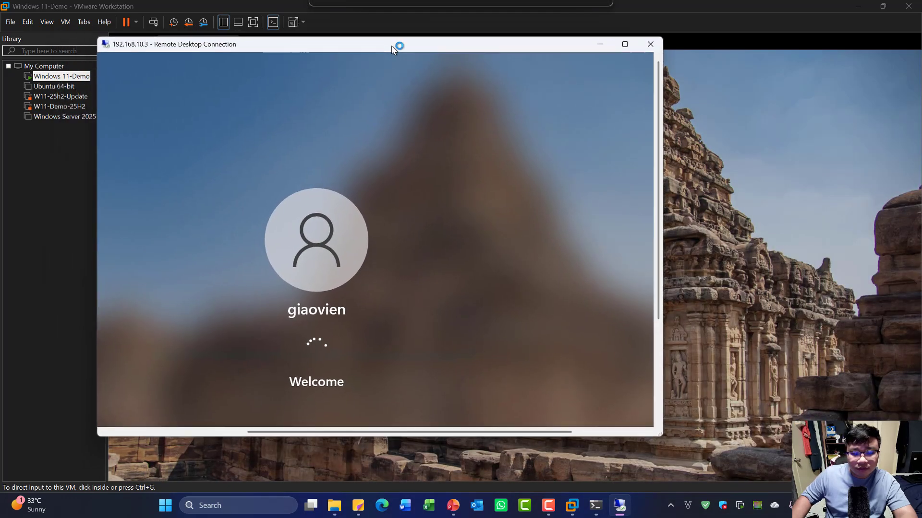
{"action": "left_click_drag", "start_coordinate": [662, 435], "coordinate": [811, 489]}
- Maximize the remote session, turn off all first-logon privacy options and accept them
{"action": "left_click", "coordinate": [778, 43]}
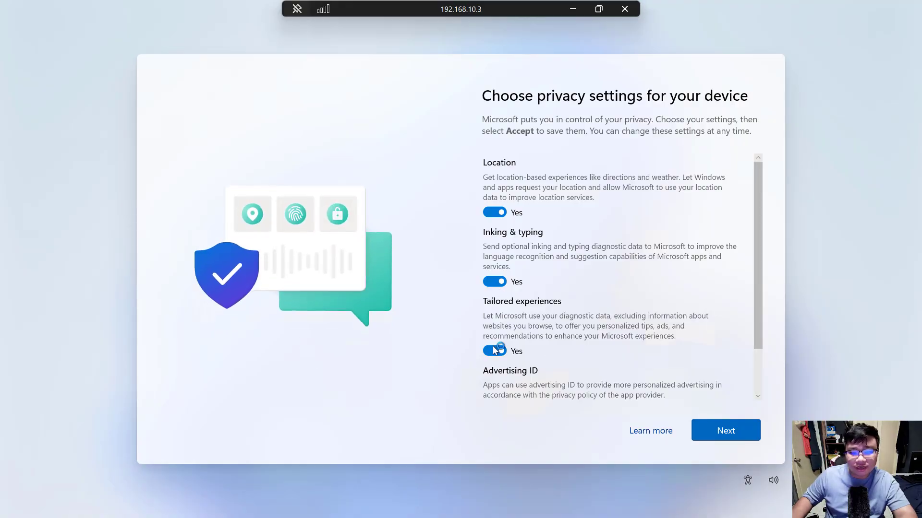
{"action": "left_click", "coordinate": [496, 342]}
{"action": "left_click", "coordinate": [496, 281]}
{"action": "left_click", "coordinate": [496, 212]}
{"action": "scroll", "coordinate": [504, 347], "scroll_direction": "down", "scroll_amount": 1}
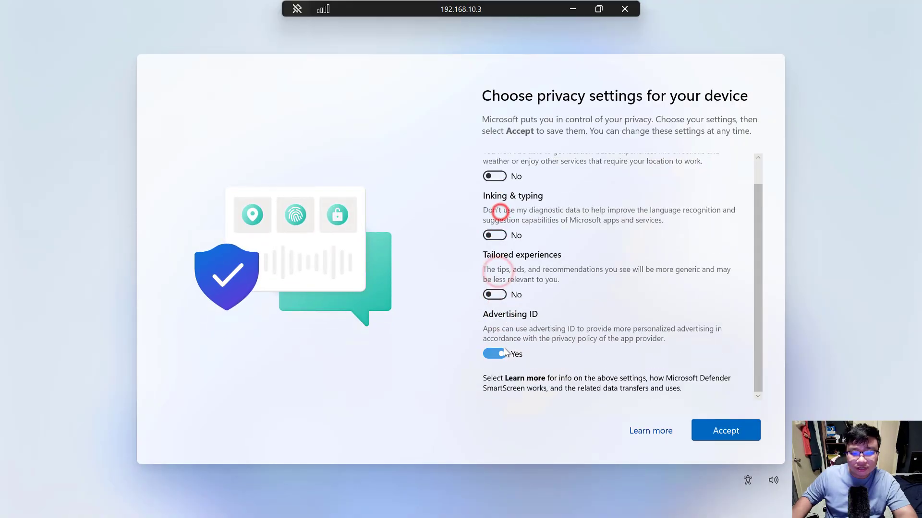
{"action": "left_click", "coordinate": [499, 352]}
{"action": "left_click", "coordinate": [713, 428]}
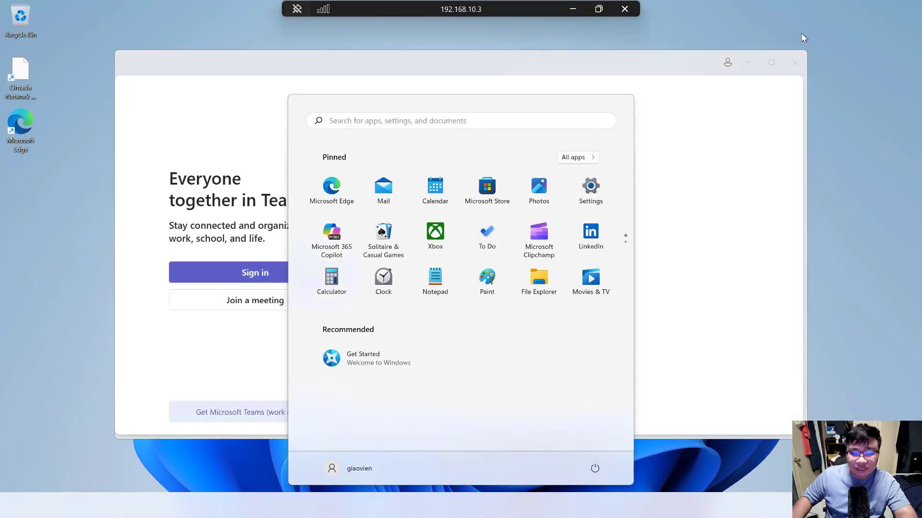
- View the remote PC's About page, select the device name DuyDemo, and end the session
{"action": "left_click", "coordinate": [795, 62]}
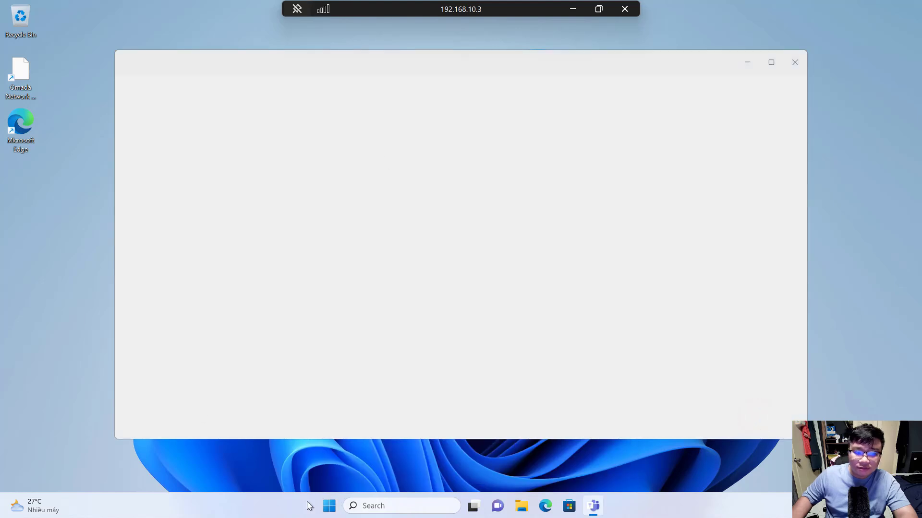
{"action": "left_click", "coordinate": [329, 506]}
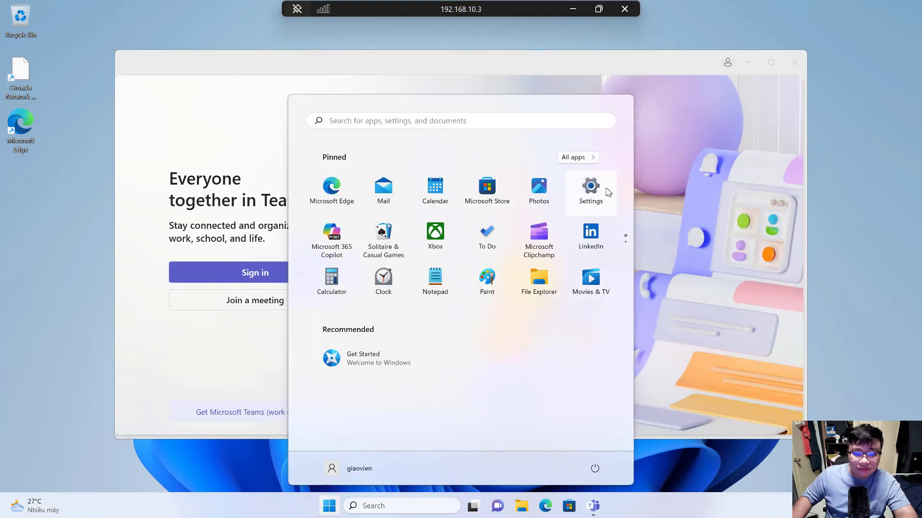
{"action": "left_click", "coordinate": [601, 191]}
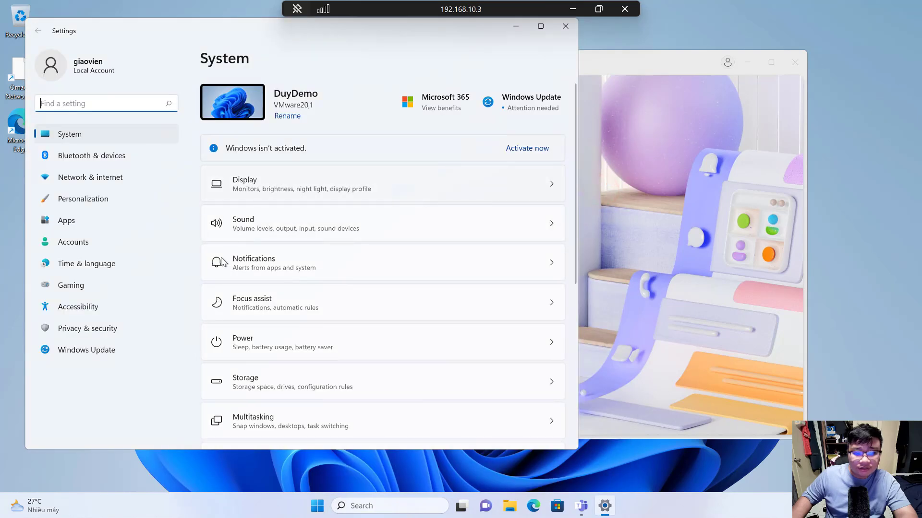
{"action": "scroll", "coordinate": [259, 337], "scroll_direction": "down", "scroll_amount": 5}
{"action": "left_click", "coordinate": [278, 409]}
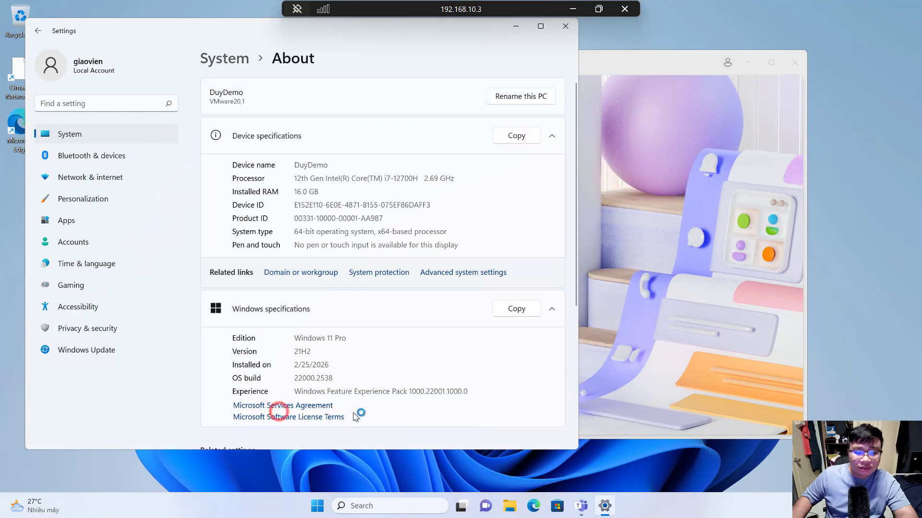
{"action": "double_click", "coordinate": [326, 165]}
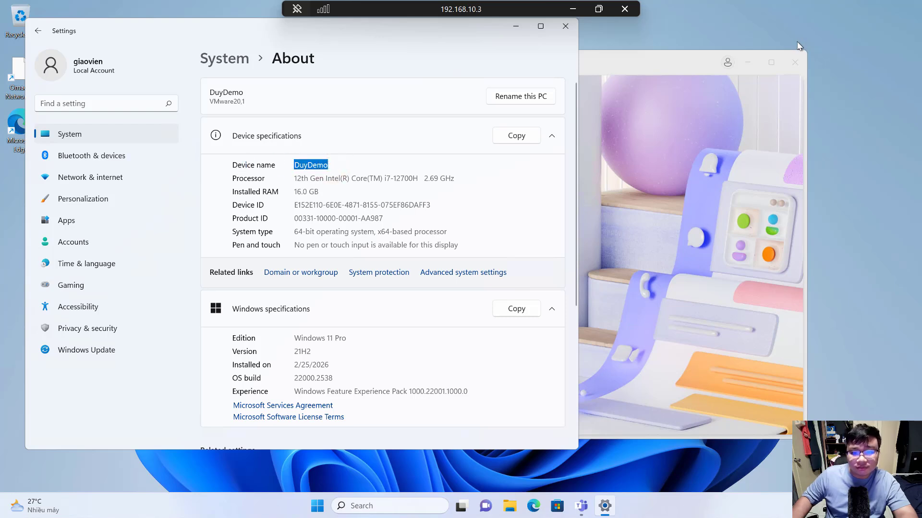
{"action": "left_click", "coordinate": [625, 9]}
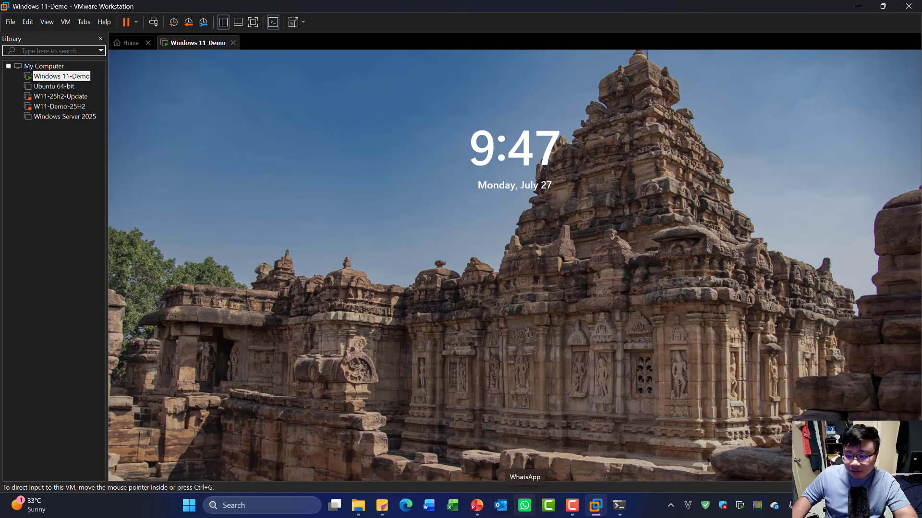
- Copy an existing OK onto the giaovien Remote Desktop task in the checklist, then minimize PowerPoint
{"action": "mouse_move", "coordinate": [588, 505]}
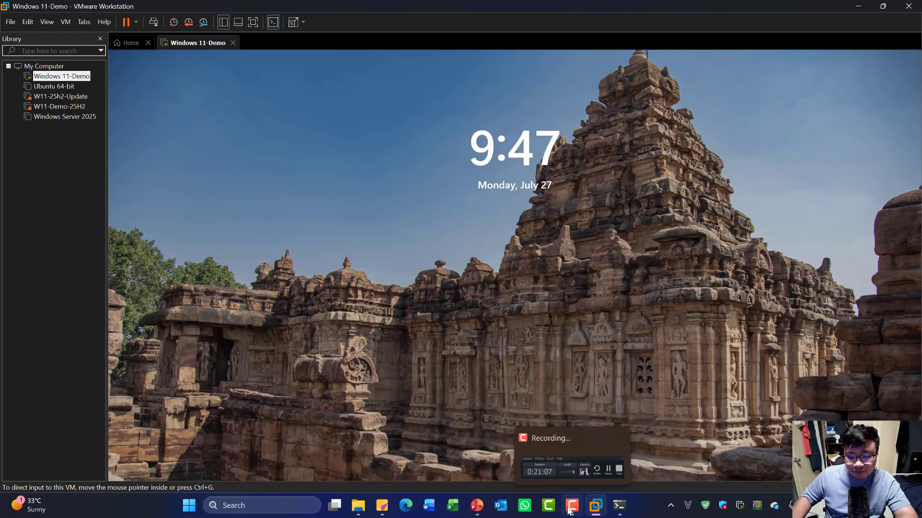
{"action": "left_click", "coordinate": [477, 506]}
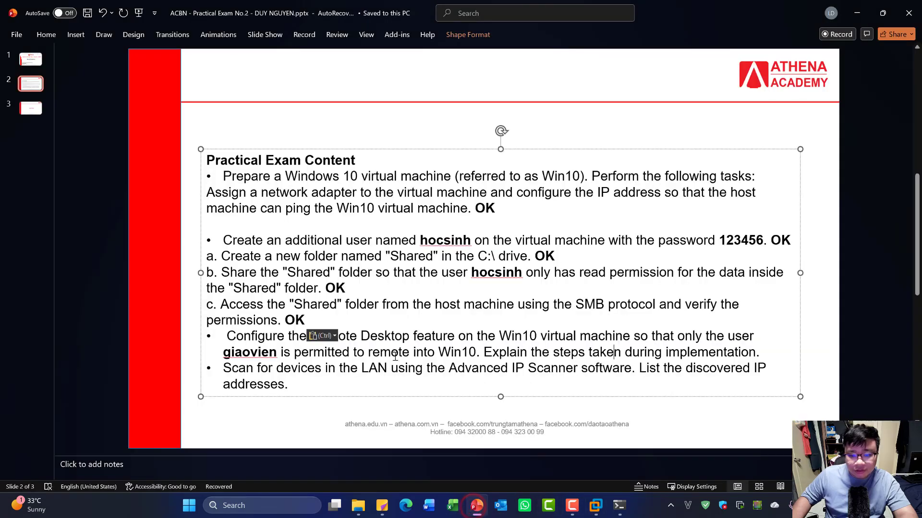
{"action": "left_click", "coordinate": [375, 352]}
{"action": "left_click", "coordinate": [318, 368]}
{"action": "left_click", "coordinate": [760, 352]}
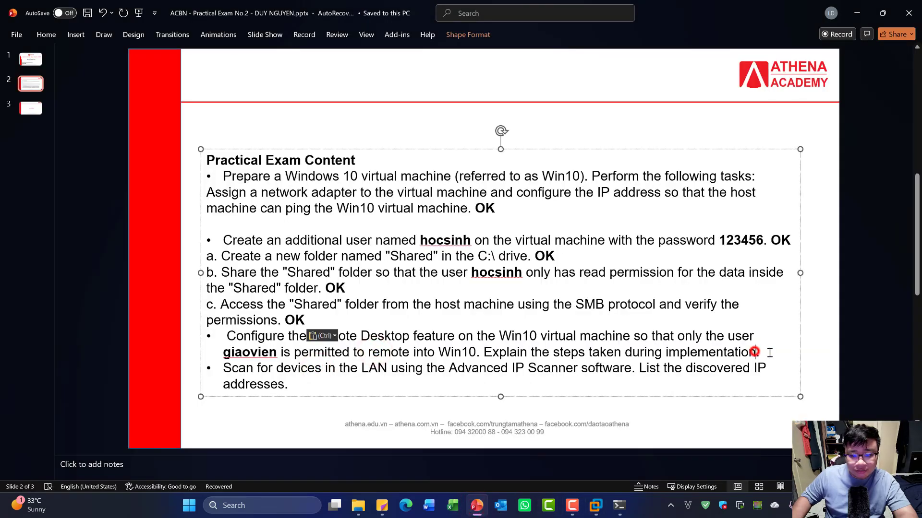
{"action": "double_click", "coordinate": [295, 320]}
{"action": "key", "text": "ctrl+c"}
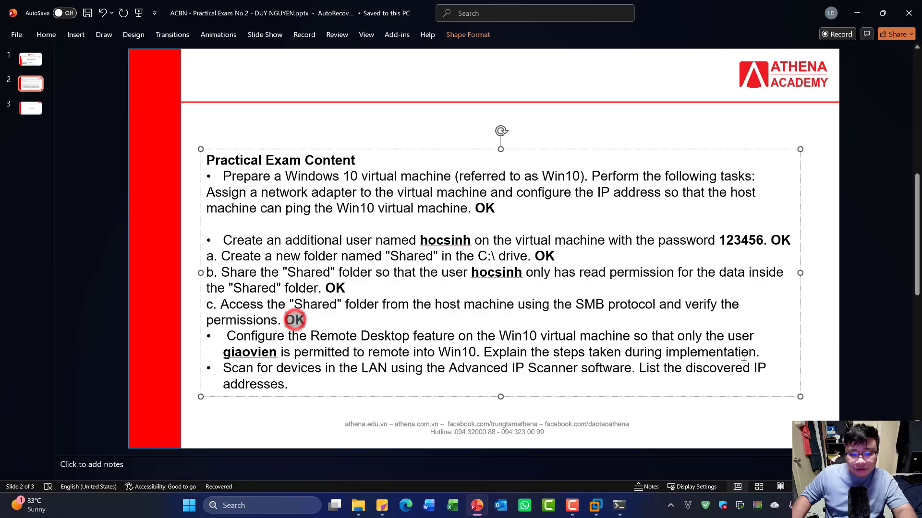
{"action": "left_click", "coordinate": [763, 352]}
{"action": "key", "text": "ctrl+v"}
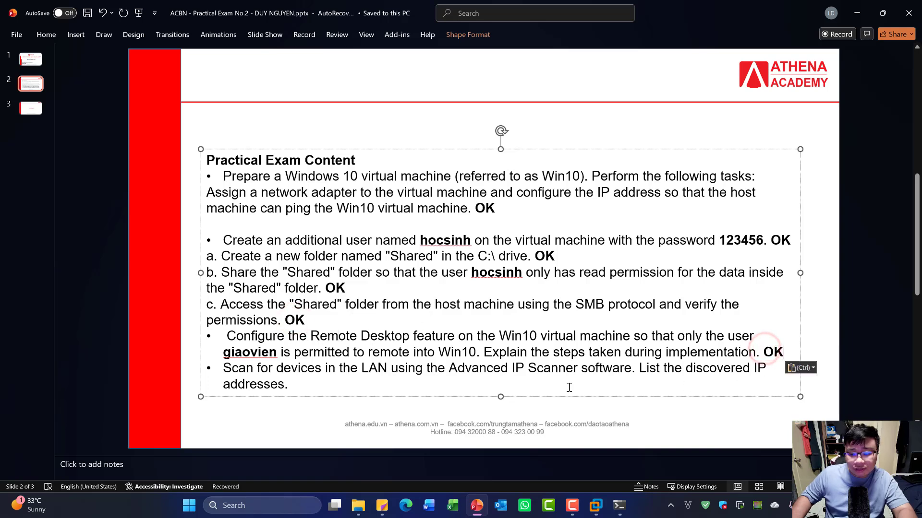
{"action": "left_click", "coordinate": [353, 384]}
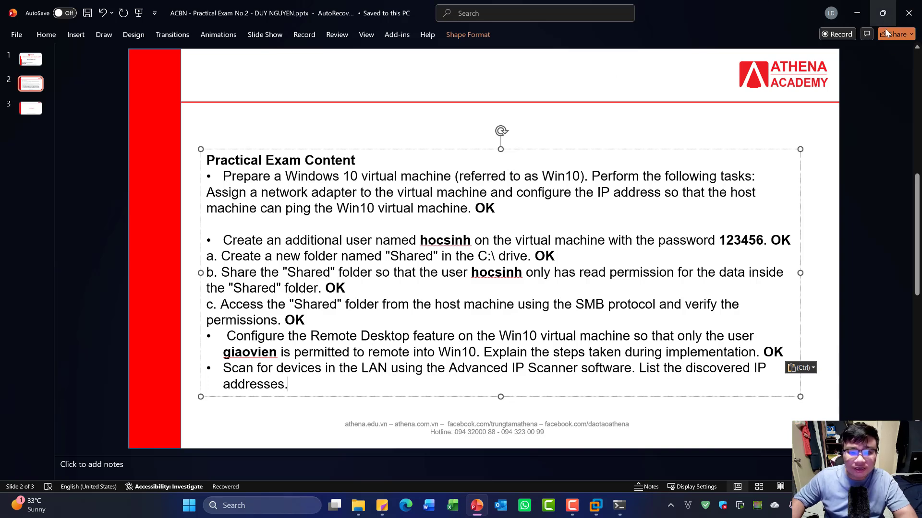
{"action": "left_click", "coordinate": [863, 19]}
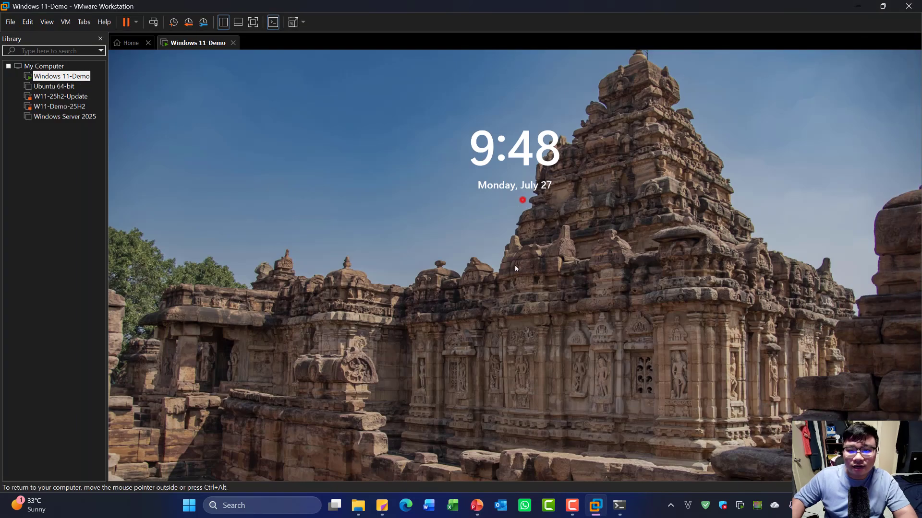
- Wake the VM lock screen, minimize VMware Workstation, and deselect SLK.ico in the Shared folder
{"action": "left_click", "coordinate": [503, 293]}
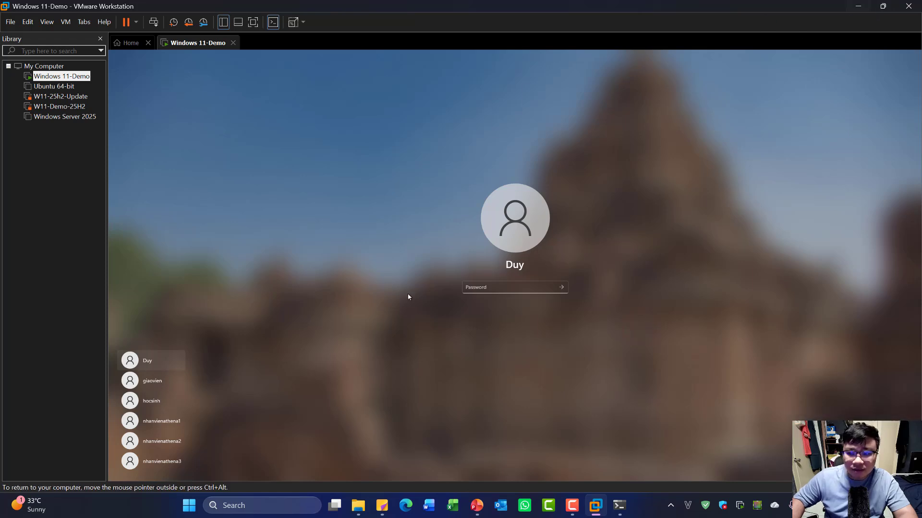
{"action": "left_click", "coordinate": [858, 7]}
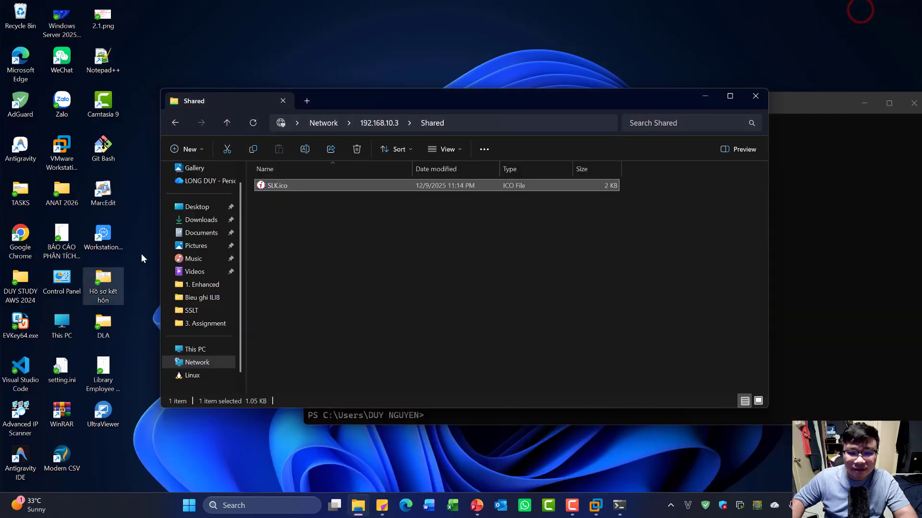
{"action": "left_click", "coordinate": [439, 342]}
- Launch Advanced IP Scanner, move it into view, and review the Performance page of its Options
{"action": "double_click", "coordinate": [20, 413]}
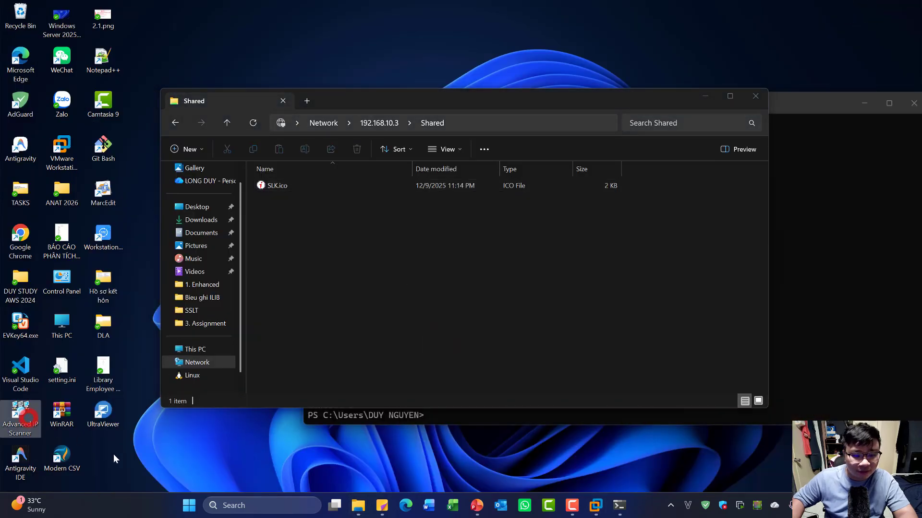
{"action": "left_click_drag", "start_coordinate": [609, 333], "coordinate": [145, 79]}
{"action": "left_click", "coordinate": [96, 91]}
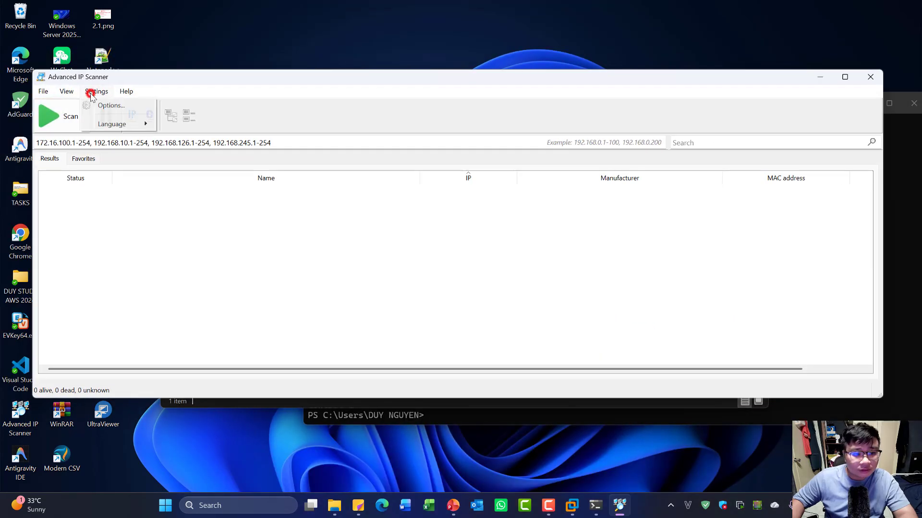
{"action": "left_click", "coordinate": [110, 102]}
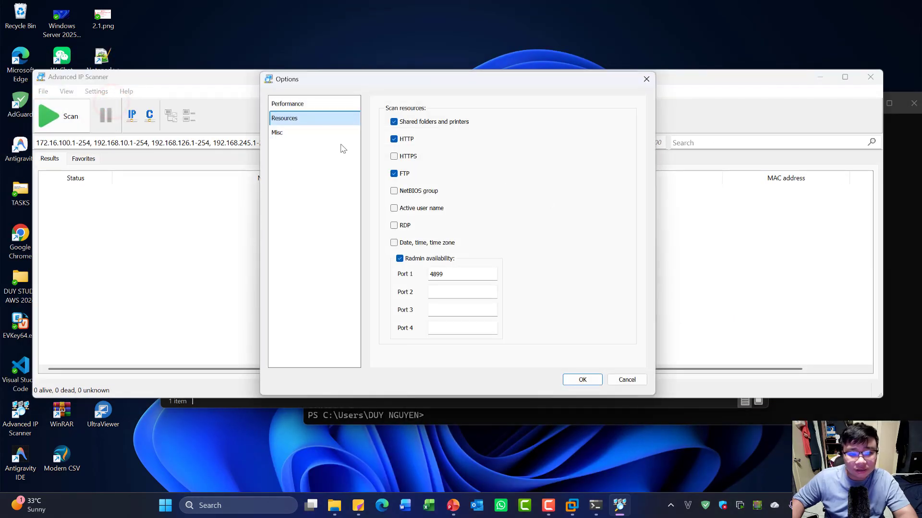
{"action": "left_click", "coordinate": [305, 104]}
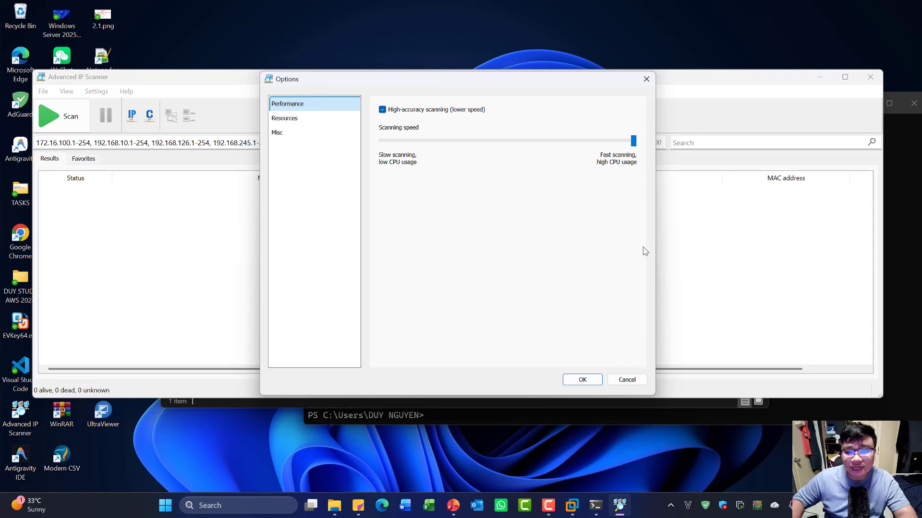
{"action": "left_click", "coordinate": [583, 381]}
{"action": "left_click", "coordinate": [331, 279]}
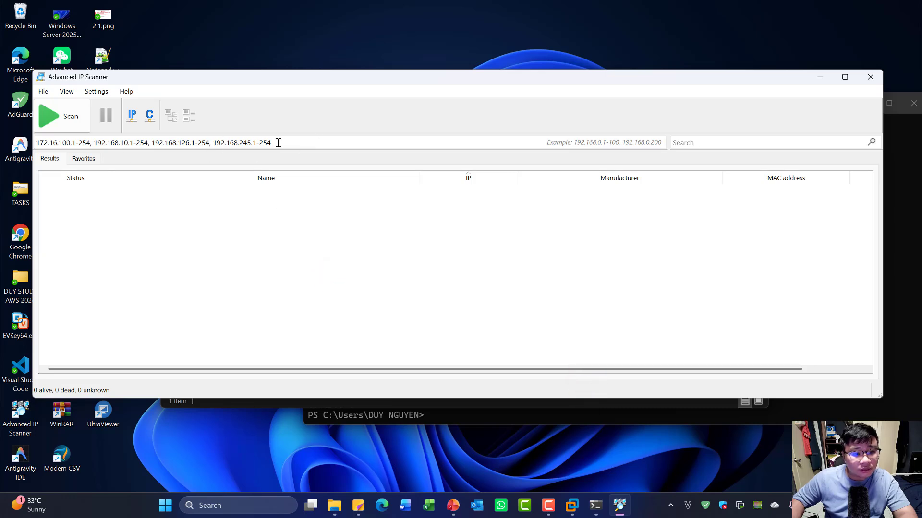
- Delete the 172.16.100.1-254, 192.168.126.1-254 and 192.168.245.1-254 ranges, leaving 192.168.10.1-254
{"action": "triple_click", "coordinate": [294, 144]}
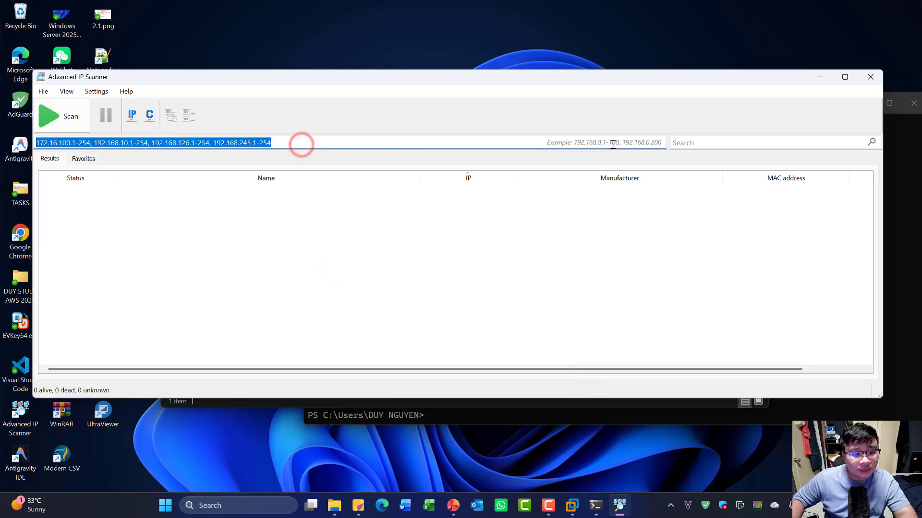
{"action": "left_click", "coordinate": [124, 156]}
{"action": "left_click", "coordinate": [96, 147]}
{"action": "left_click_drag", "start_coordinate": [96, 144], "coordinate": [46, 148]}
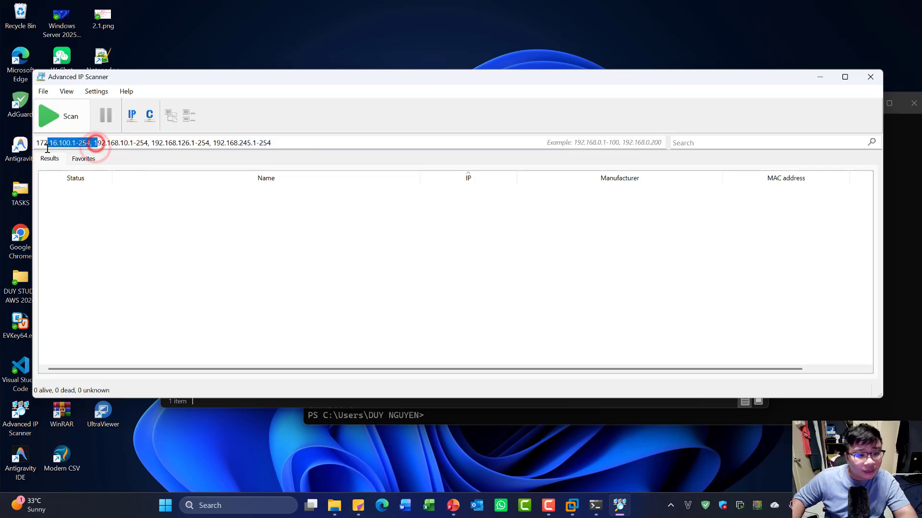
{"action": "left_click", "coordinate": [100, 147]}
{"action": "left_click", "coordinate": [96, 146]}
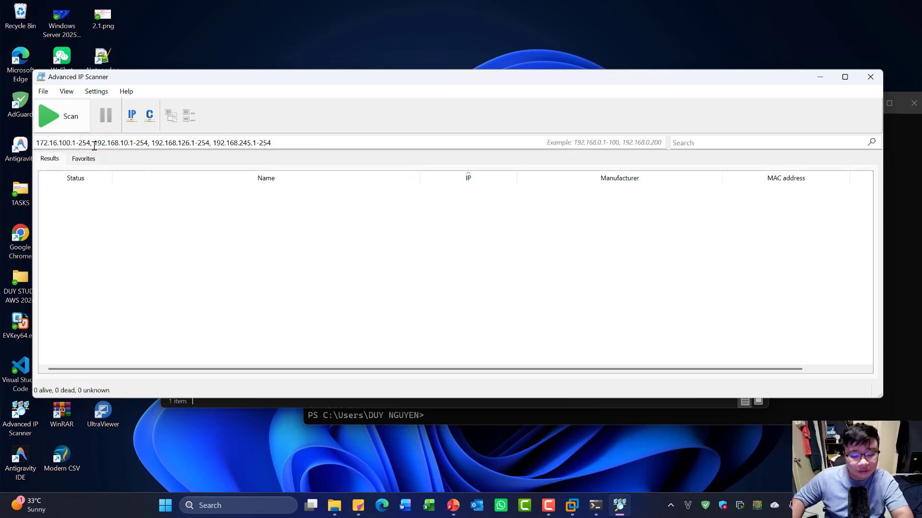
{"action": "key", "text": "BackSpace"}
{"action": "key", "text": "BackSpace"}
{"action": "key", "text": "BackSpace"}
{"action": "key", "text": "BackSpace"}
{"action": "key", "text": "BackSpace"}
{"action": "key", "text": "BackSpace"}
{"action": "key", "text": "BackSpace"}
{"action": "key", "text": "BackSpace"}
{"action": "key", "text": "BackSpace"}
{"action": "key", "text": "BackSpace"}
{"action": "key", "text": "BackSpace"}
{"action": "key", "text": "BackSpace"}
{"action": "key", "text": "BackSpace"}
{"action": "key", "text": "BackSpace"}
{"action": "key", "text": "BackSpace"}
{"action": "key", "text": "BackSpace"}
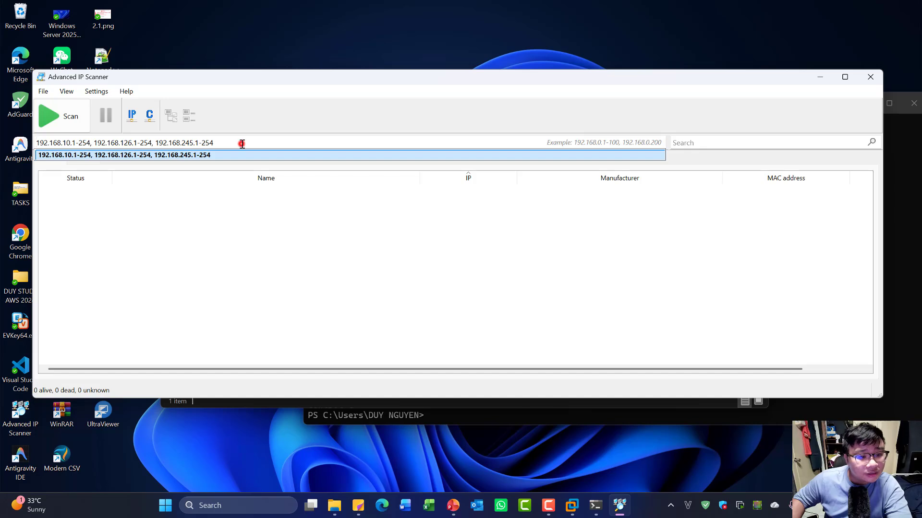
{"action": "double_click", "coordinate": [241, 144]}
{"action": "left_click_drag", "start_coordinate": [242, 144], "coordinate": [93, 143]}
{"action": "key", "text": "BackSpace"}
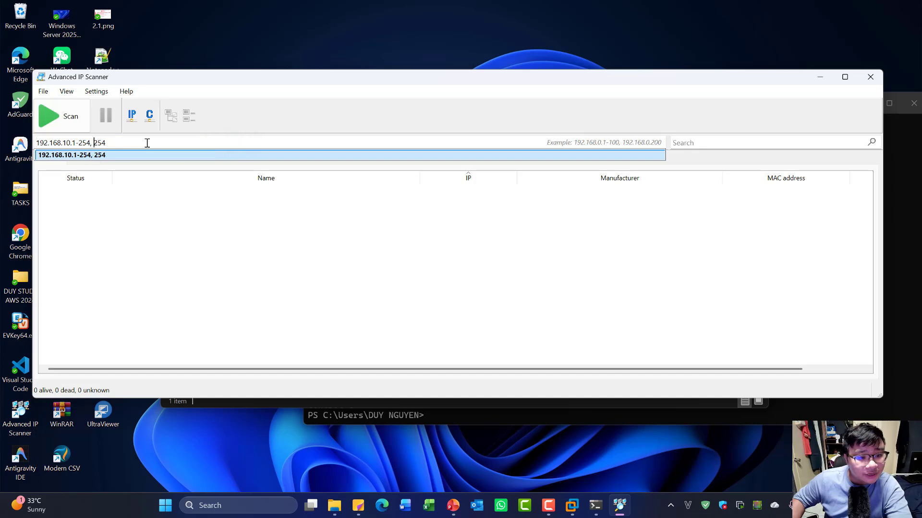
{"action": "key", "text": "BackSpace"}
{"action": "key", "text": "BackSpace"}
{"action": "key", "text": "BackSpace"}
{"action": "key", "text": "BackSpace"}
{"action": "key", "text": "BackSpace"}
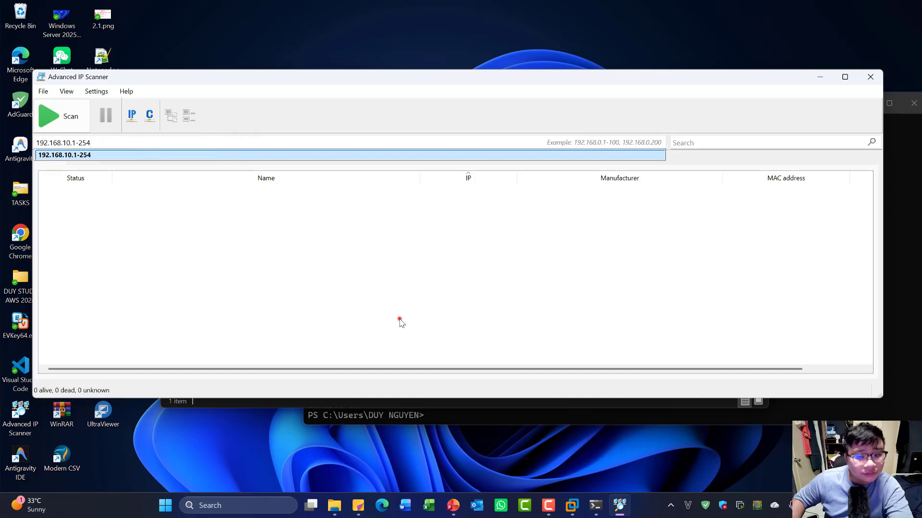
{"action": "left_click", "coordinate": [400, 320]}
- Scan 192.168.10.1-254 and inspect the found hosts DUYPHUONG, DuyDemo, 192.168.10.5 and 192.168.10.252
{"action": "left_click", "coordinate": [67, 120]}
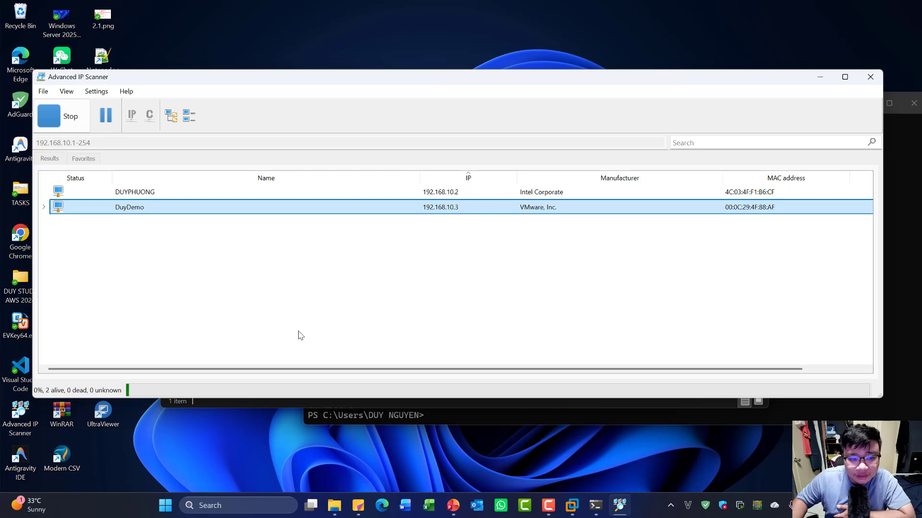
{"action": "left_click", "coordinate": [134, 193]}
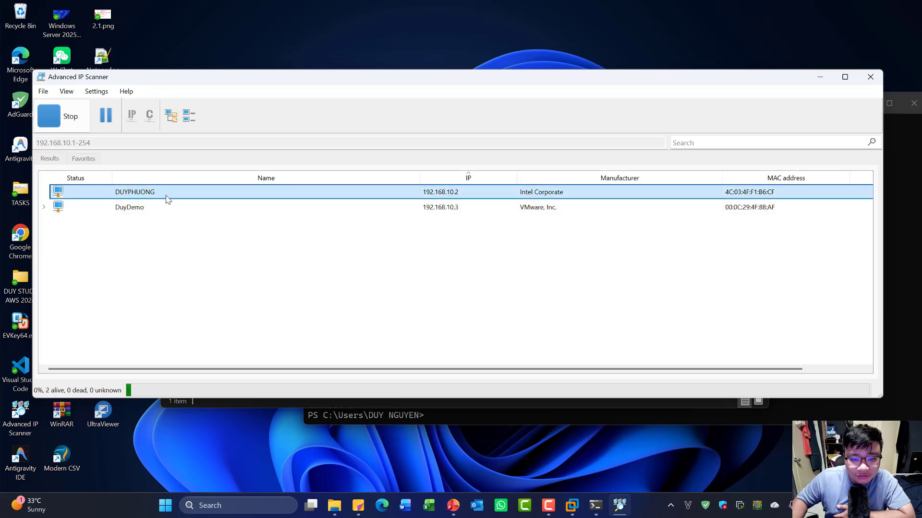
{"action": "left_click", "coordinate": [163, 510]}
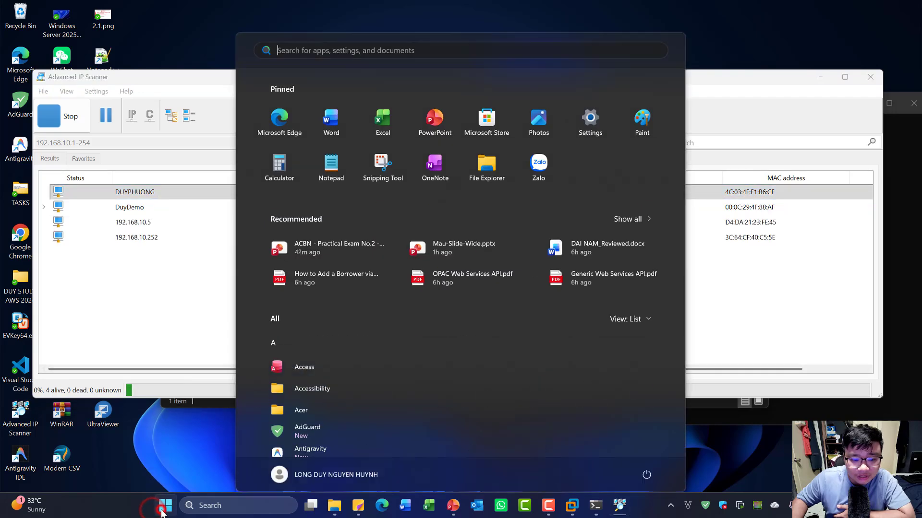
{"action": "left_click", "coordinate": [164, 510]}
{"action": "left_click", "coordinate": [164, 510]}
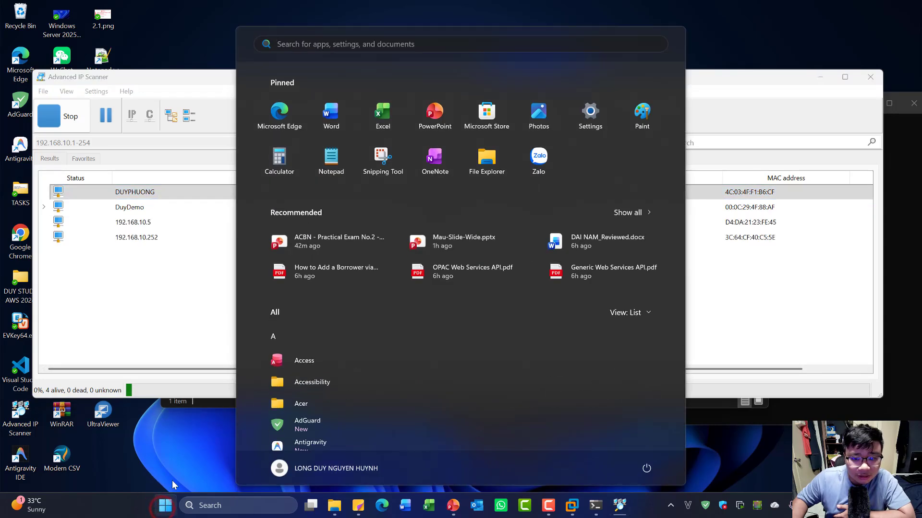
{"action": "left_click", "coordinate": [171, 513]}
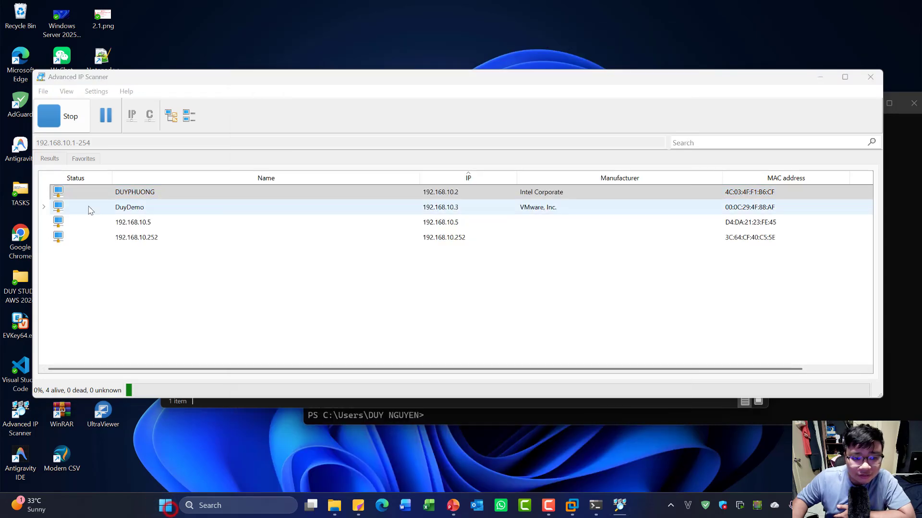
{"action": "left_click", "coordinate": [151, 207]}
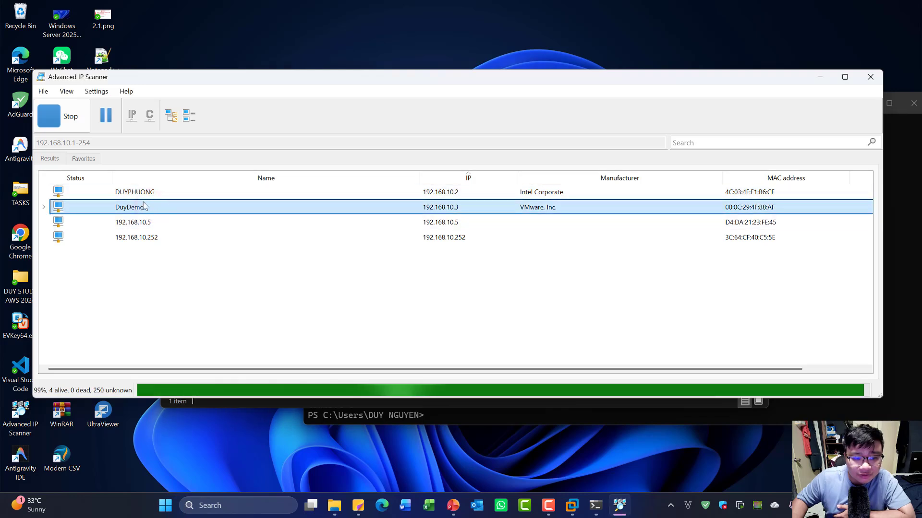
{"action": "left_click", "coordinate": [91, 225]}
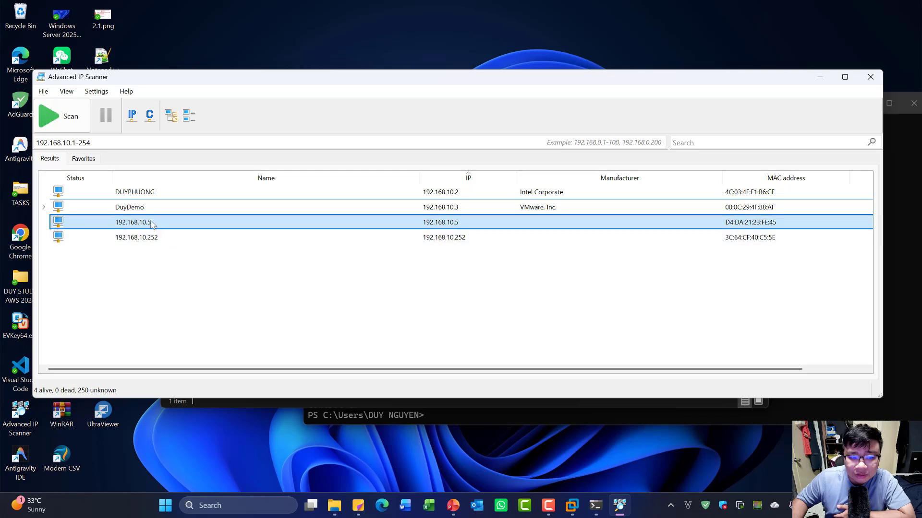
{"action": "left_click", "coordinate": [156, 238]}
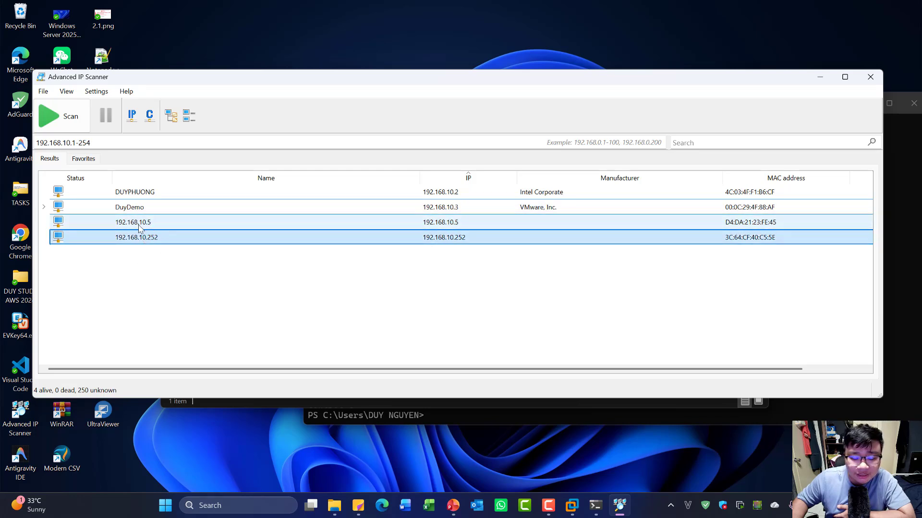
- Paste an OK after the LAN scan task in the PowerPoint exam checklist
{"action": "left_click", "coordinate": [265, 291]}
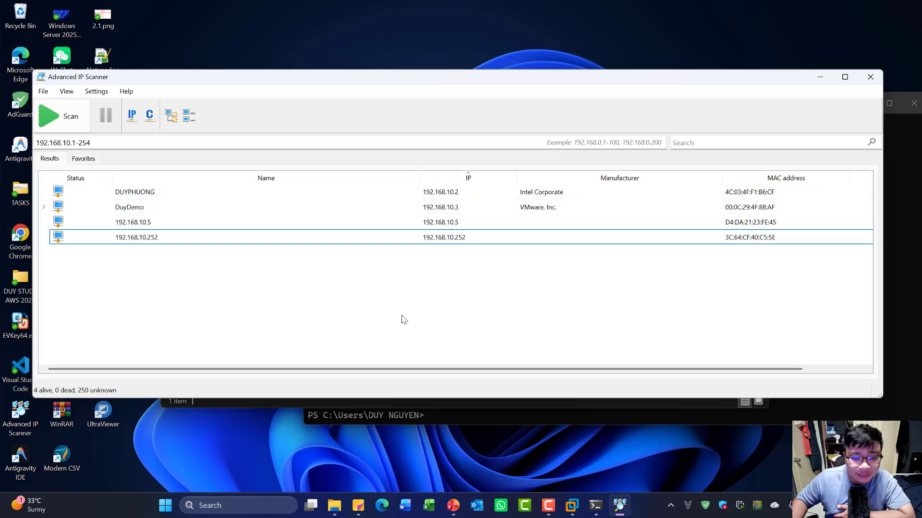
{"action": "left_click", "coordinate": [453, 505]}
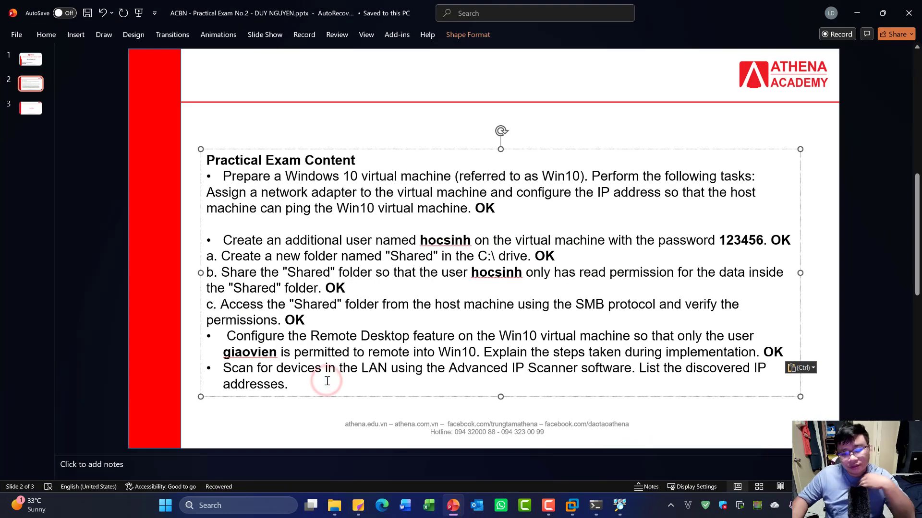
{"action": "type", "text": "OK"}
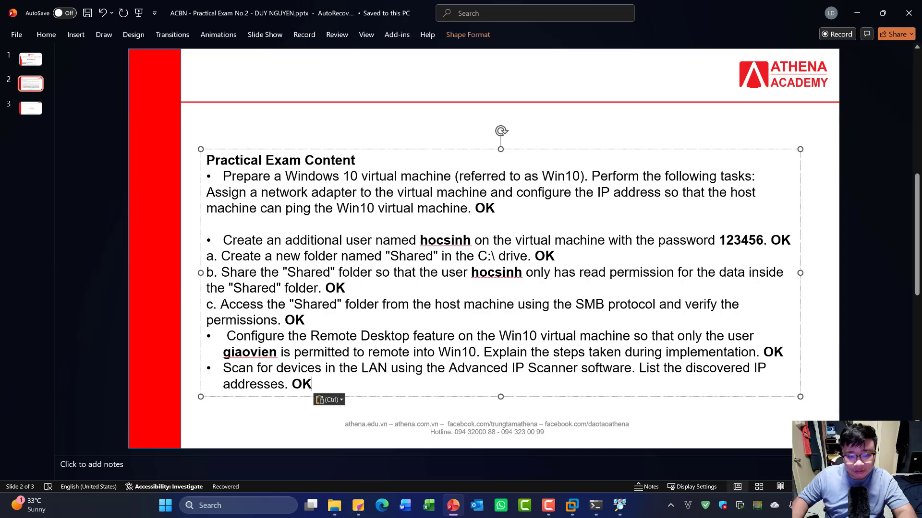